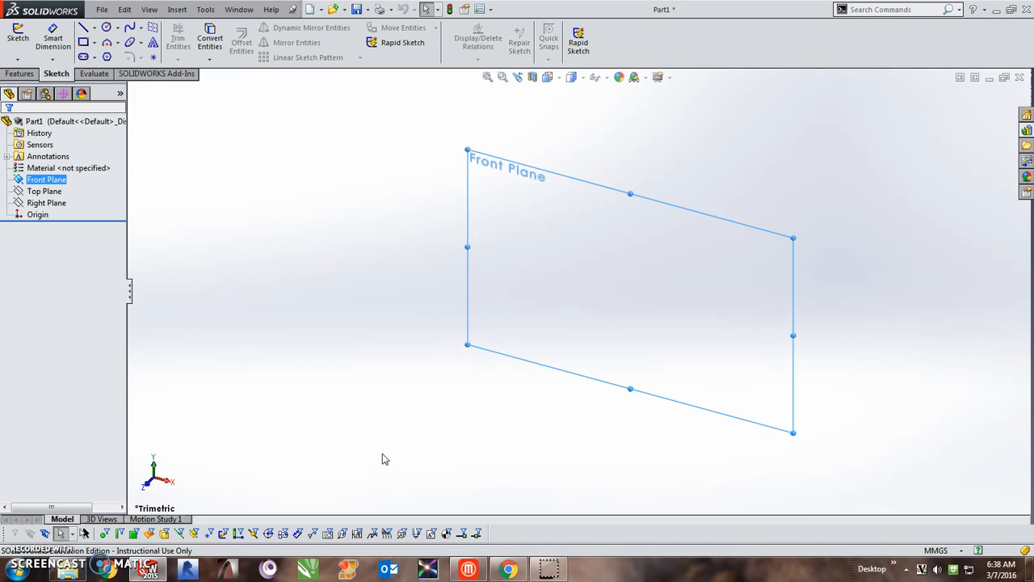
Step: Sketch a corner rectangle about 105 by 52 mm on the Front Plane, starting at the origin
left_click(18, 36)
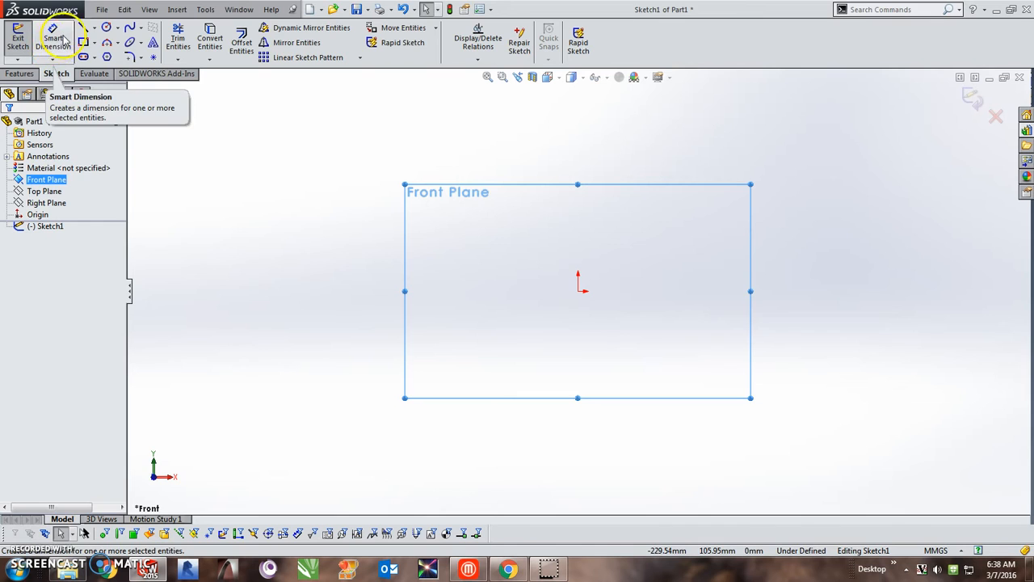
left_click(83, 42)
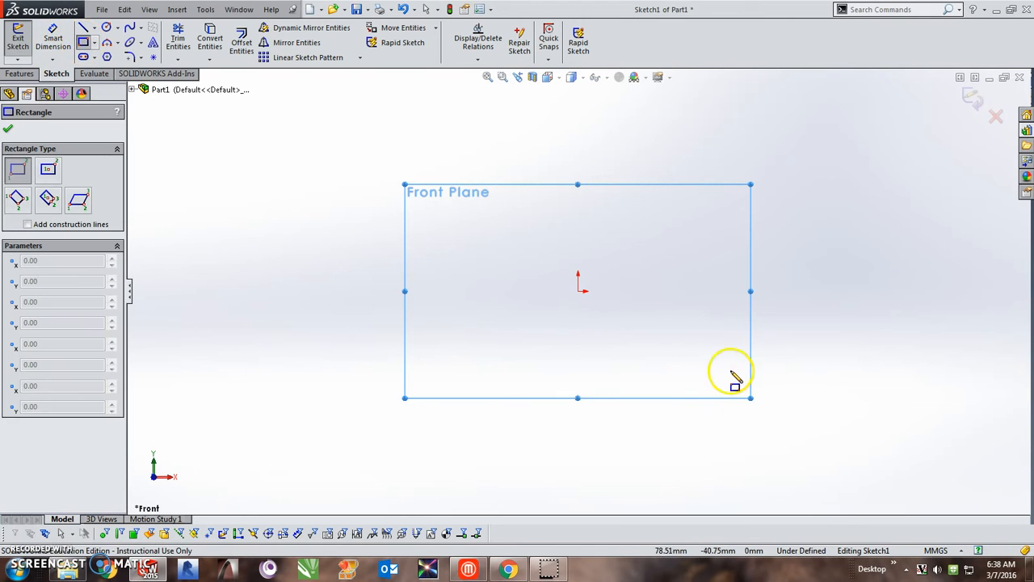
left_click(578, 291)
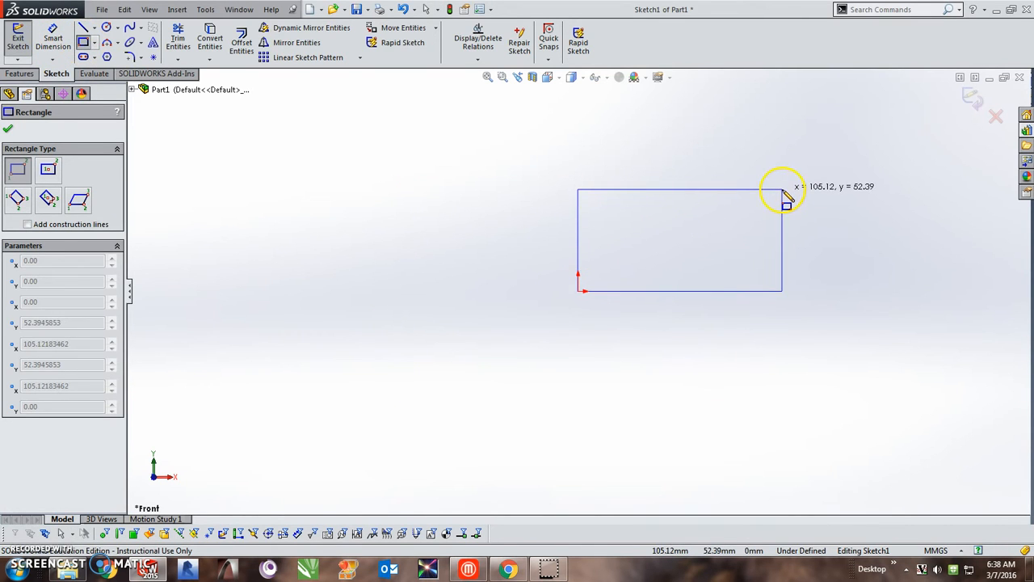
left_click(782, 190)
Step: Dimension the rectangle 31.8 mm wide and 9.6 mm high, and finish the sketch
left_click(53, 38)
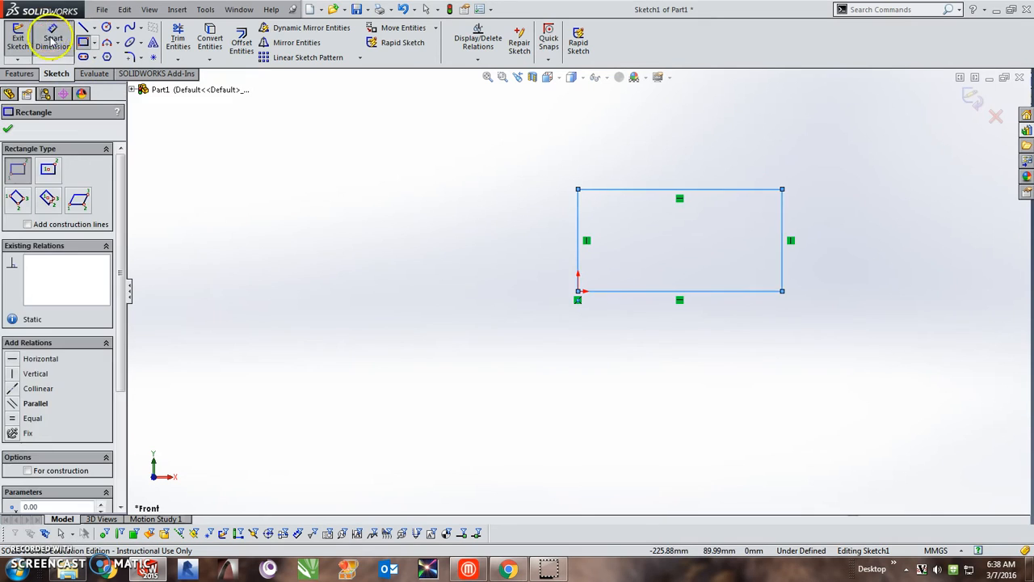
left_click(620, 293)
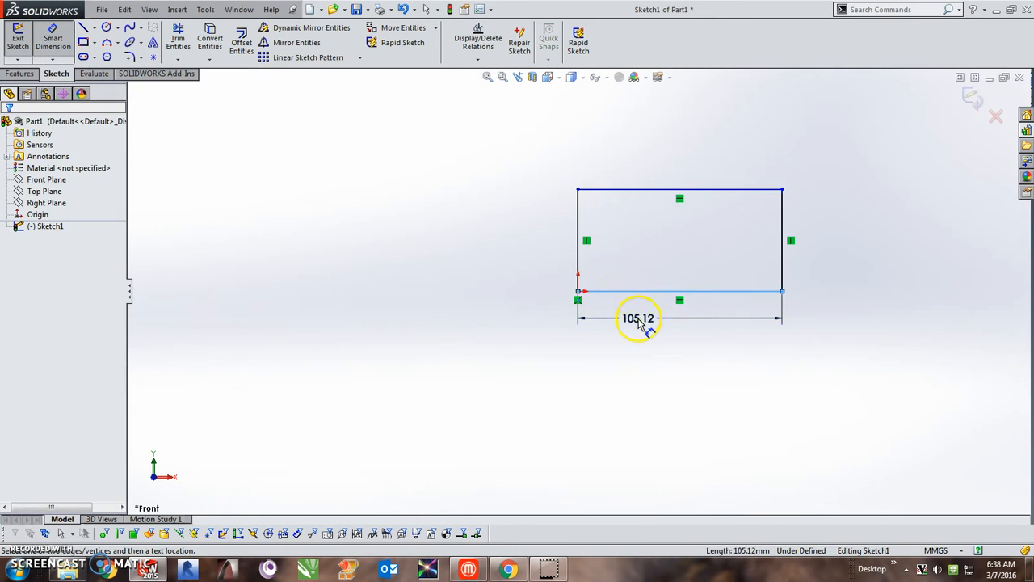
left_click(646, 326)
type("31.8")
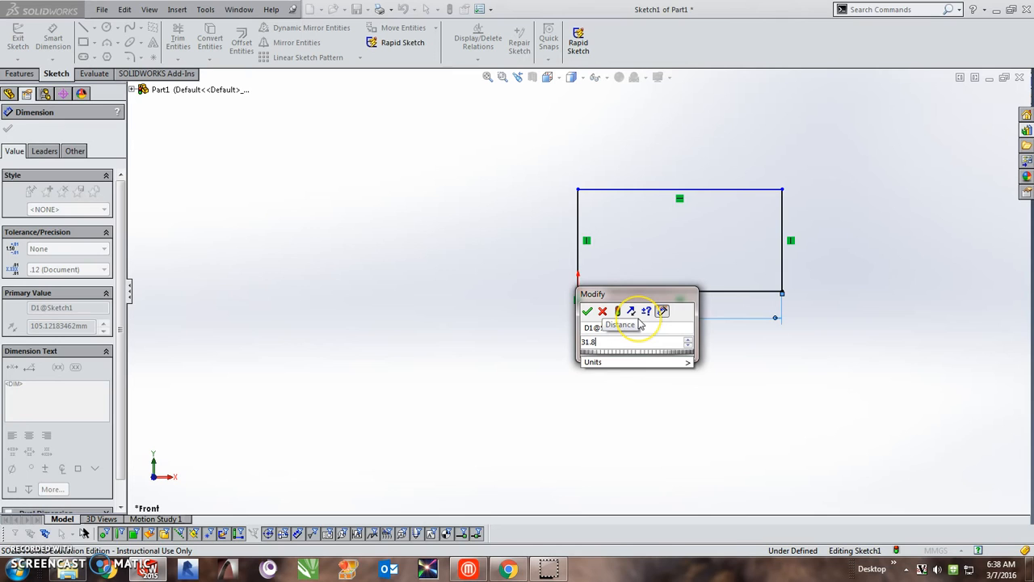
key("Return")
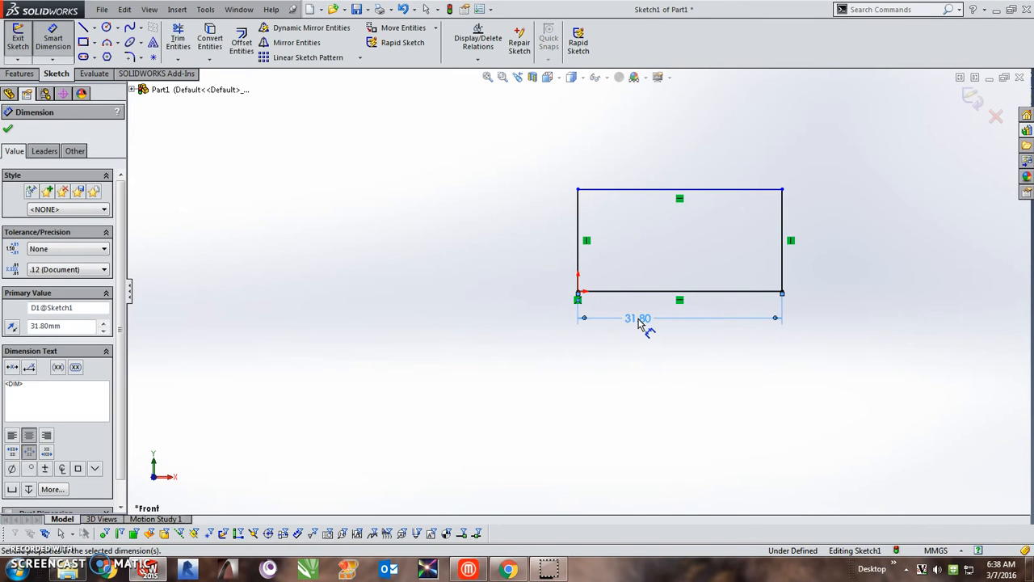
left_click(577, 257)
left_click(547, 249)
type("9.6")
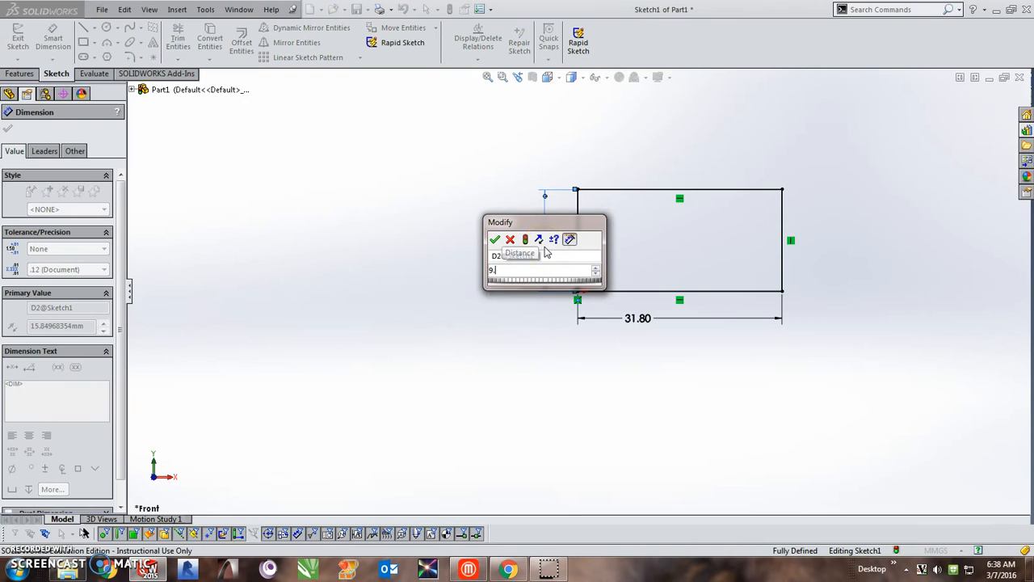
key("Return")
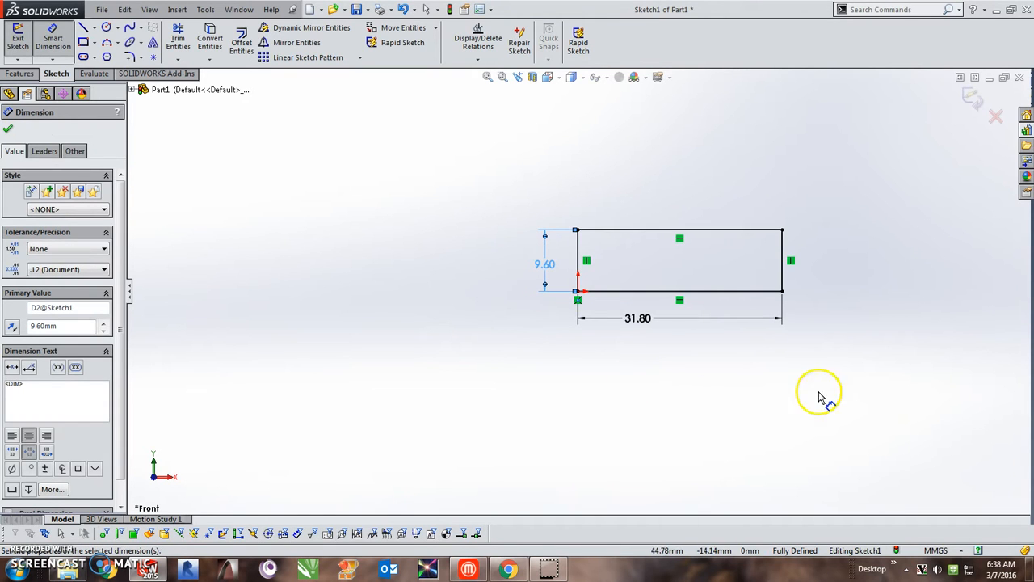
left_click(972, 99)
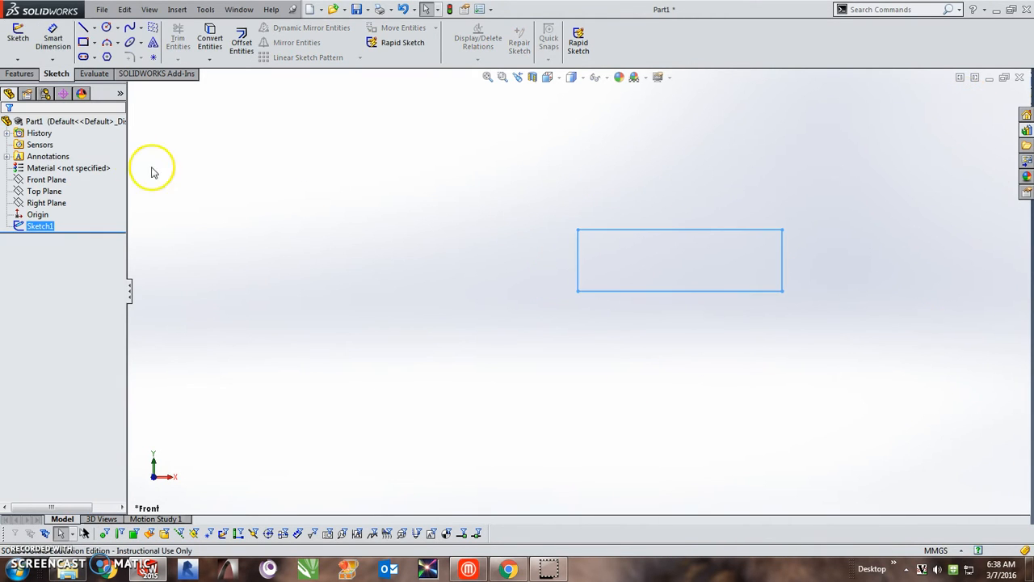
Step: Extrude the rectangle as a blind boss 15.8 mm deep in the reversed direction
left_click(19, 73)
left_click(23, 42)
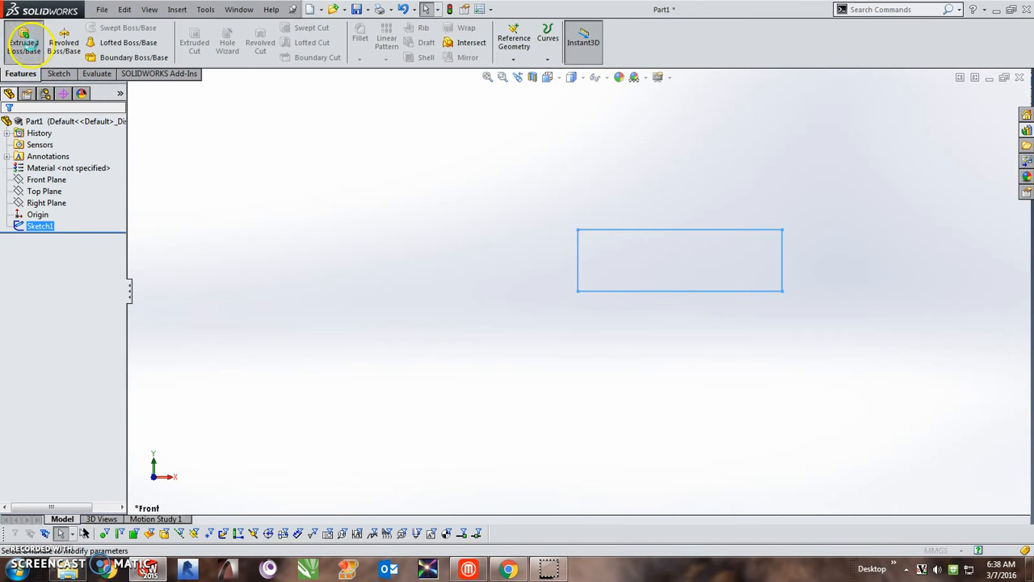
left_click(12, 204)
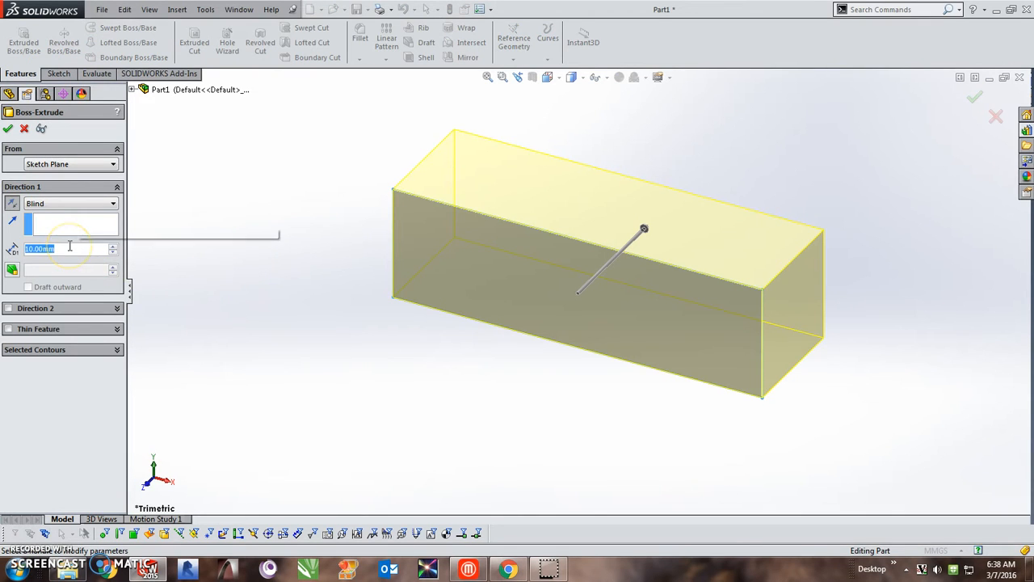
type("15.8")
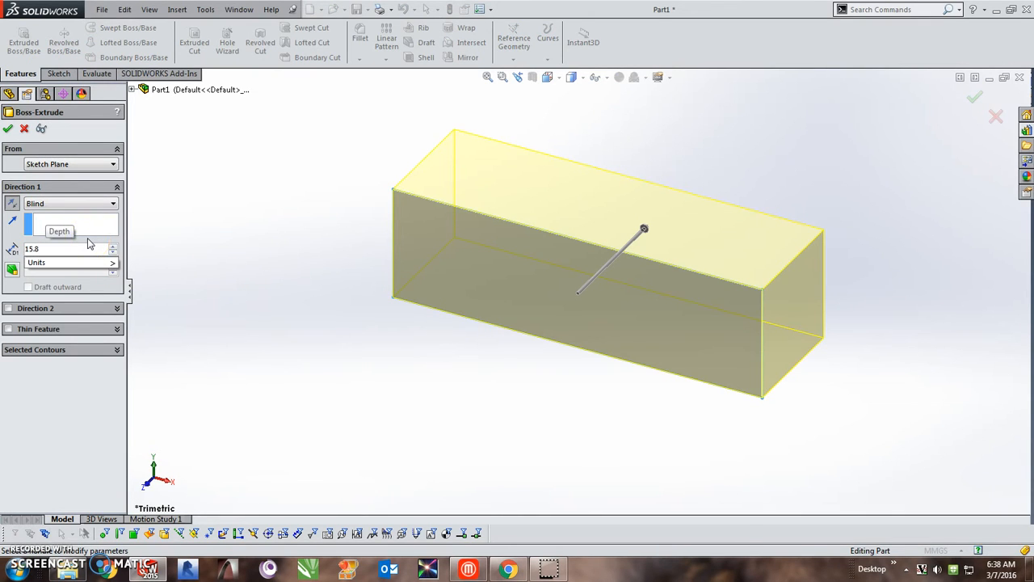
key("Return")
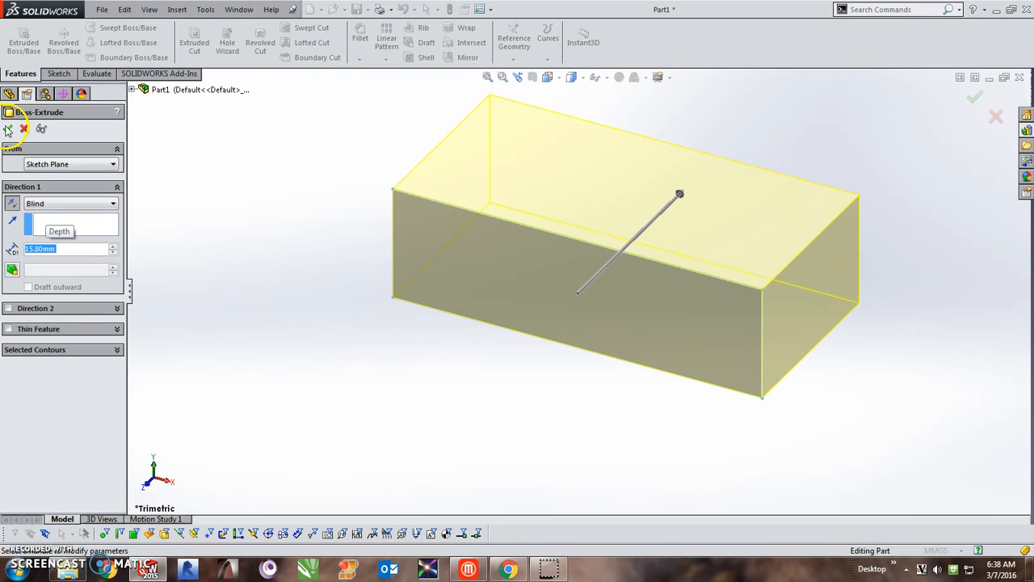
left_click(8, 131)
Step: Shell the block with a 1.2 mm wall thickness without selecting any face to remove
scroll(546, 222, "up", 4)
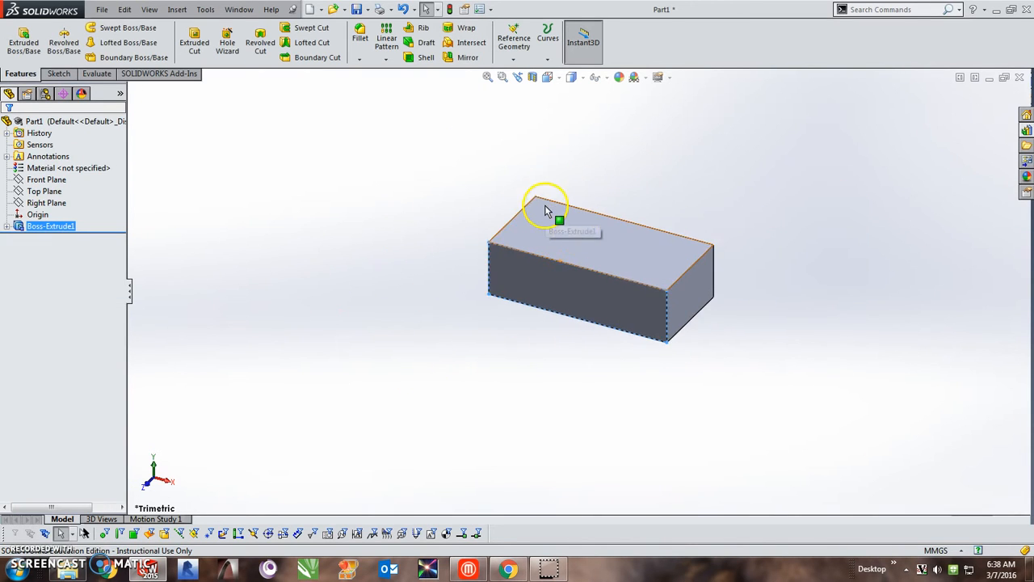
scroll(650, 247, "down", 3)
left_click(340, 407)
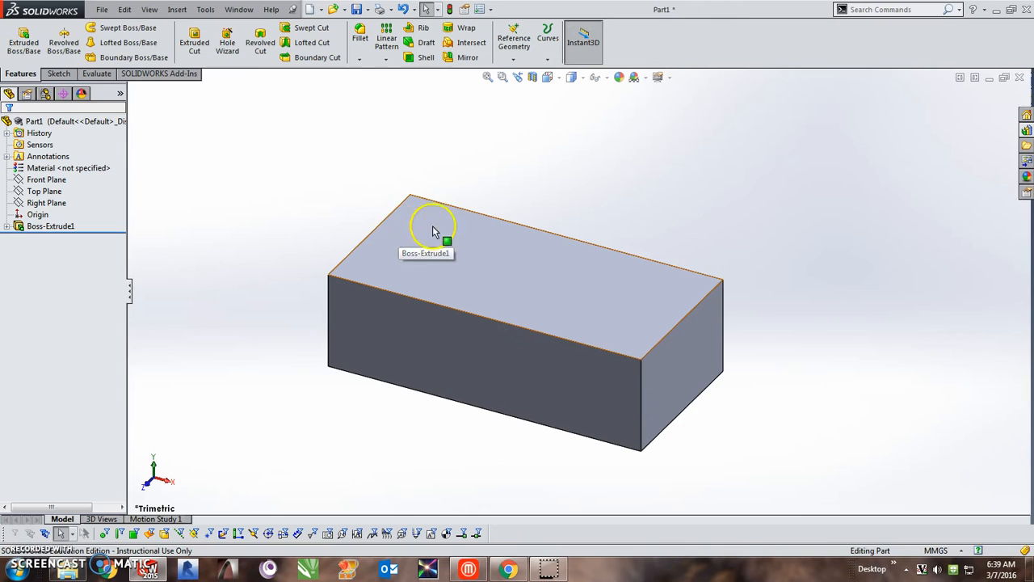
middle_click_drag(491, 432, 496, 242)
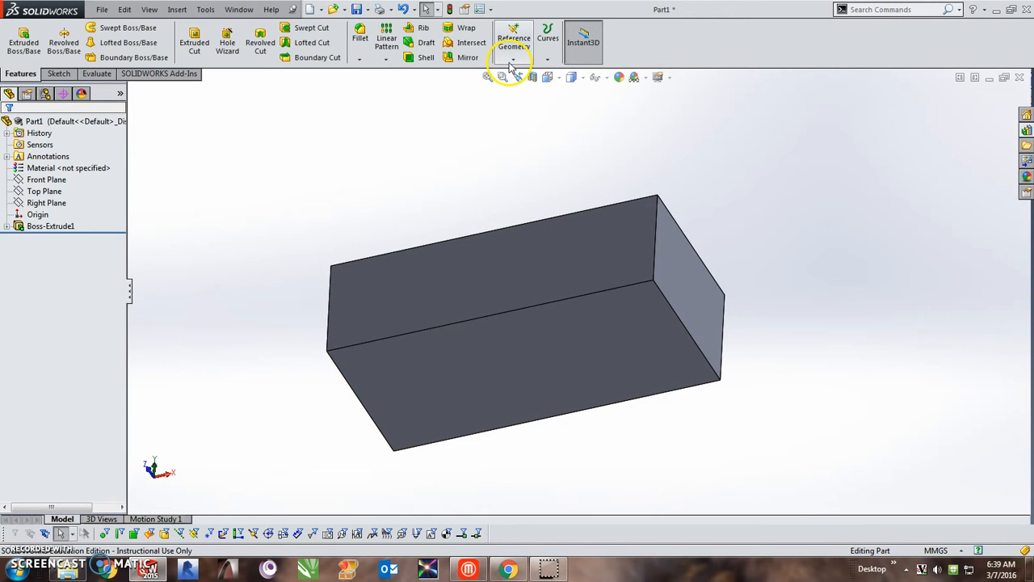
left_click(421, 59)
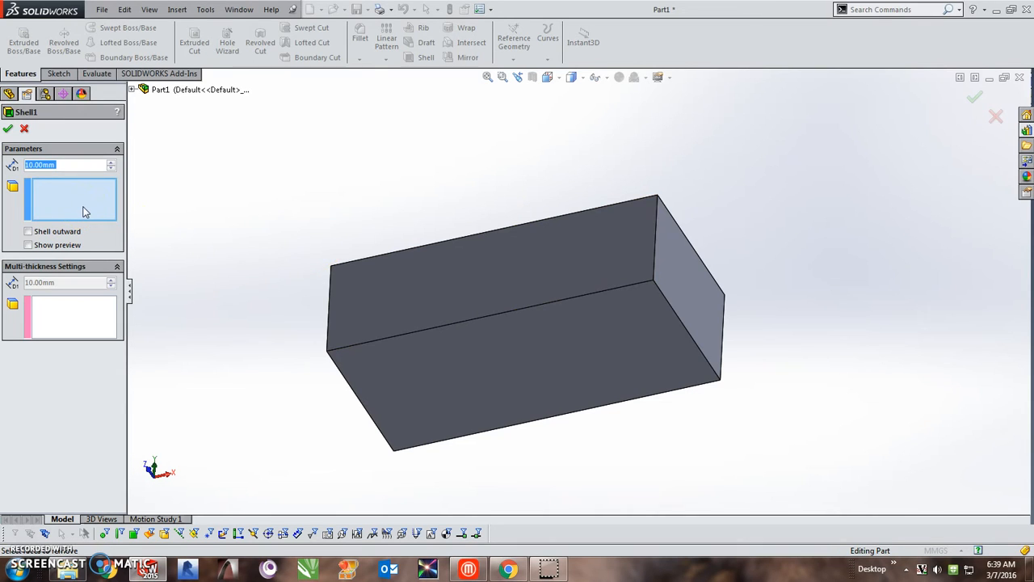
type("1.2")
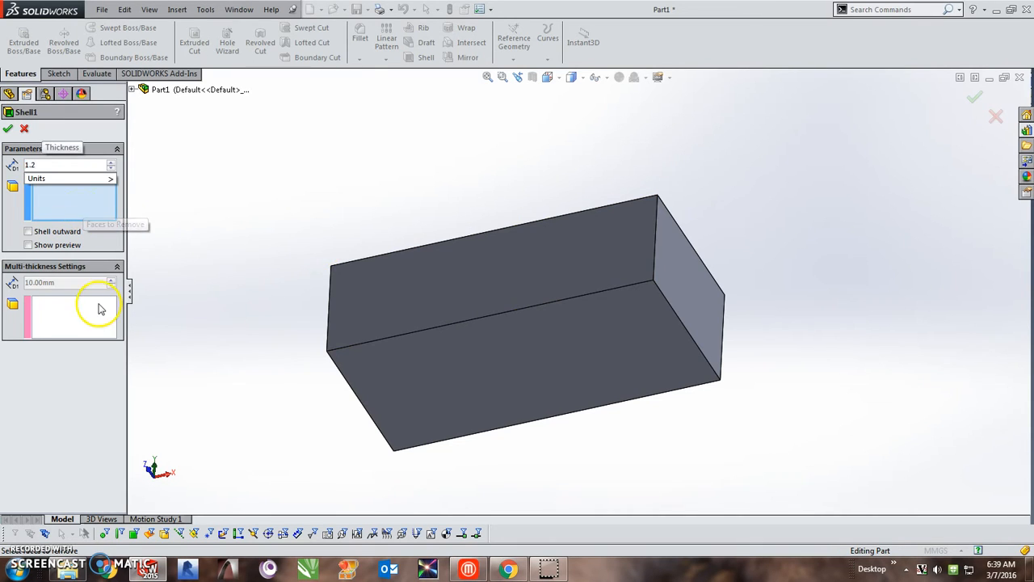
key("Return")
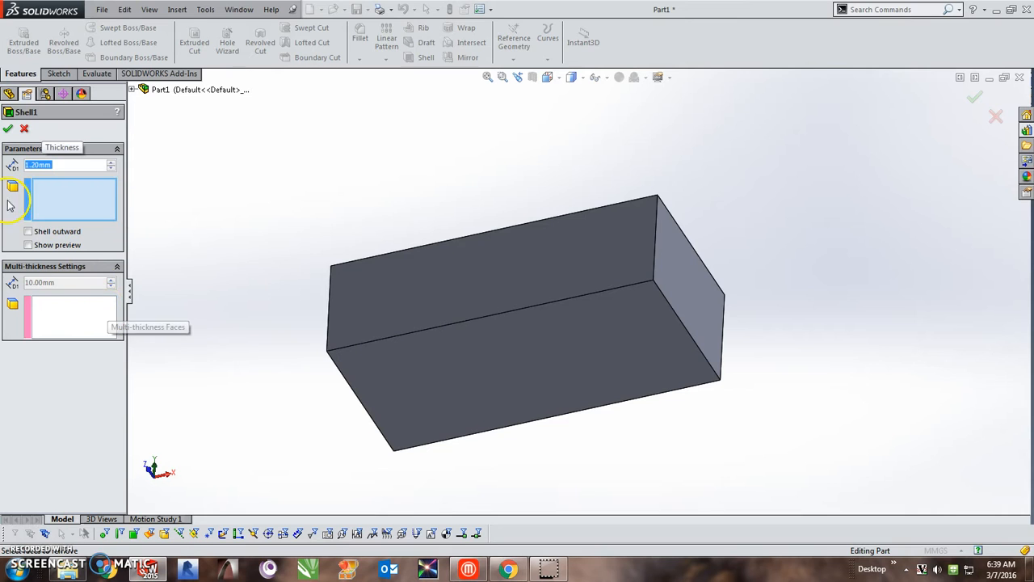
left_click(7, 130)
Step: Edit the shell so that the block's bottom face is removed, with the preview shown
left_click(37, 238)
right_click(37, 240)
left_click(42, 212)
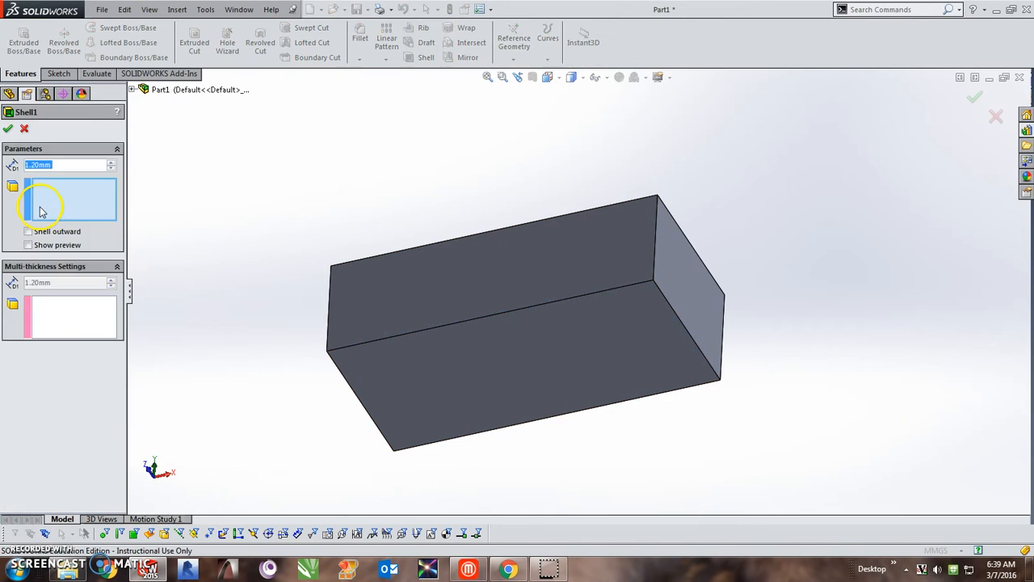
left_click(472, 346)
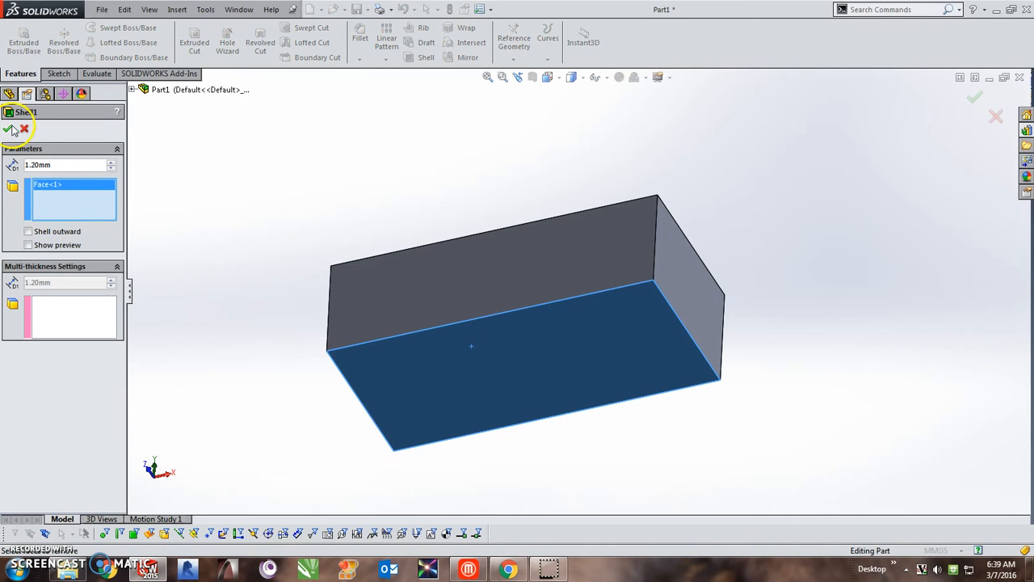
left_click(29, 245)
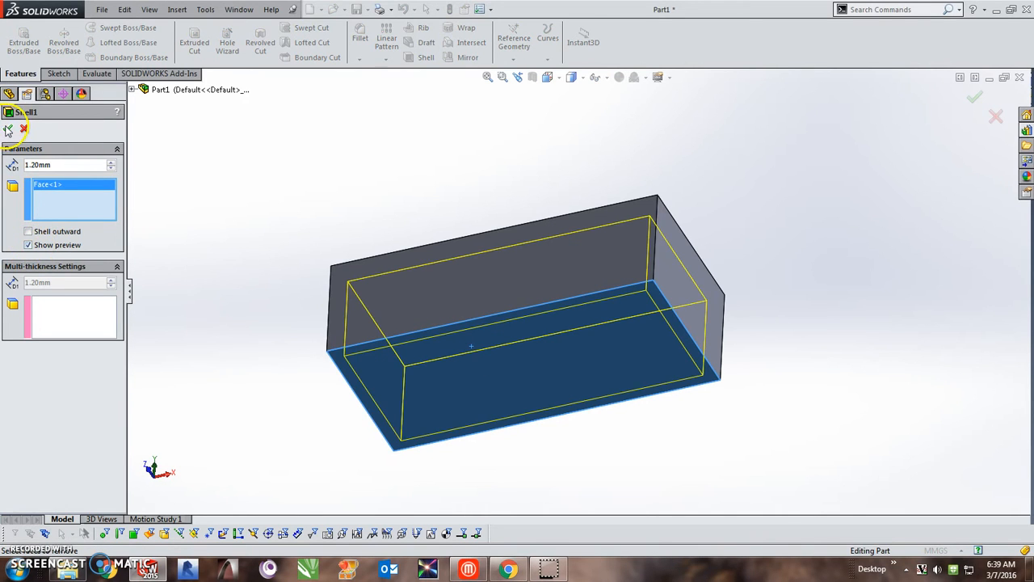
left_click(8, 130)
Step: Sketch a circle about 3.7 mm in diameter on the block's top face, near its rear left corner
middle_click_drag(333, 200, 388, 328)
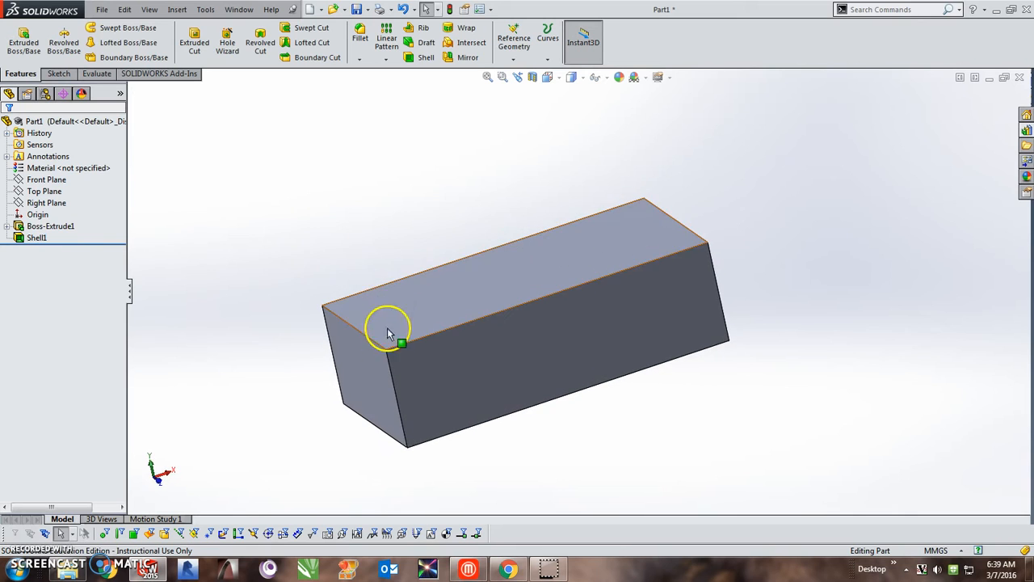
left_click(388, 303)
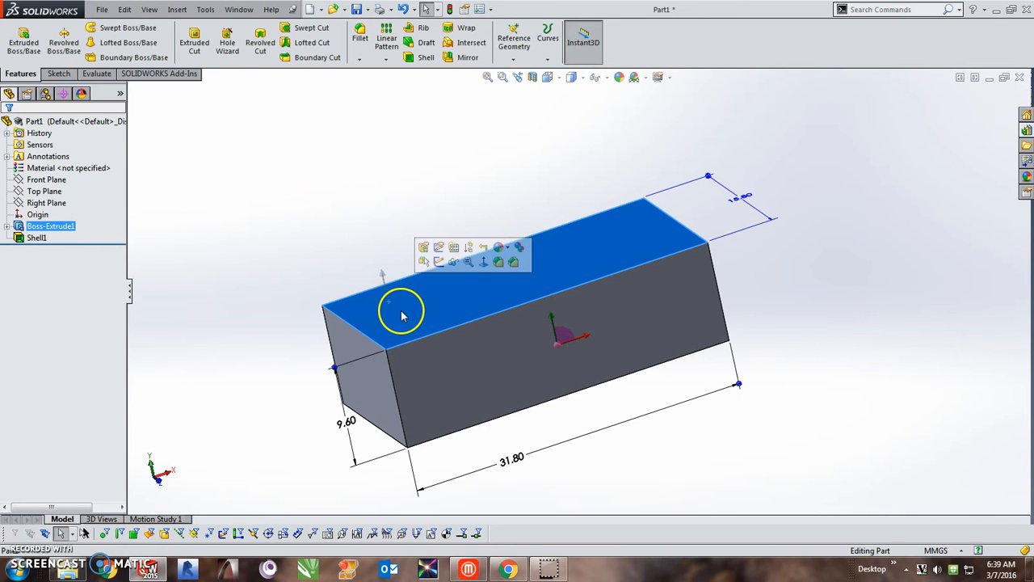
left_click(429, 260)
left_click(105, 28)
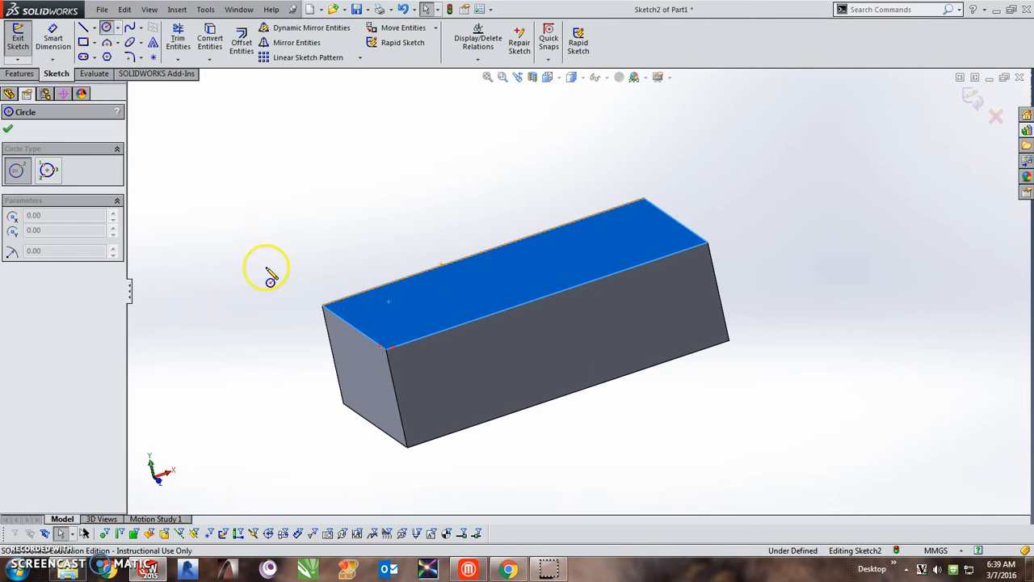
left_click(373, 308)
Step: View the sketch face straight on and dimension the circle's centre 3.9 mm from the block's left edge
key("space")
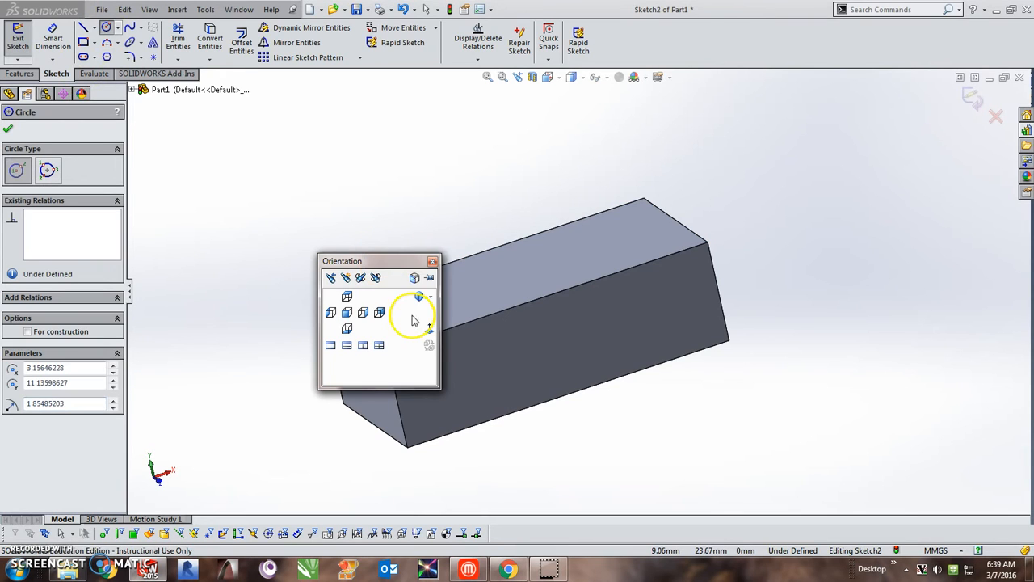
left_click(428, 330)
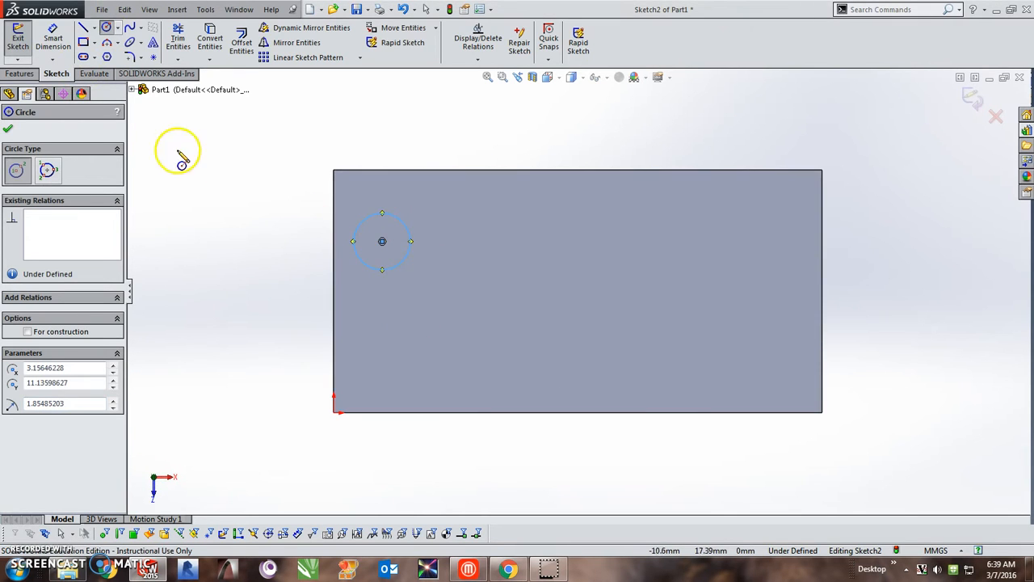
left_click(53, 43)
left_click(381, 241)
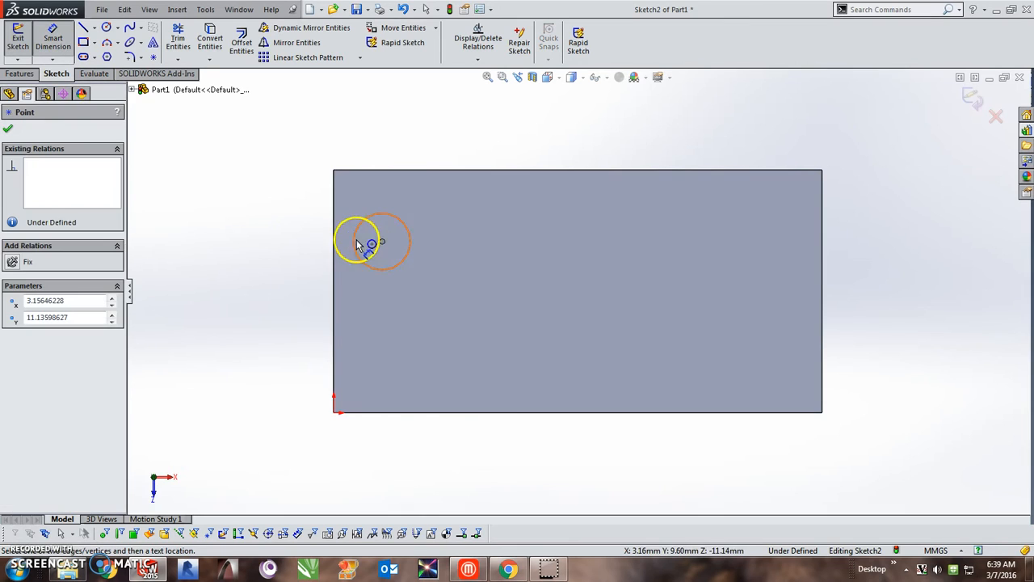
left_click(333, 234)
left_click(352, 149)
type("3.9")
key("Return")
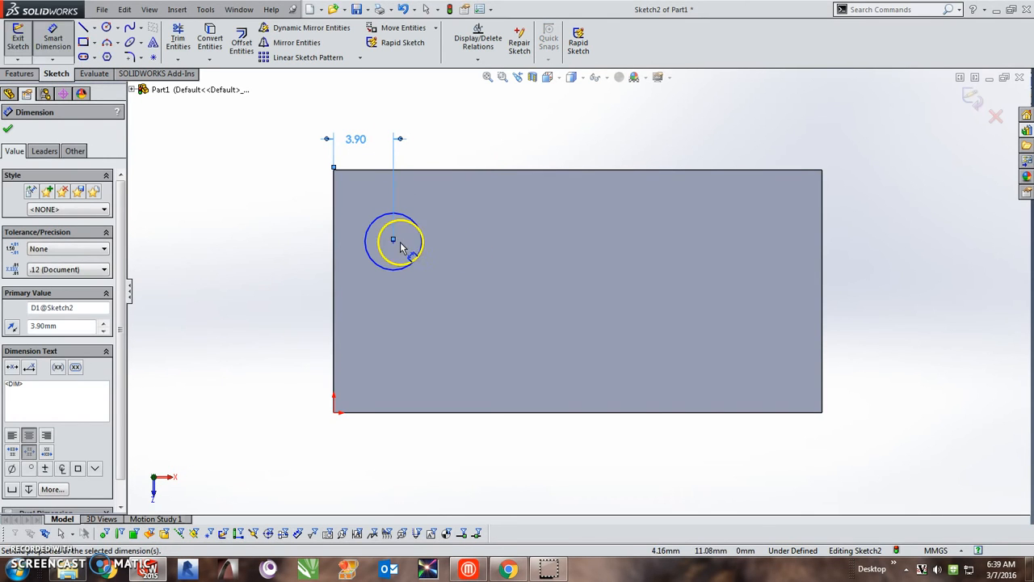
Step: Dimension the circle's centre 3.9 mm from the rear edge of the block's top face
left_click(395, 241)
left_click(377, 170)
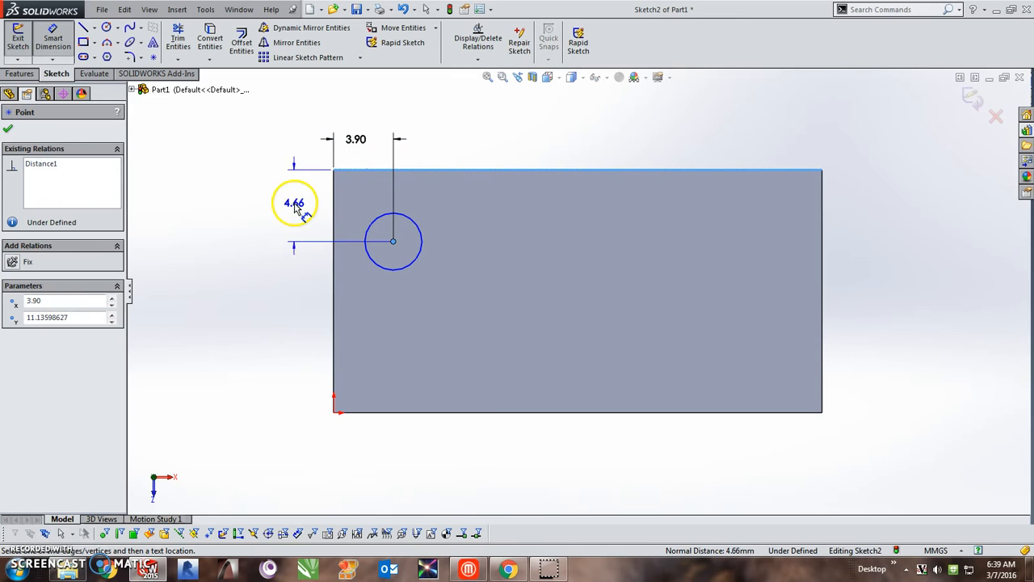
left_click(289, 209)
type("3.9")
key("Return")
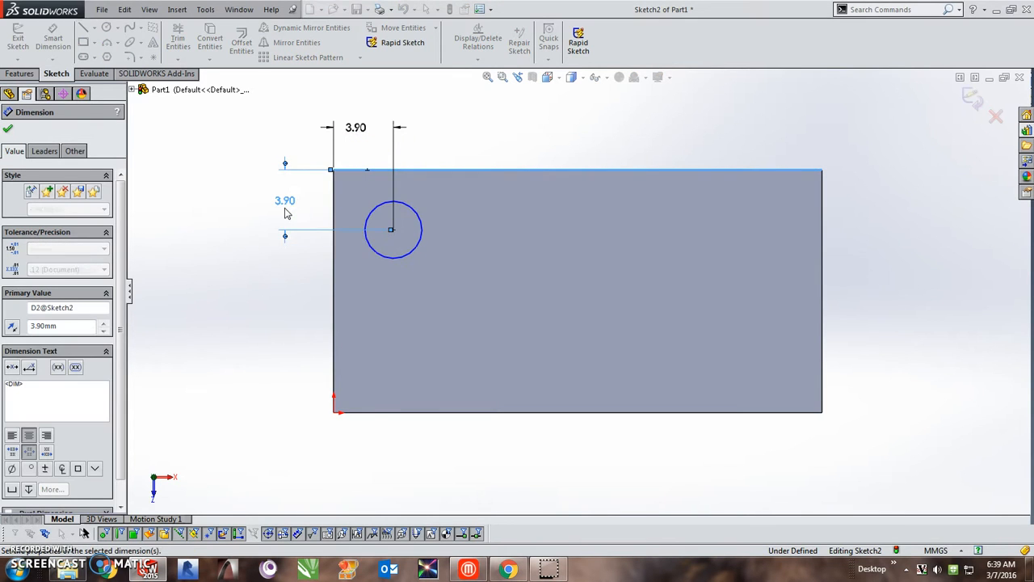
Step: Dimension the circle's diameter as 4.8 mm
scroll(287, 212, "up", 1)
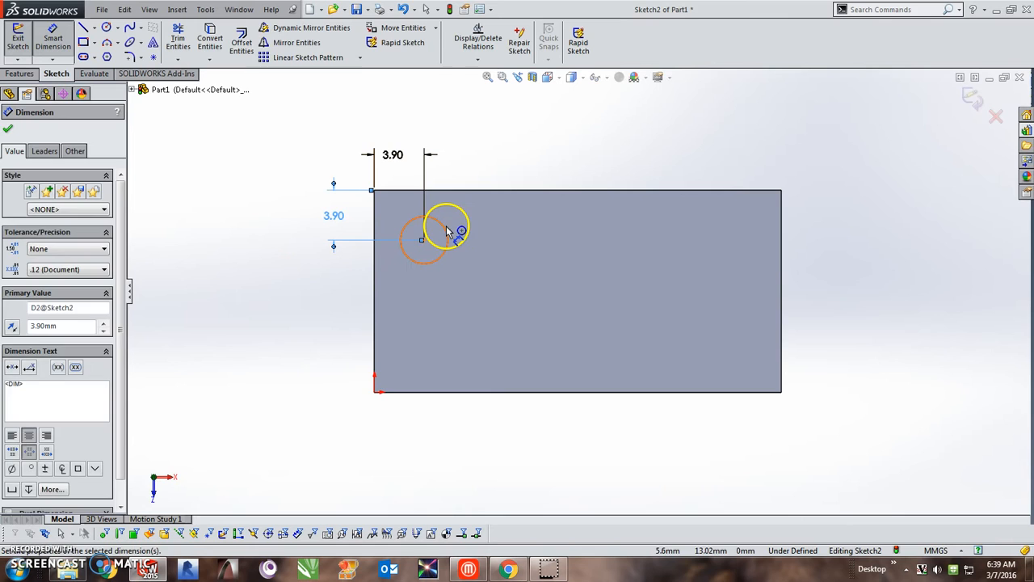
left_click(447, 232)
left_click(535, 145)
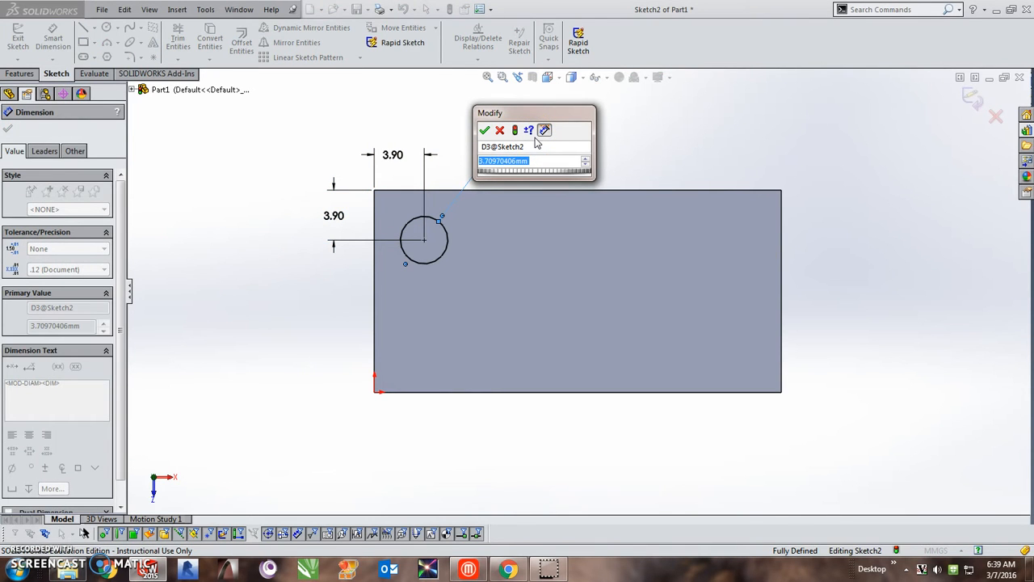
type("4.8")
key("Return")
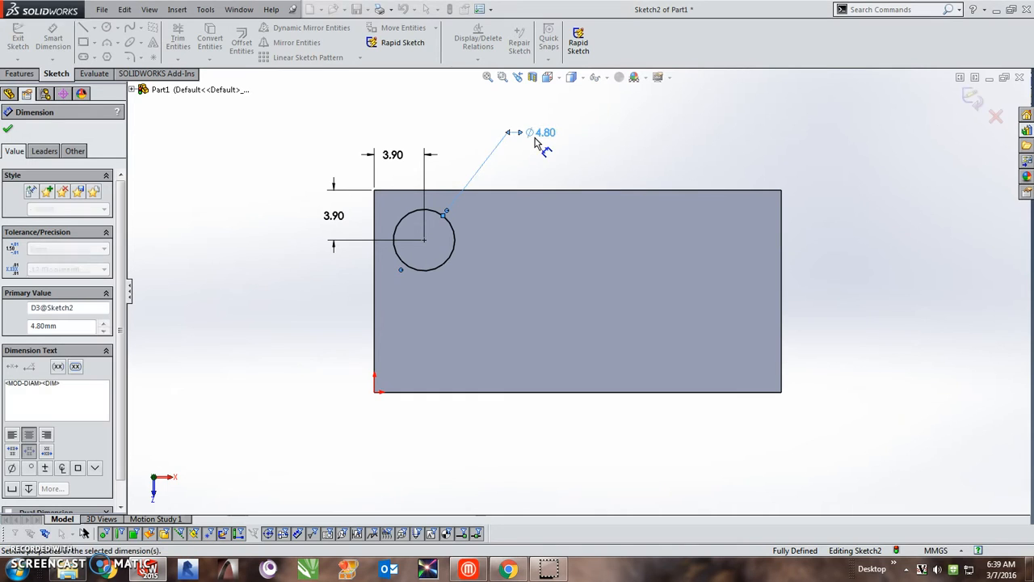
Step: Close the sketch and extrude the 4.8 mm circle 1.8 mm upward from the block's top face as a stud
left_click(973, 98)
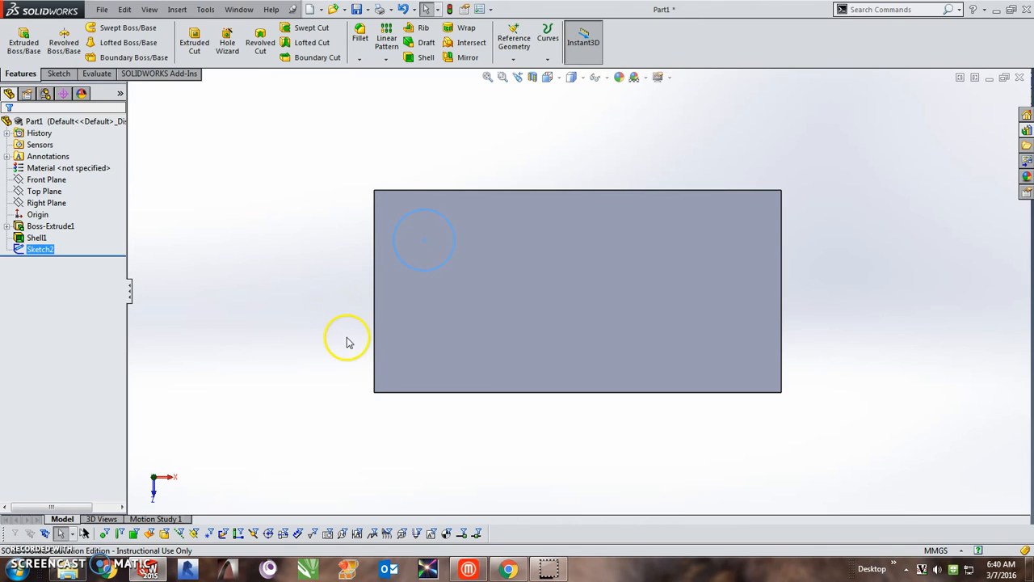
middle_click_drag(347, 342, 363, 232)
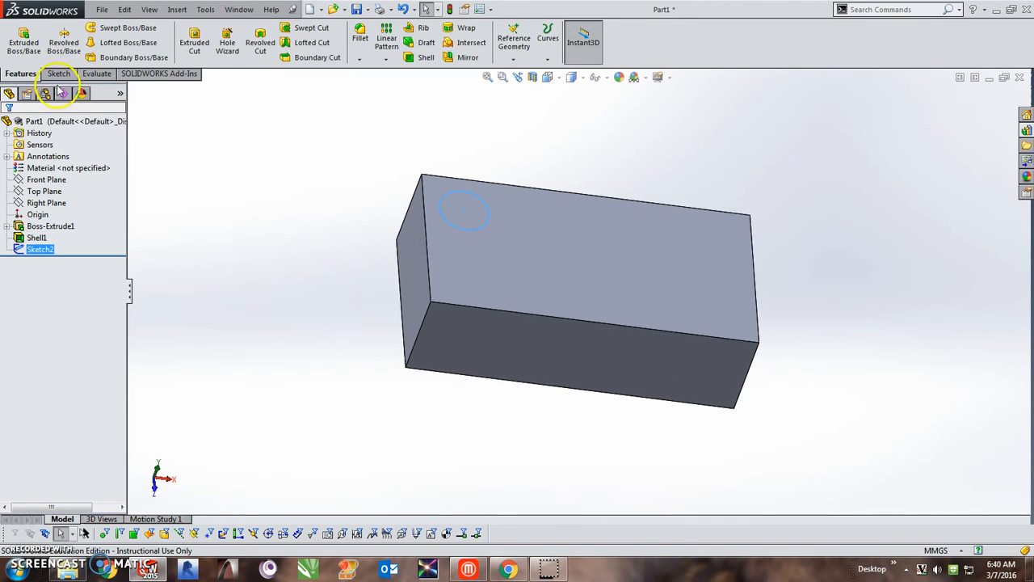
left_click(24, 39)
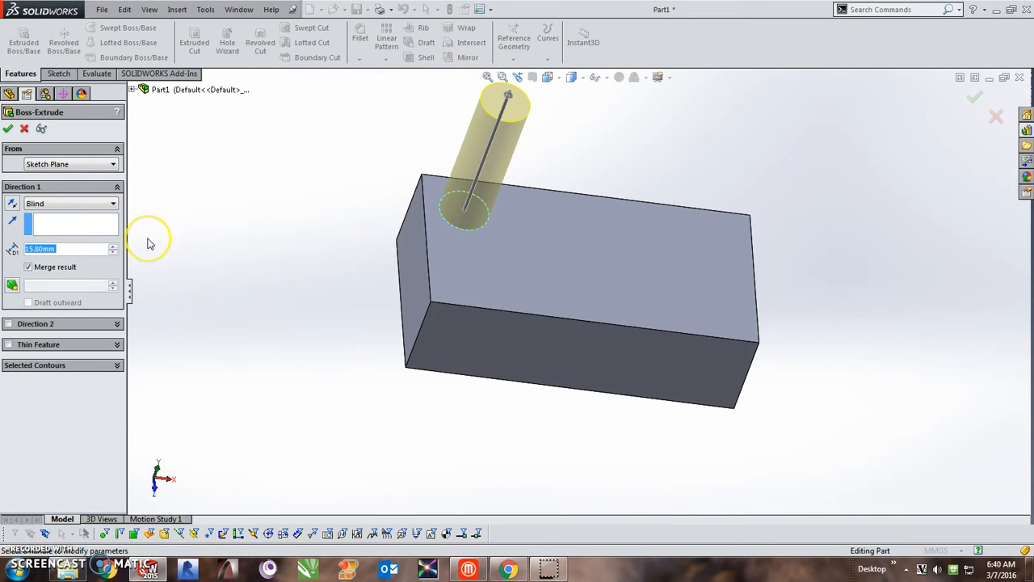
type("1.8")
key("Return")
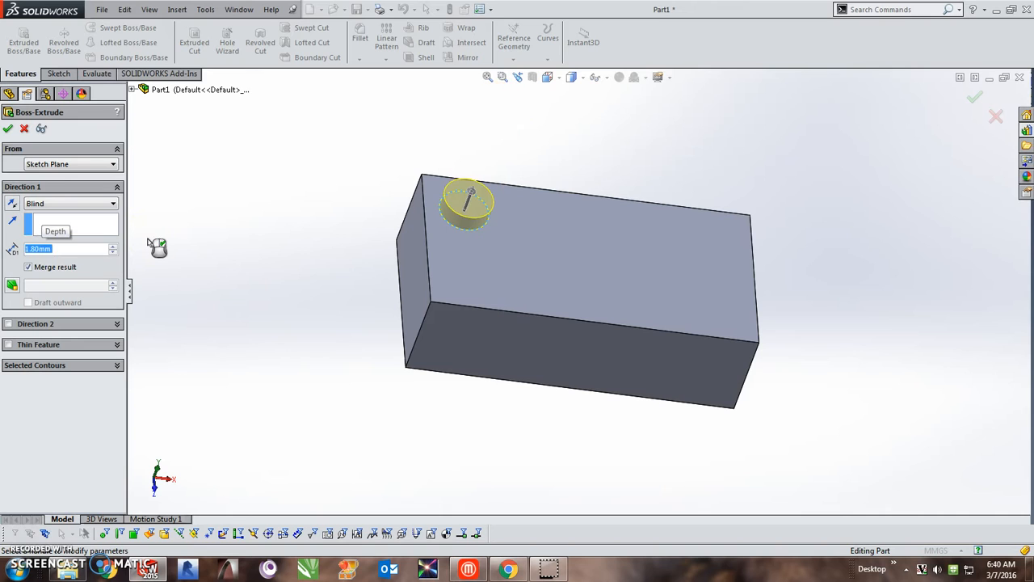
left_click(8, 128)
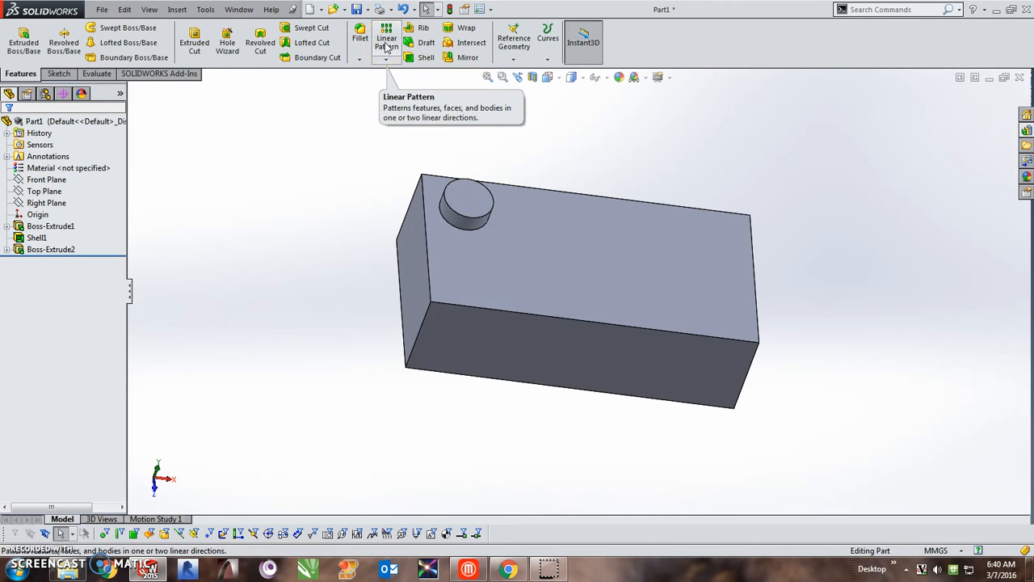
Step: Linearly pattern the stud with 4 instances along the block's long edge and 2 along its short edge, both at 8 mm spacing
left_click(387, 47)
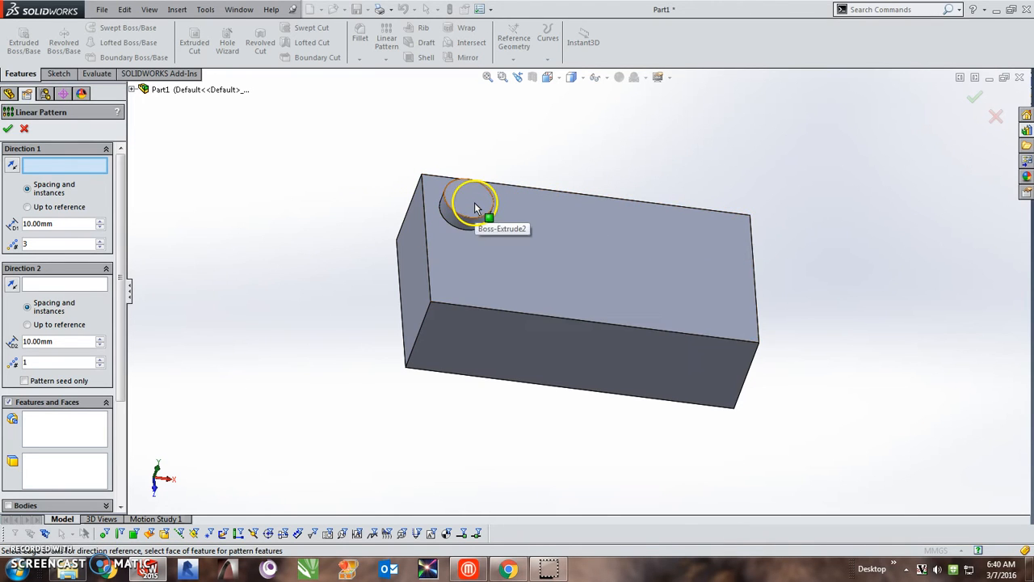
left_click(530, 193)
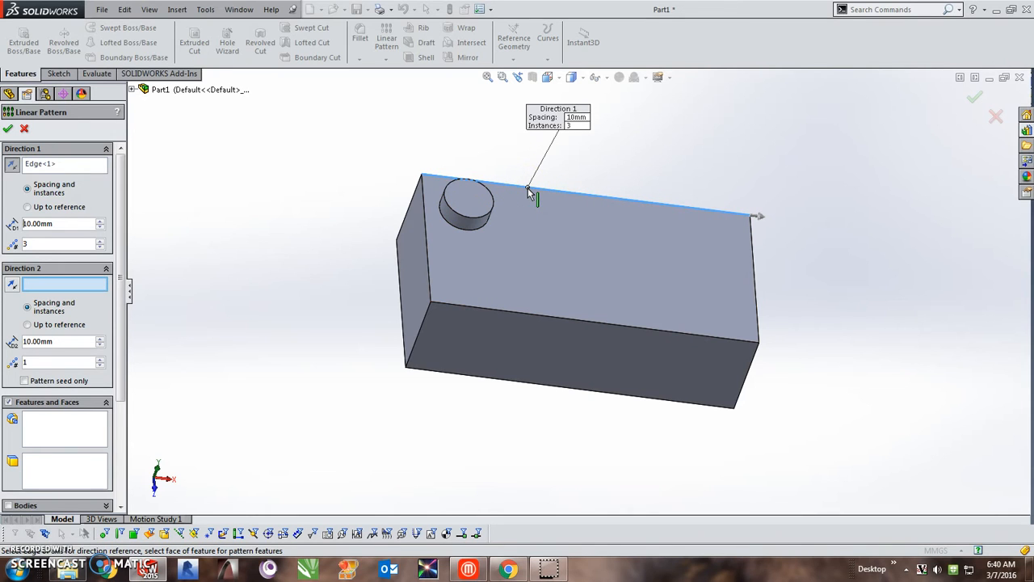
left_click(429, 247)
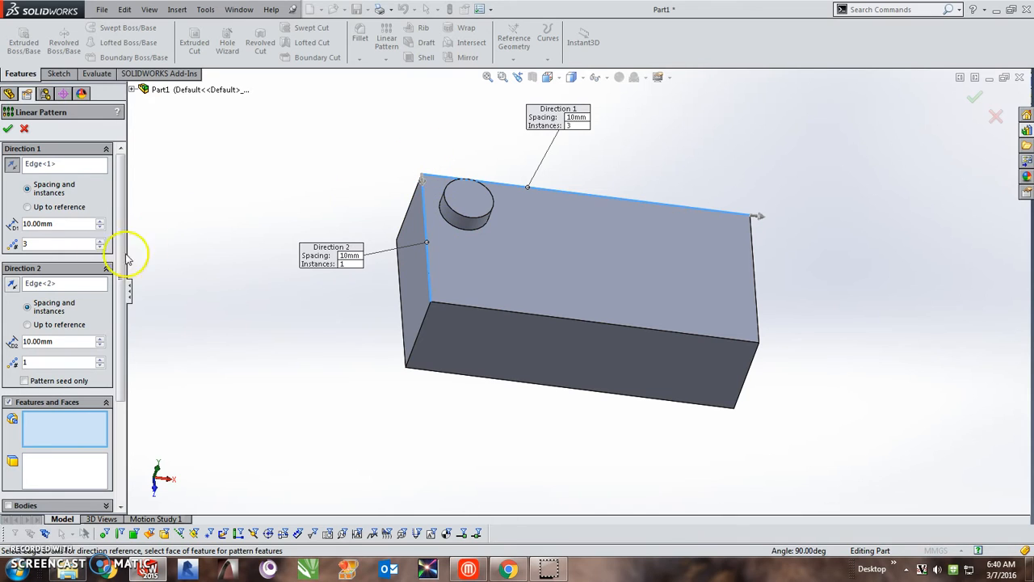
left_click_drag(63, 223, 10, 225)
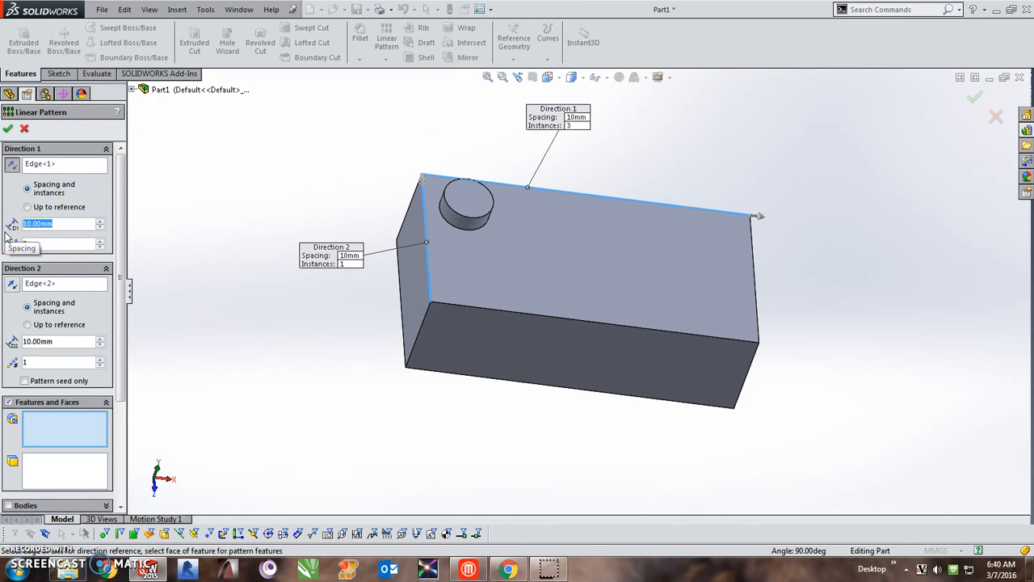
type("8")
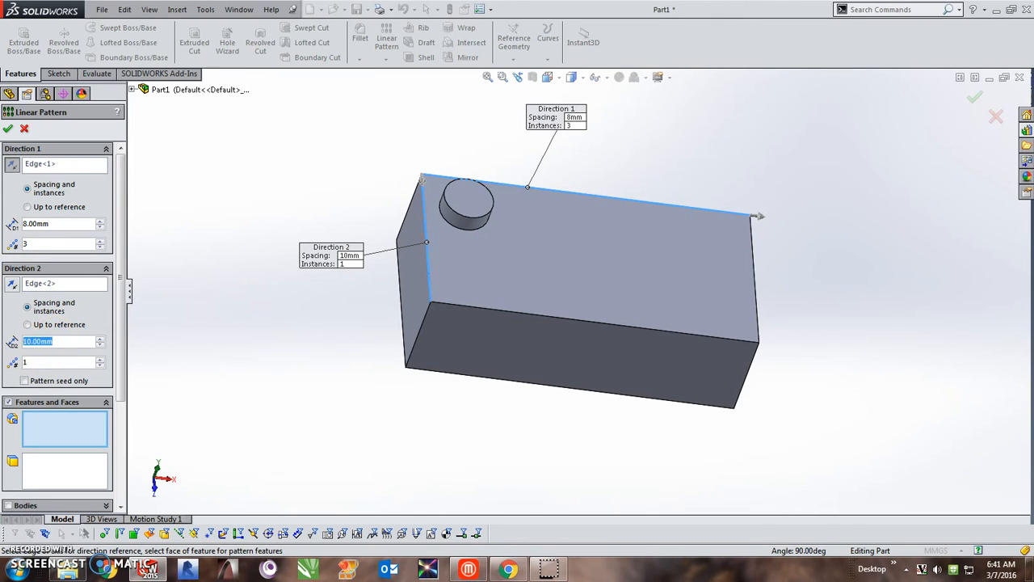
type("8")
key("Tab")
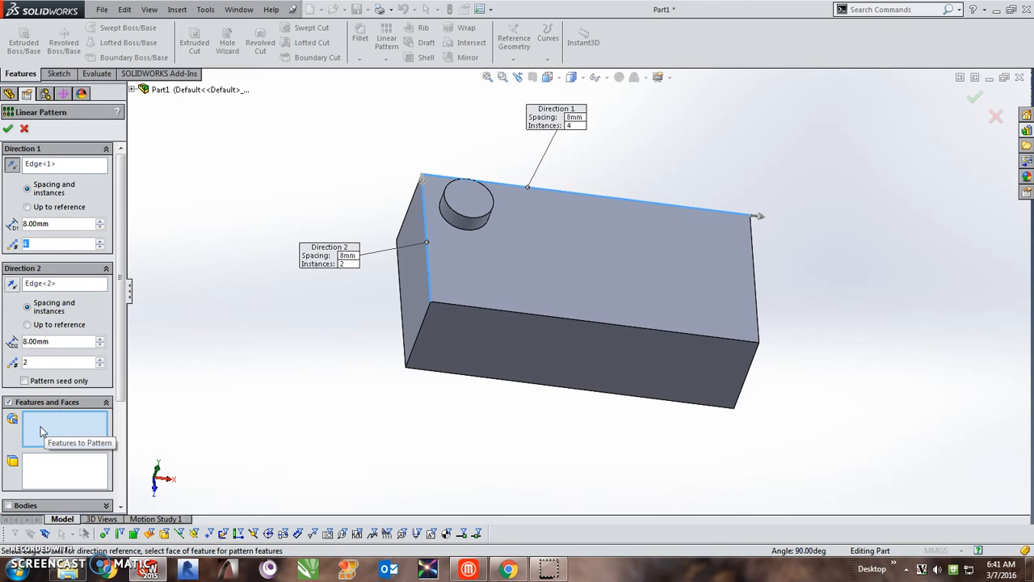
left_click(460, 207)
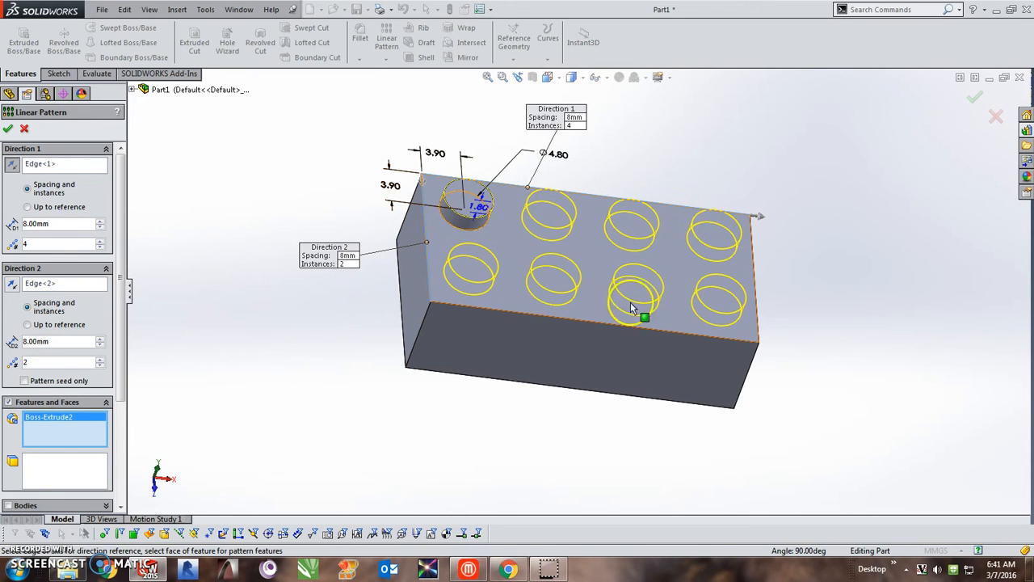
left_click(8, 130)
Step: Display the block with hidden lines visible and view the cavity floor on the underside straight on
middle_click_drag(400, 432, 579, 358)
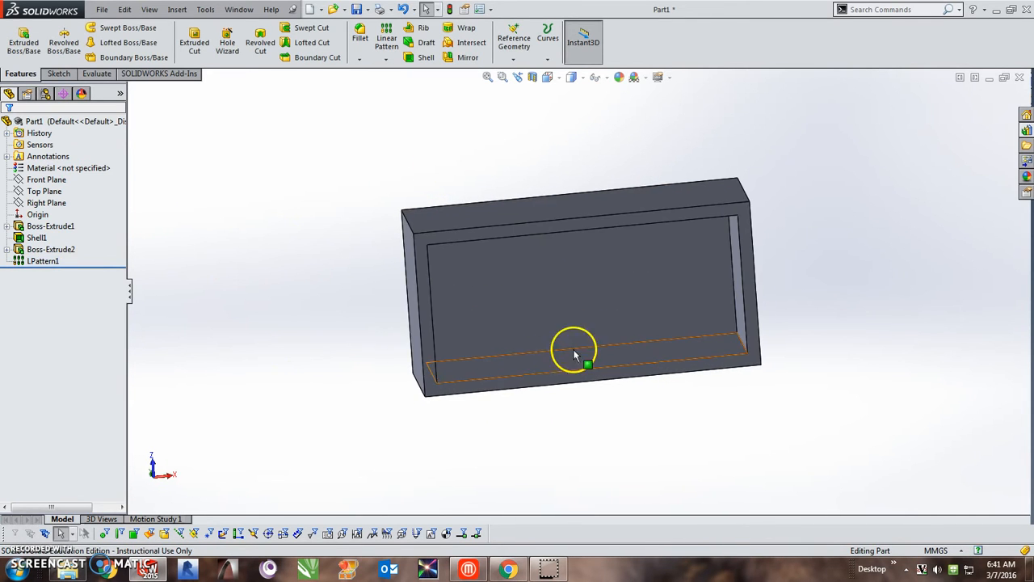
left_click(503, 298)
left_click(581, 78)
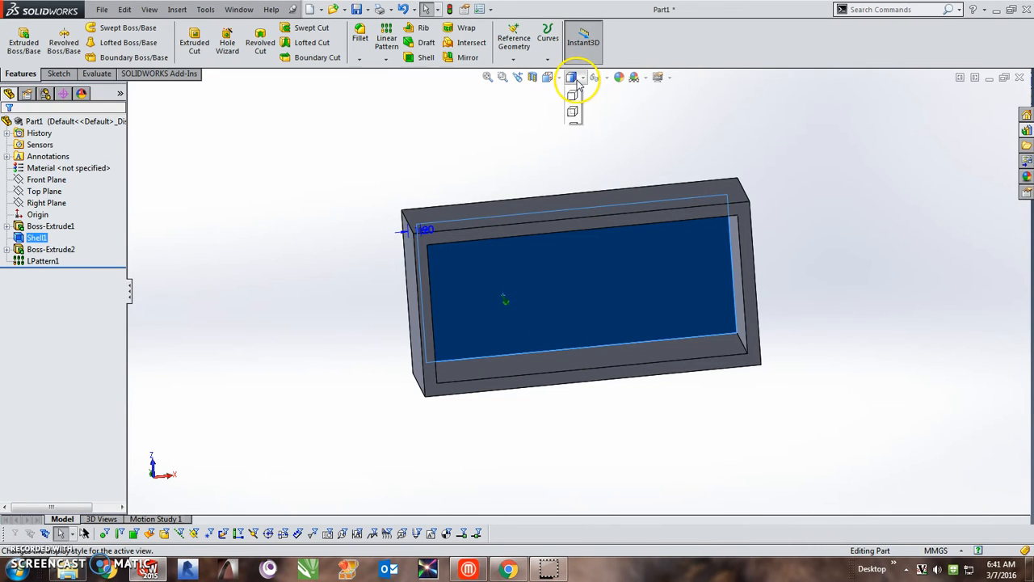
left_click(572, 141)
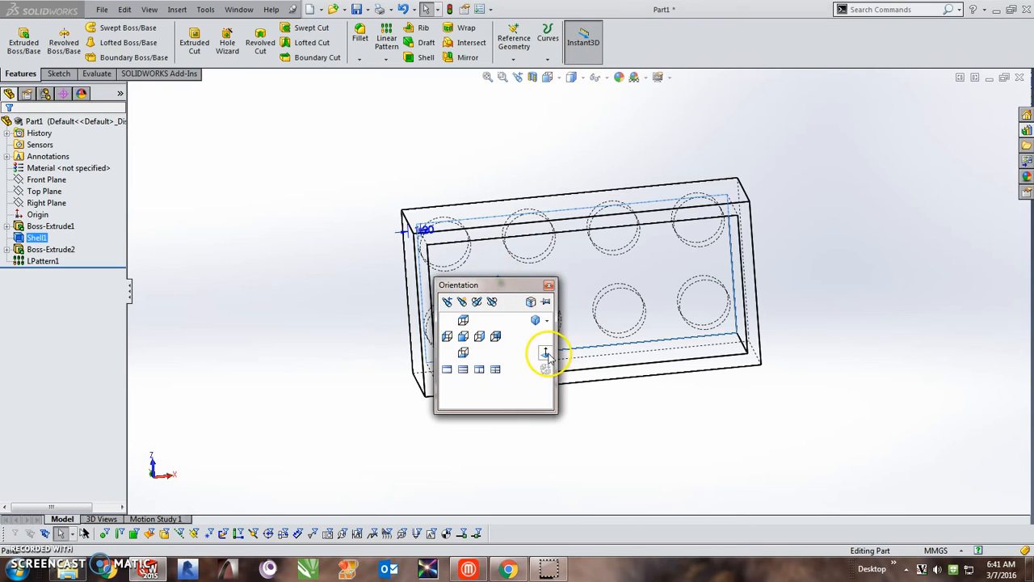
left_click(546, 354)
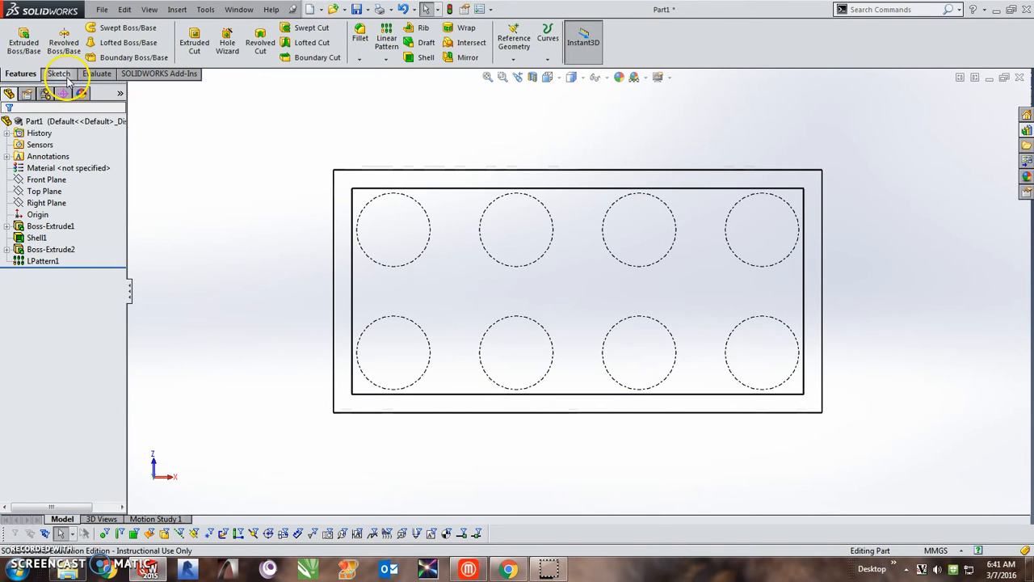
Step: Start a sketch on the cavity floor and draw a circle about 1.3 mm in diameter, concentric with the upper-left stud
left_click(501, 270)
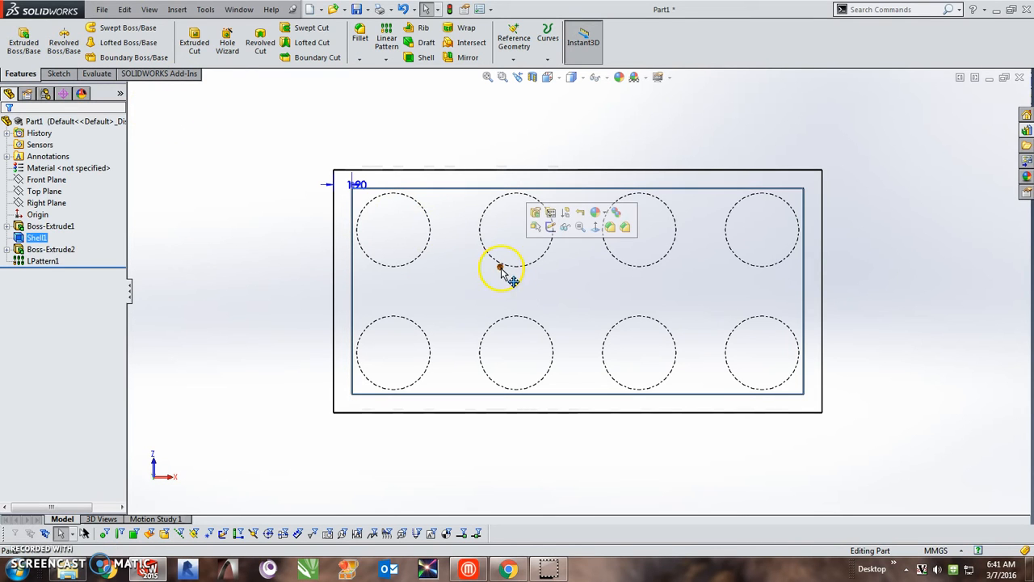
left_click(482, 288)
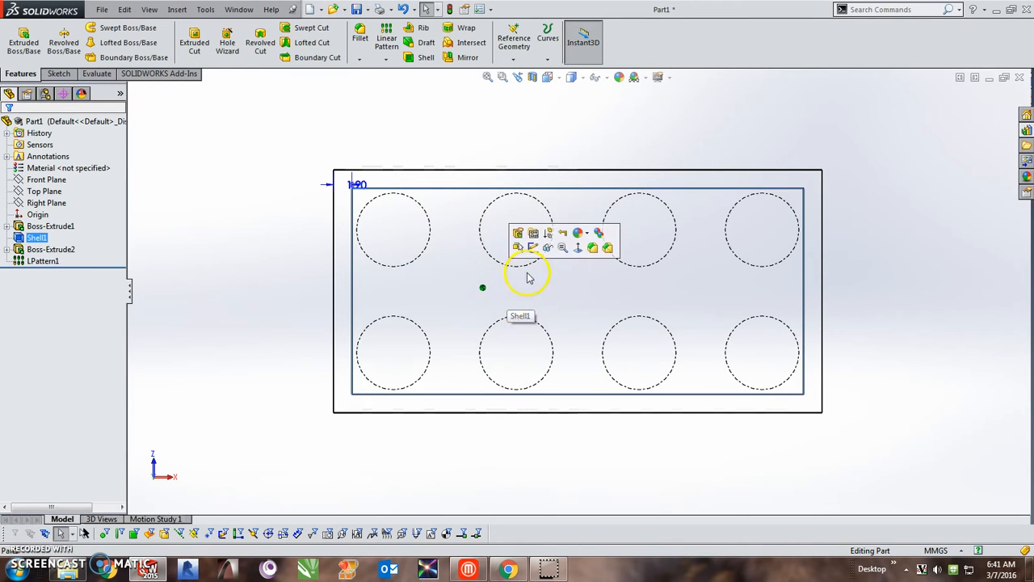
left_click(533, 247)
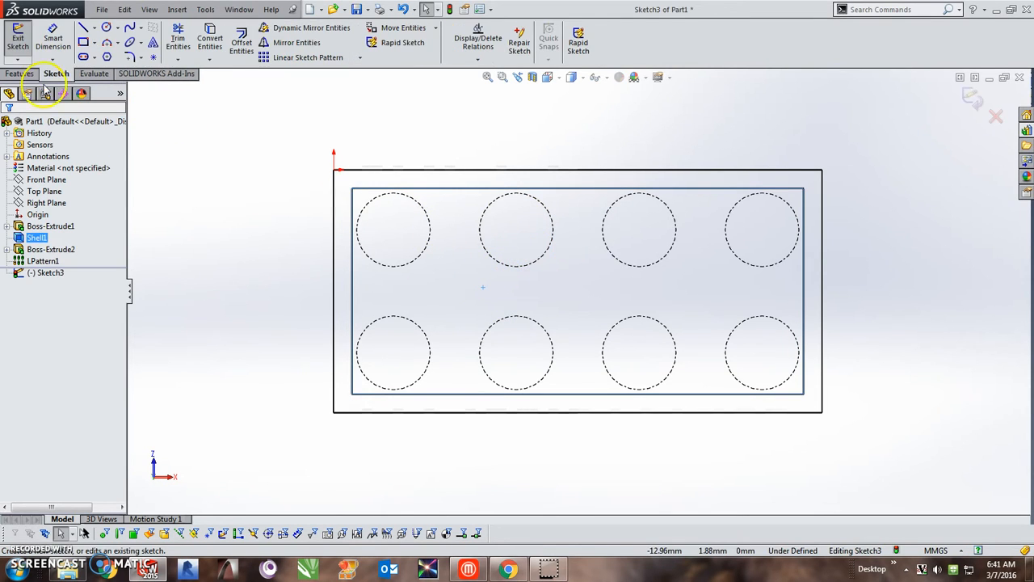
left_click(106, 28)
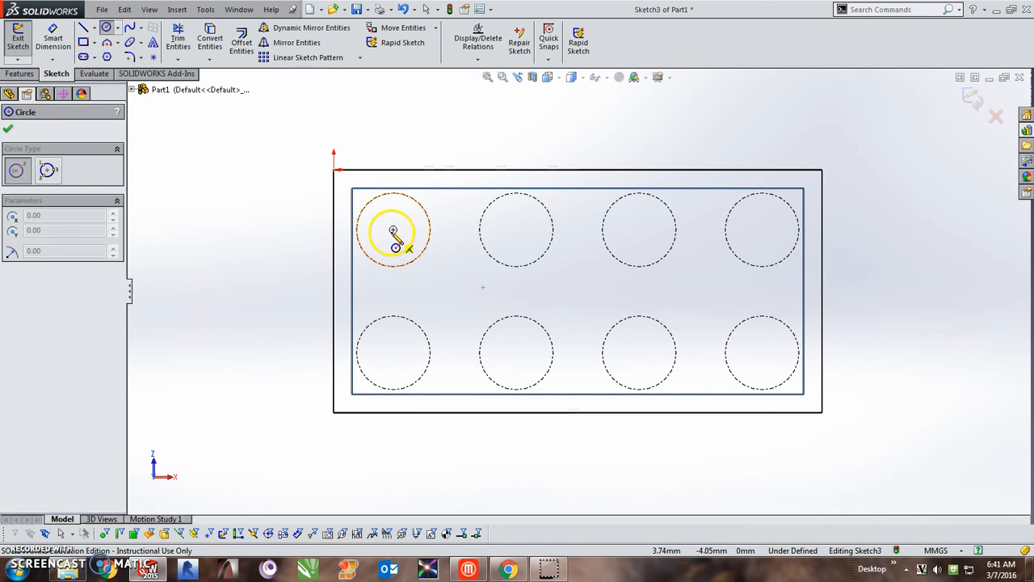
left_click(393, 231)
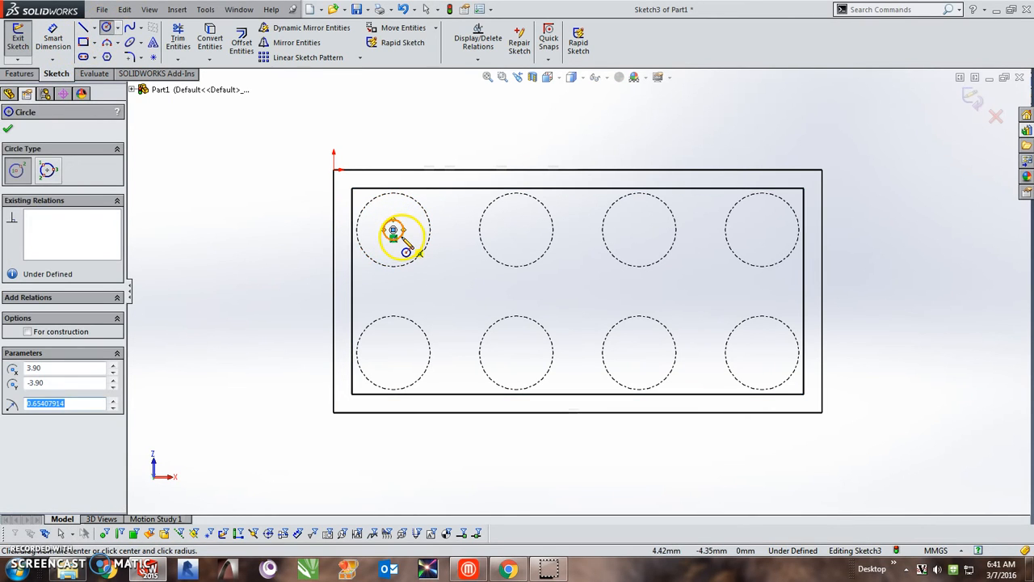
Step: Dimension the small circle's diameter as 2.6 mm and close the sketch
left_click(47, 37)
left_click(404, 230)
left_click(449, 187)
left_click(521, 142)
type("2.6")
key("Return")
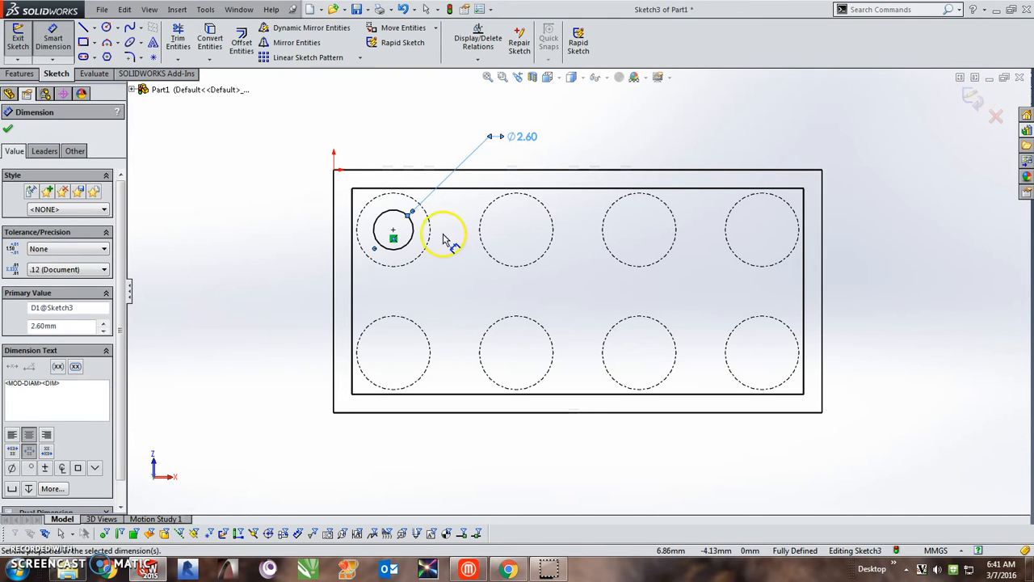
left_click(976, 103)
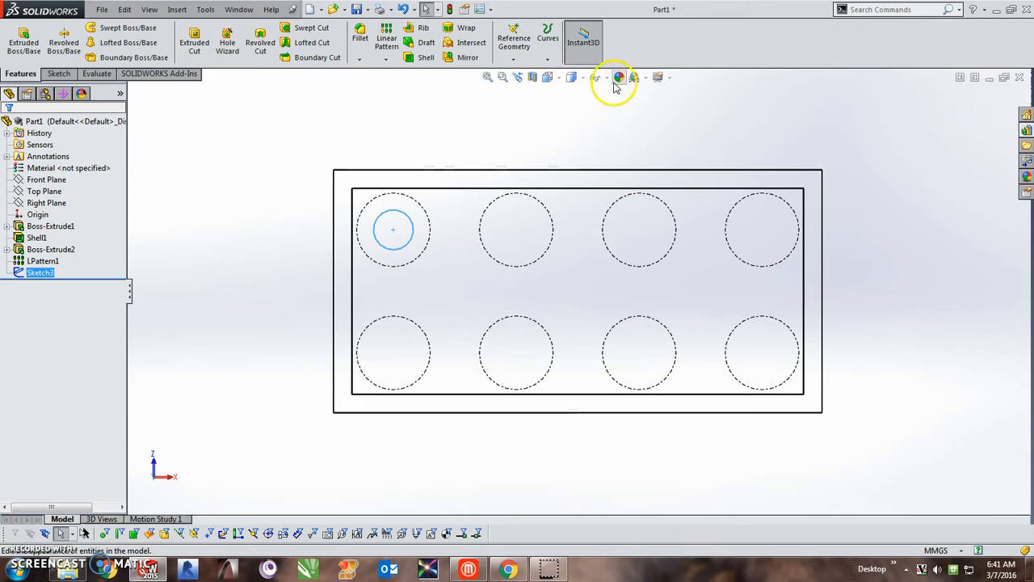
Step: Restore the Shaded With Edges display and cut the 2.6 mm circle 1.7 mm deep into the cavity floor
left_click(581, 78)
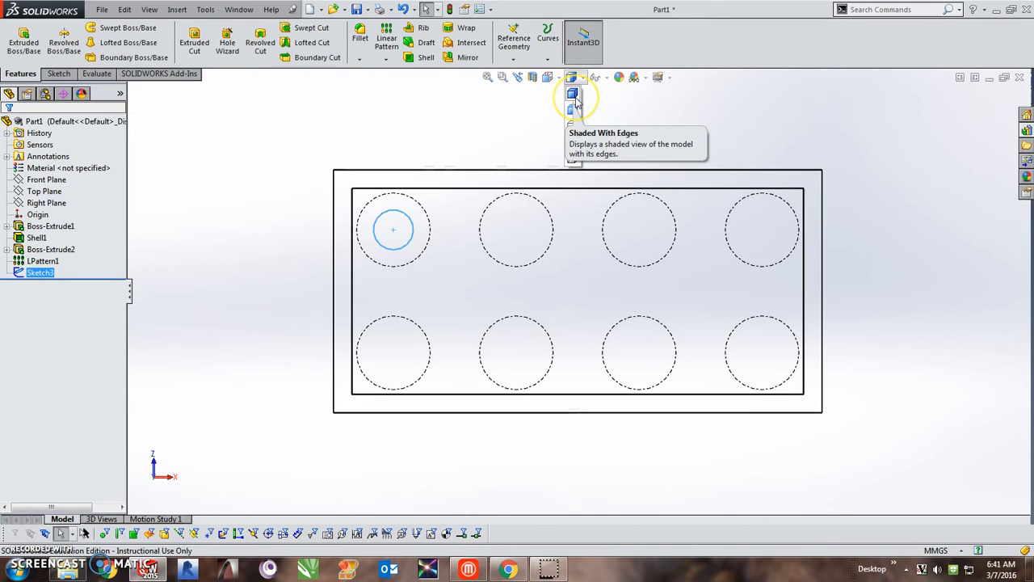
left_click(577, 98)
middle_click_drag(518, 143, 399, 238)
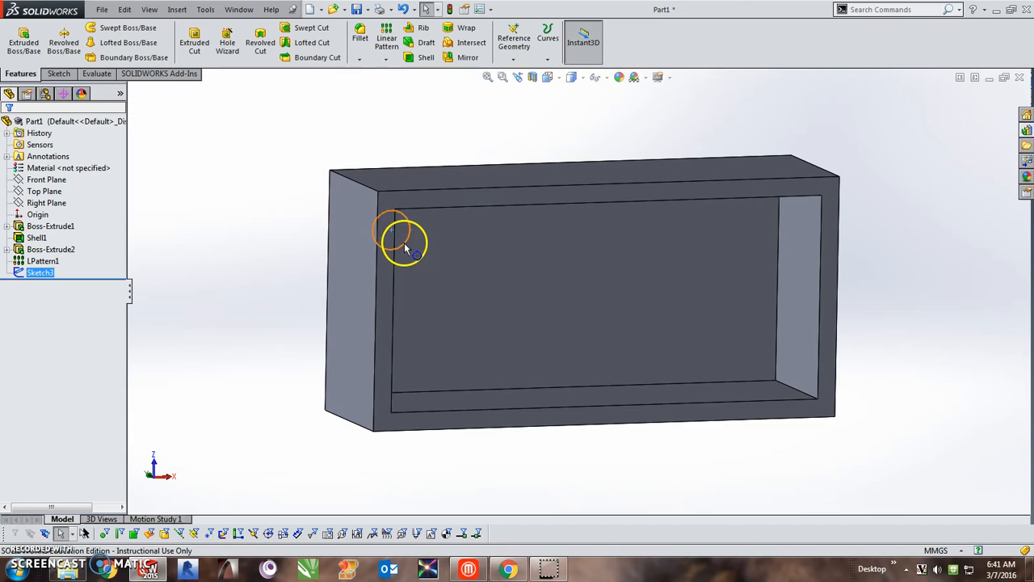
left_click(195, 42)
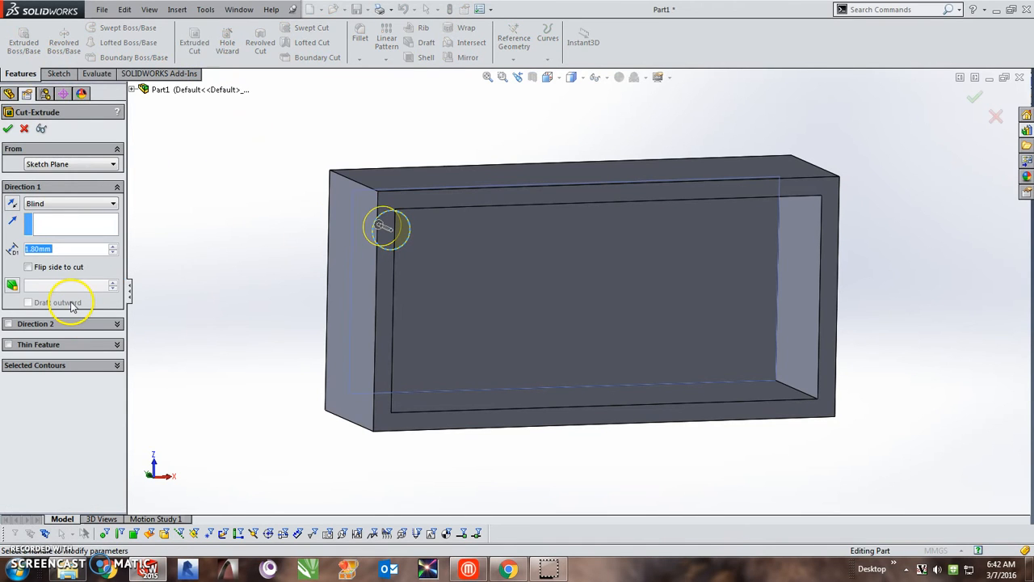
type("1.7")
key("Return")
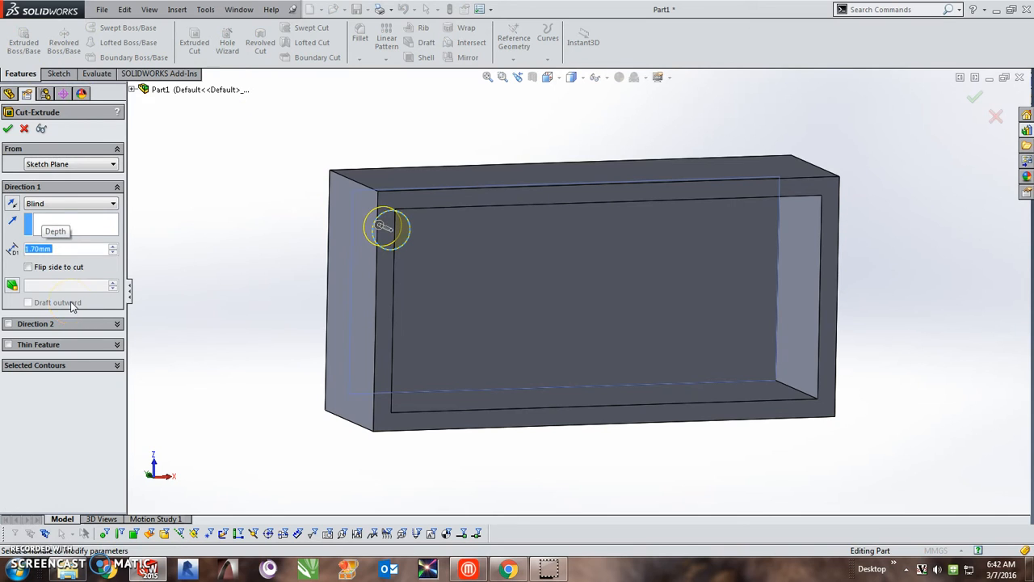
left_click(7, 129)
Step: Linearly pattern the blind hole along the cavity's long and short edges, 4 by 2 instances at 8 mm spacing
middle_click_drag(268, 279, 234, 277)
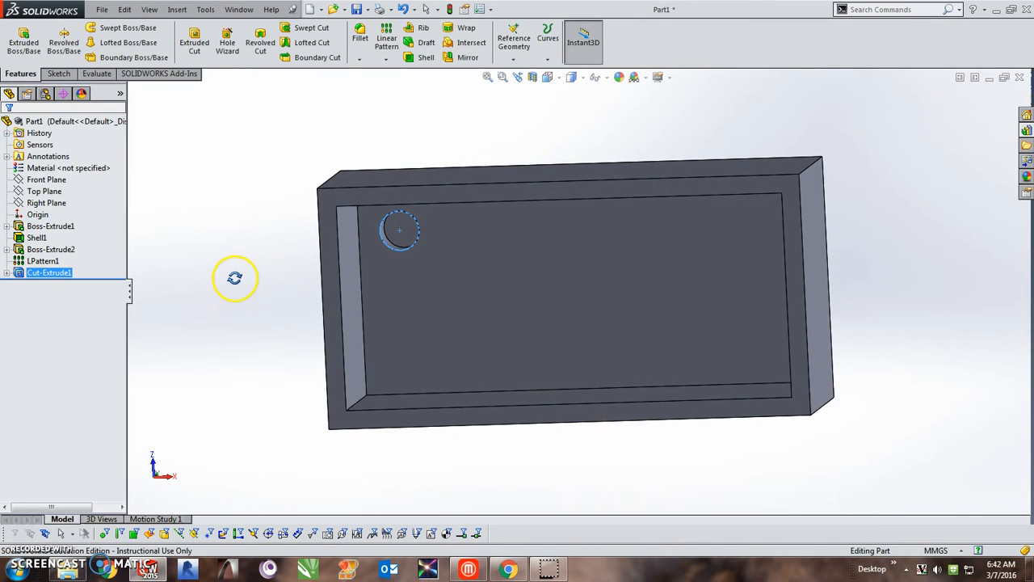
left_click(389, 49)
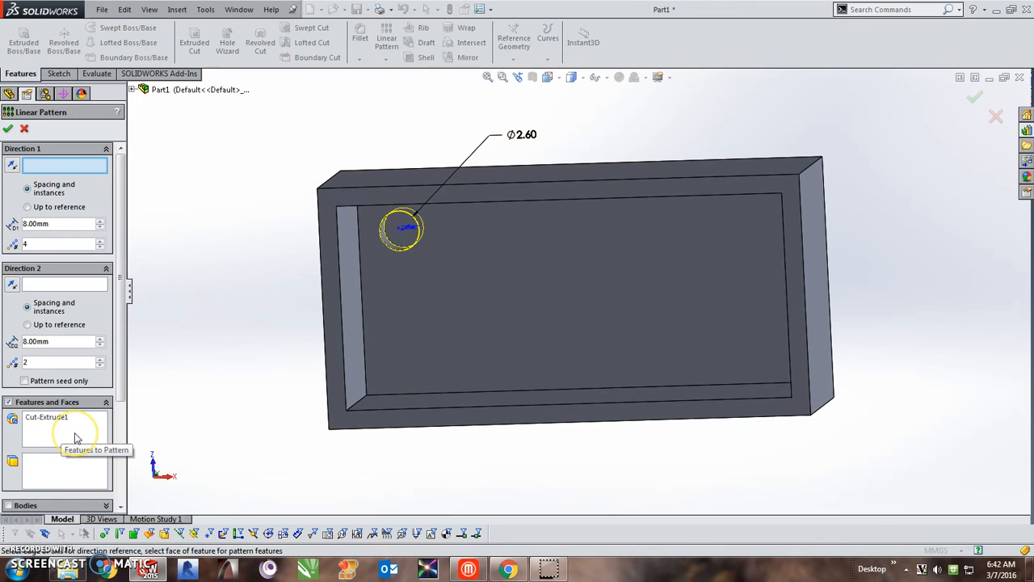
left_click(456, 200)
left_click(340, 287)
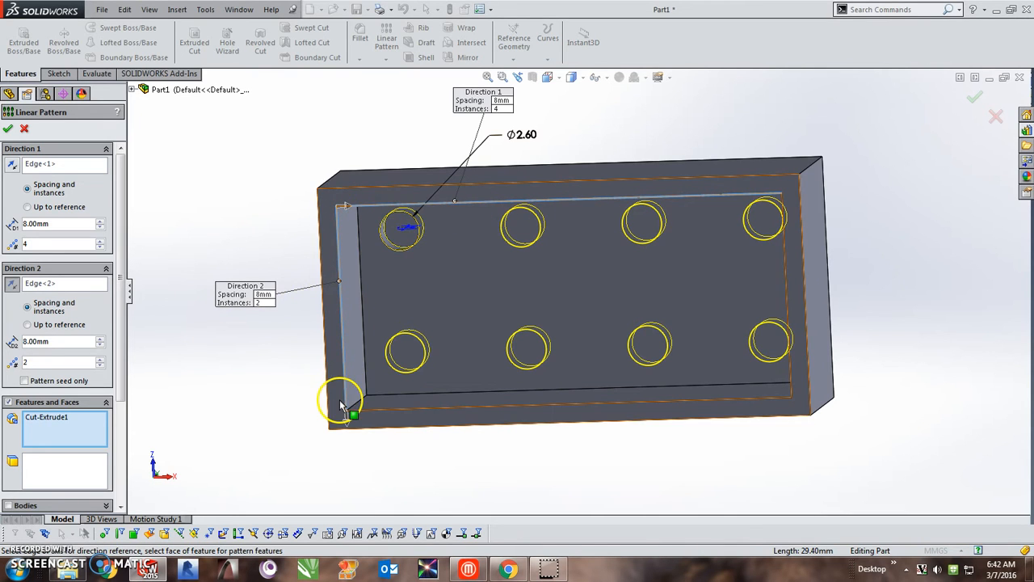
left_click(8, 130)
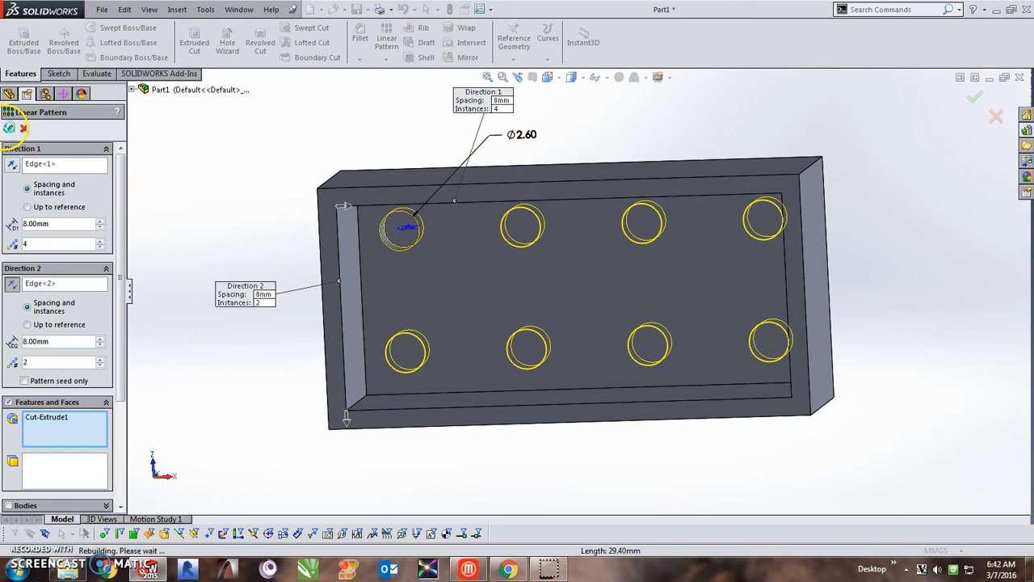
left_click(465, 299)
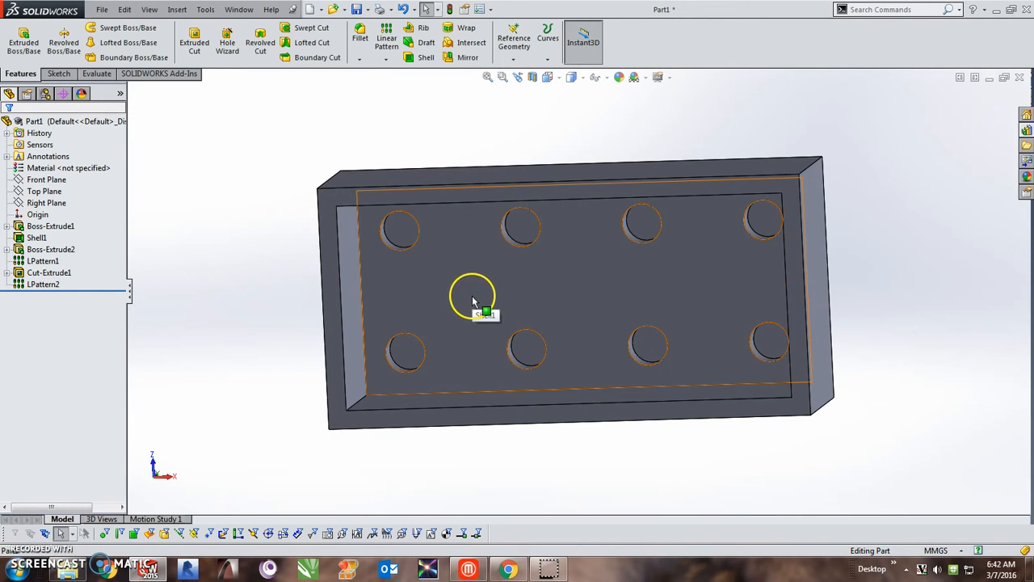
left_click(473, 301)
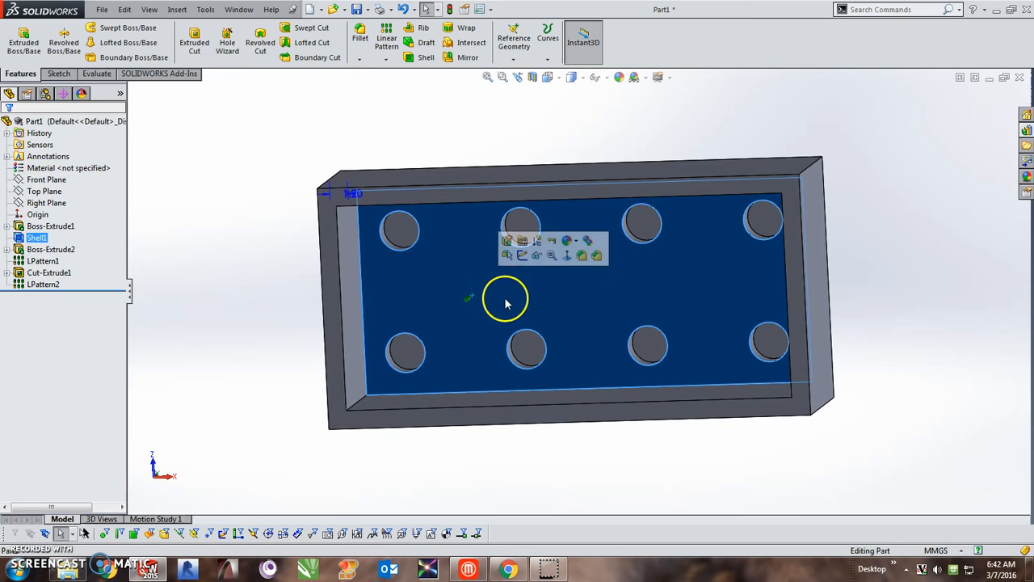
left_click(64, 74)
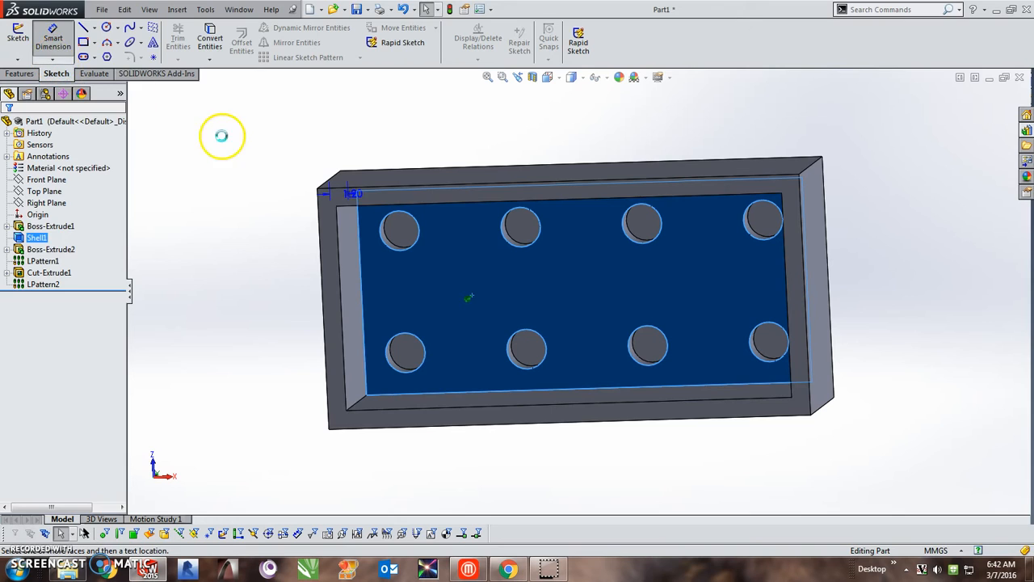
key("Escape")
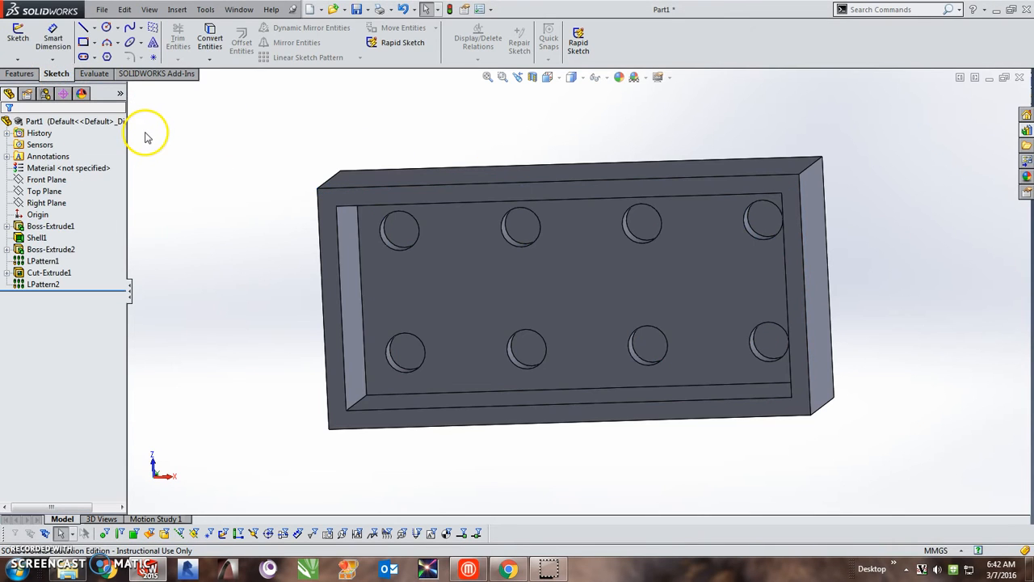
Step: Sketch two concentric circles about 5.3 and 3.3 mm in diameter on the cavity floor, centred between the four leftmost blind holes
left_click(454, 264)
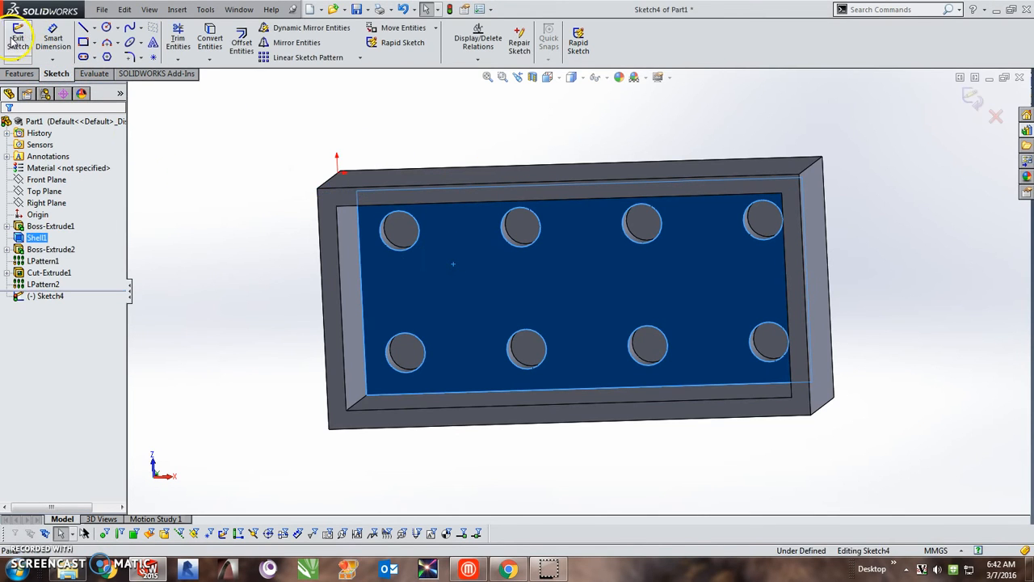
key("space")
left_click(309, 238)
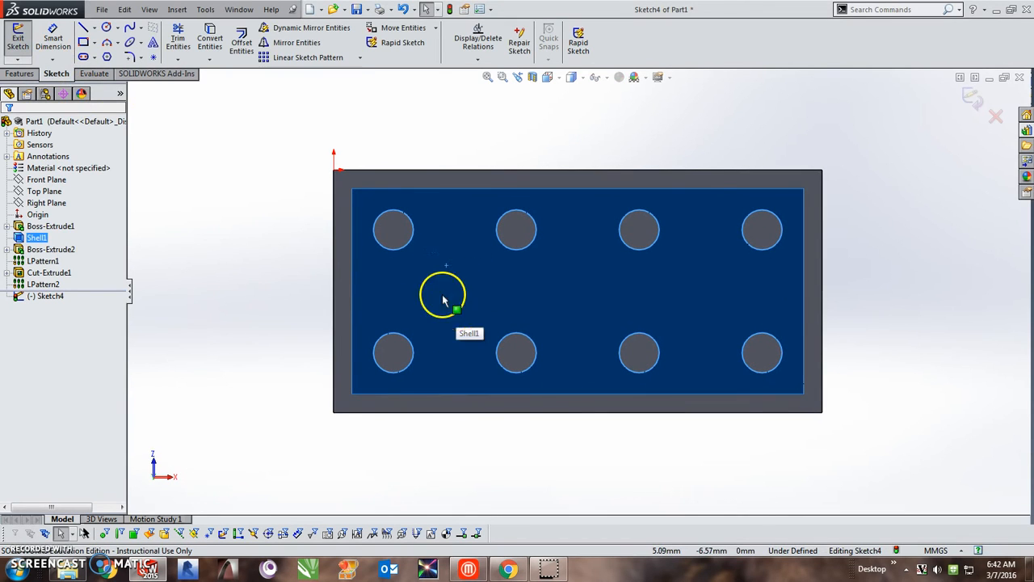
left_click(107, 30)
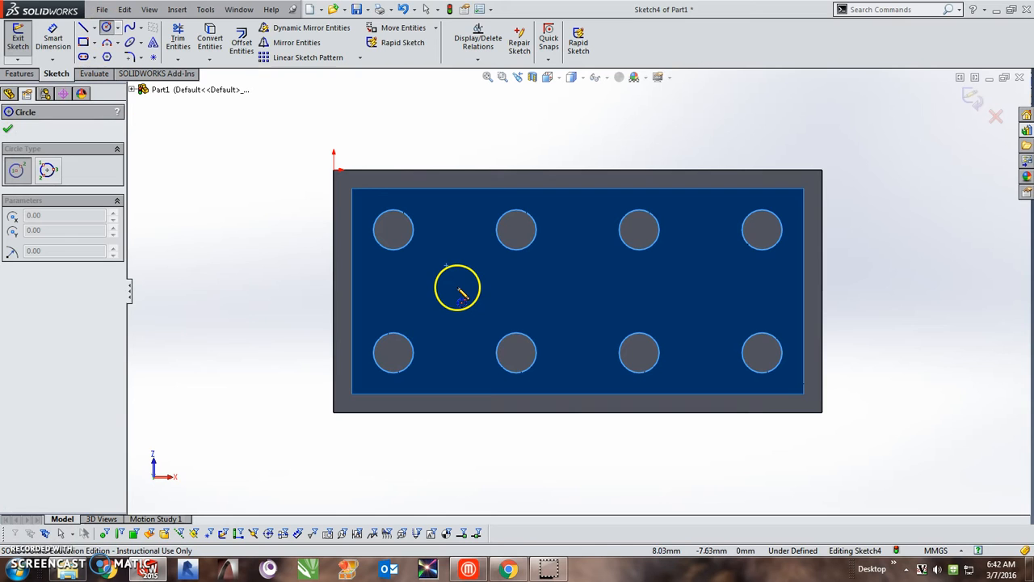
left_click(455, 288)
left_click(480, 316)
left_click(456, 288)
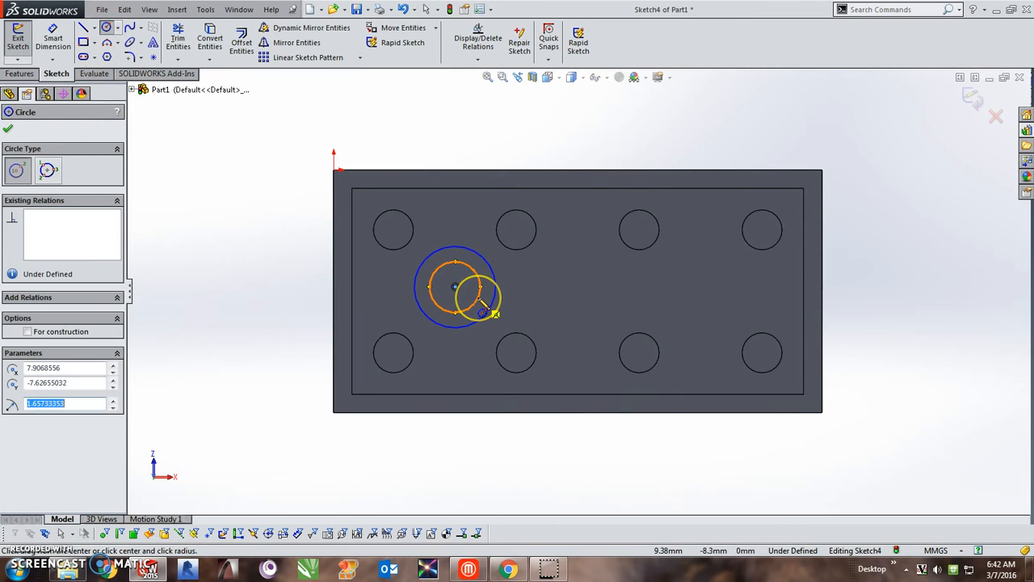
key("Escape")
Step: Dimension the circles' centre from the brick's left short edge as 31.8/4 mm
left_click(58, 34)
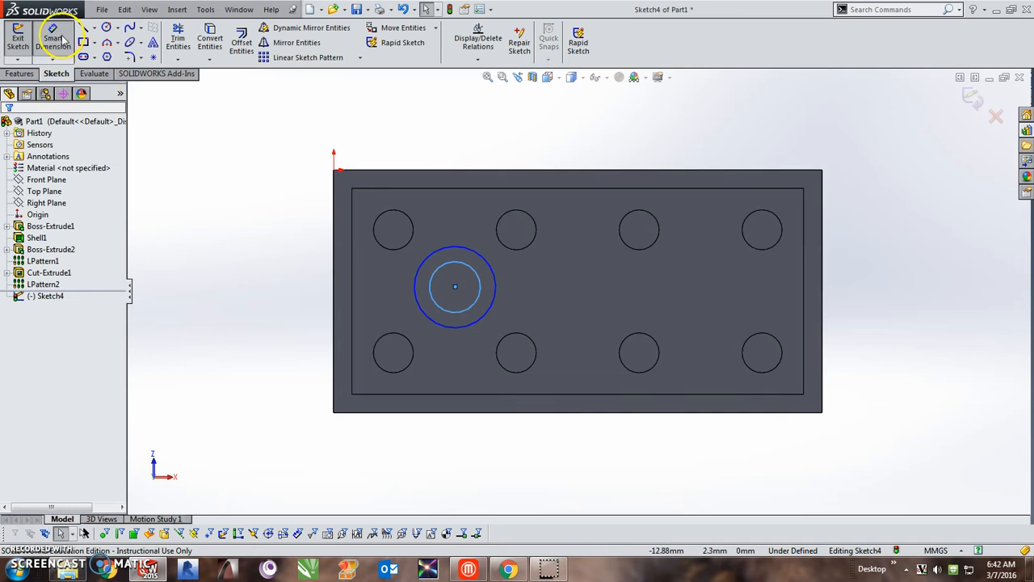
left_click(455, 287)
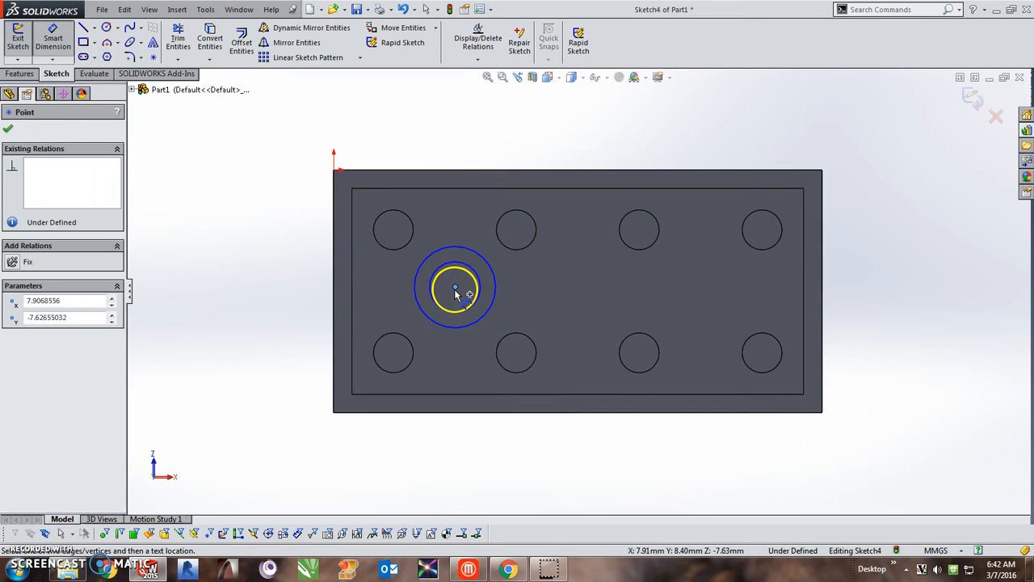
left_click(336, 309)
left_click(406, 463)
type("31.8/4")
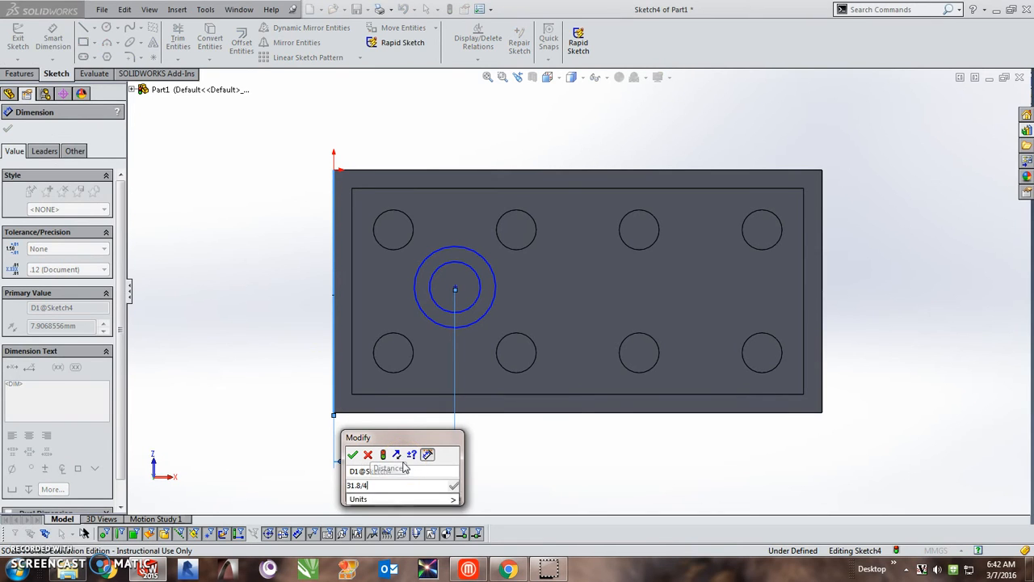
key("Return")
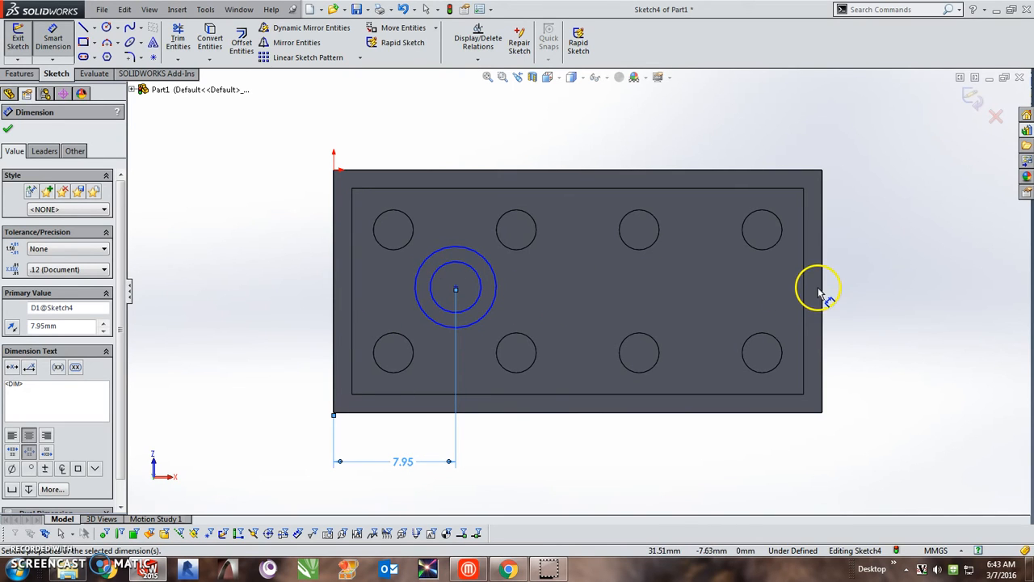
Step: Dimension the outer circle's diameter as 6.5 mm and the inner circle's diameter as 4.8 mm
left_click(457, 255)
left_click(272, 173)
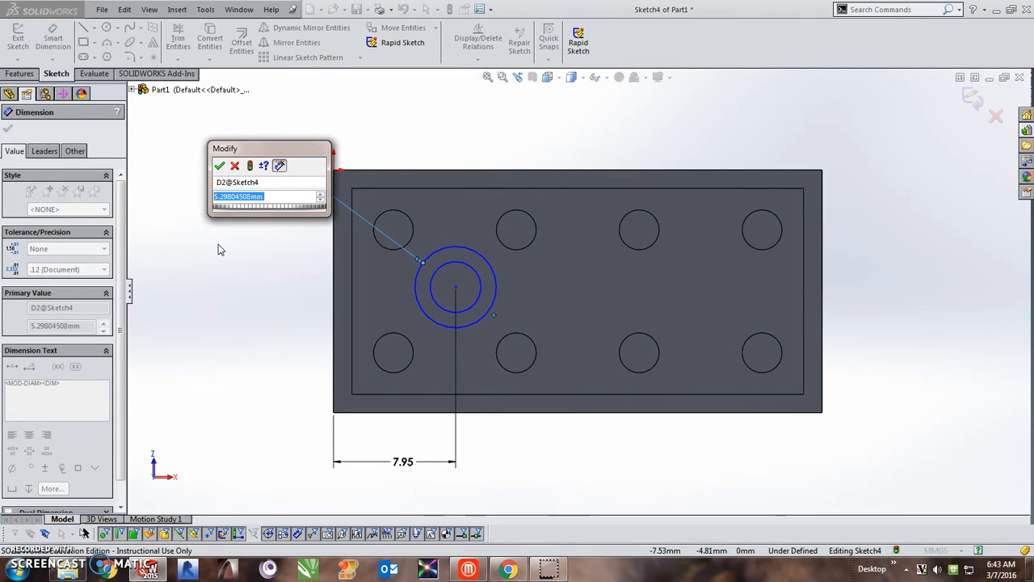
type("6.5")
key("Return")
left_click(240, 257)
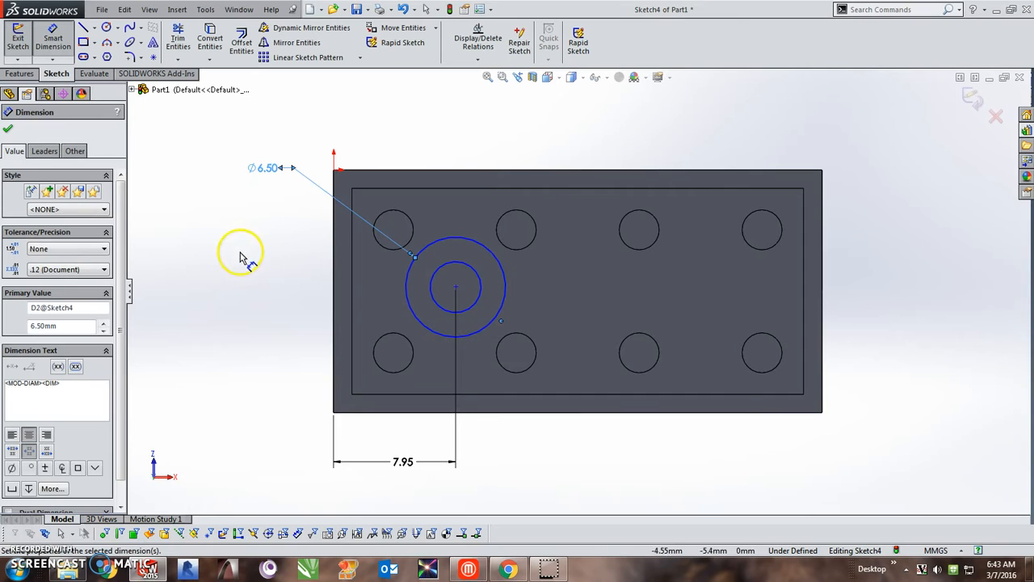
left_click(431, 300)
left_click(302, 368)
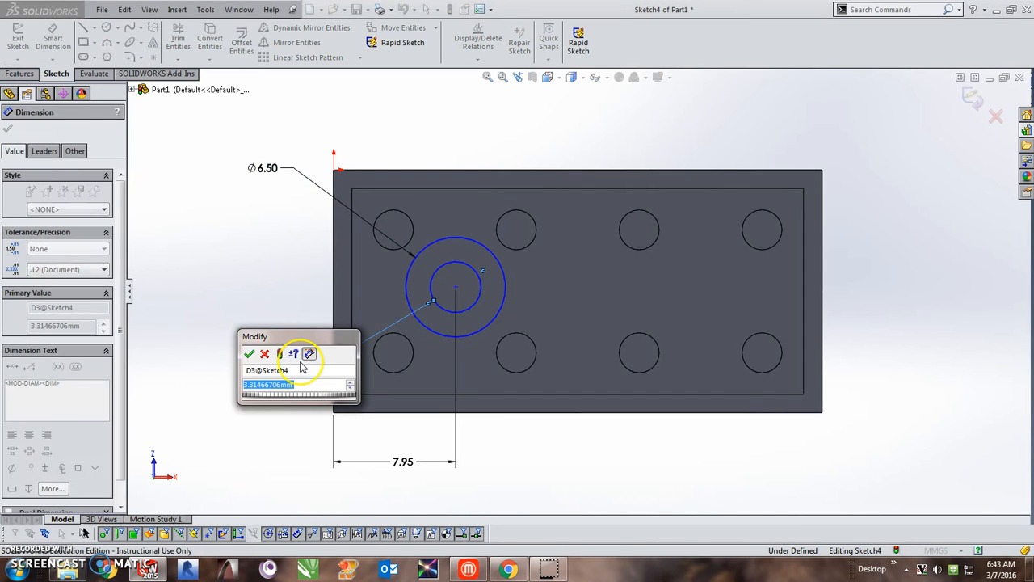
type("4.8")
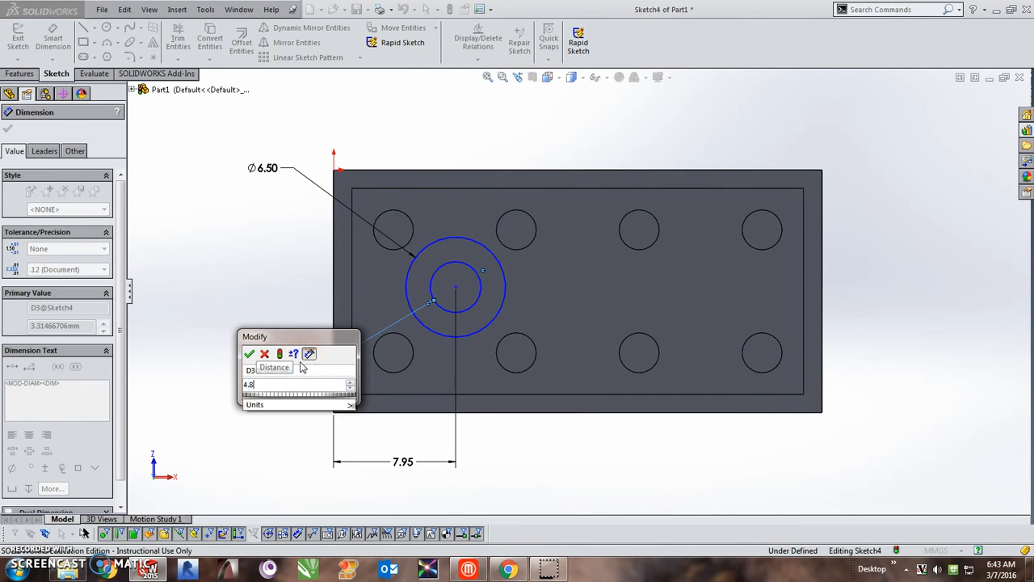
key("Return")
left_click(235, 392)
key("Escape")
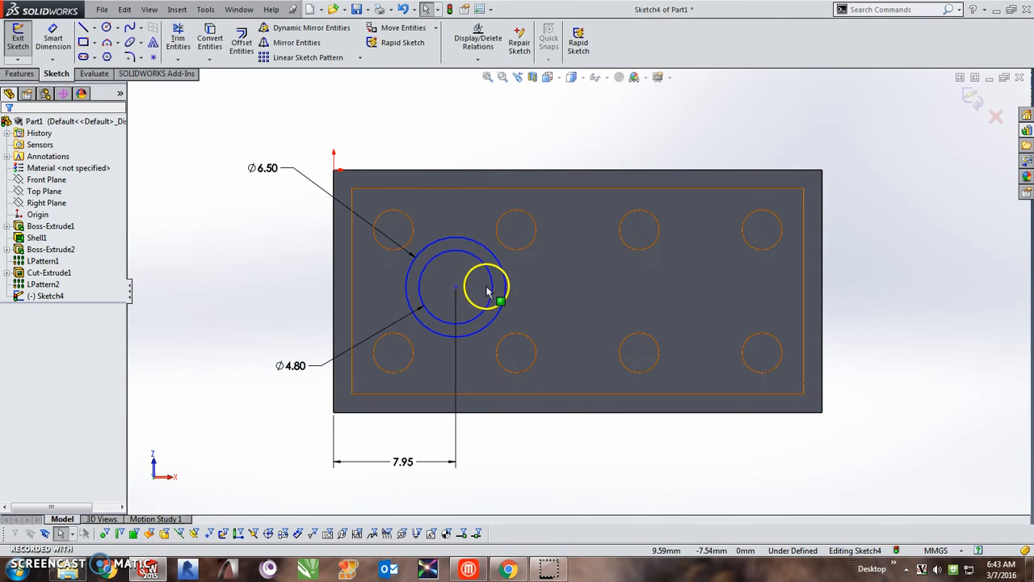
Step: Dimension the circles' centre from the brick's upper long edge as 7.90 mm
left_click(57, 36)
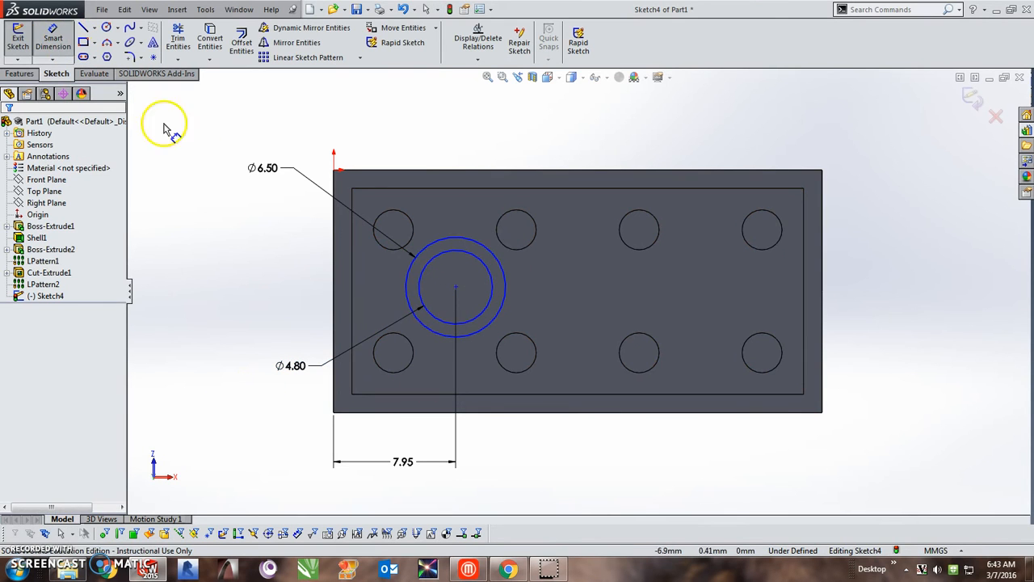
left_click(457, 289)
left_click(446, 170)
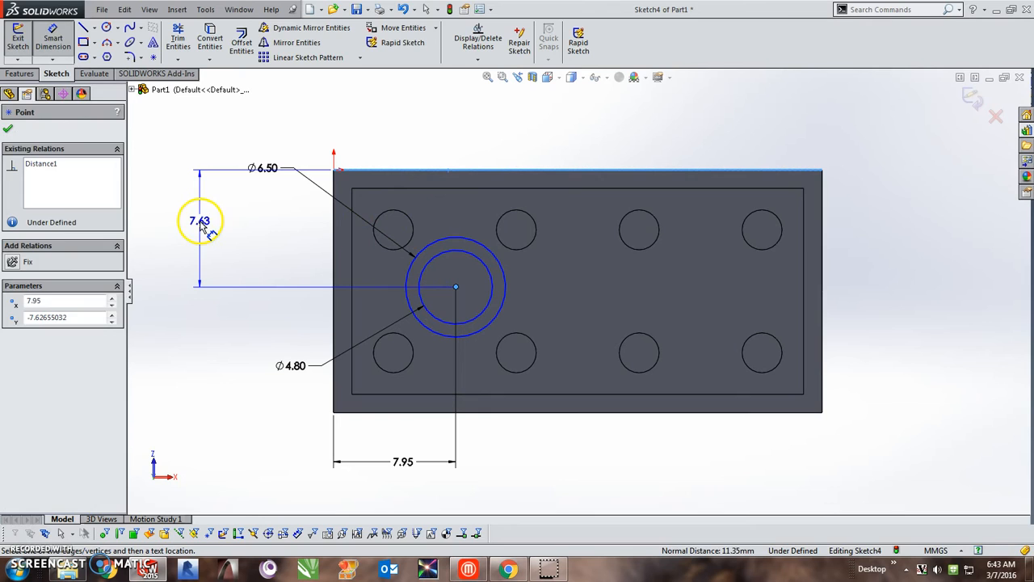
left_click(202, 227)
type("15")
key("Return")
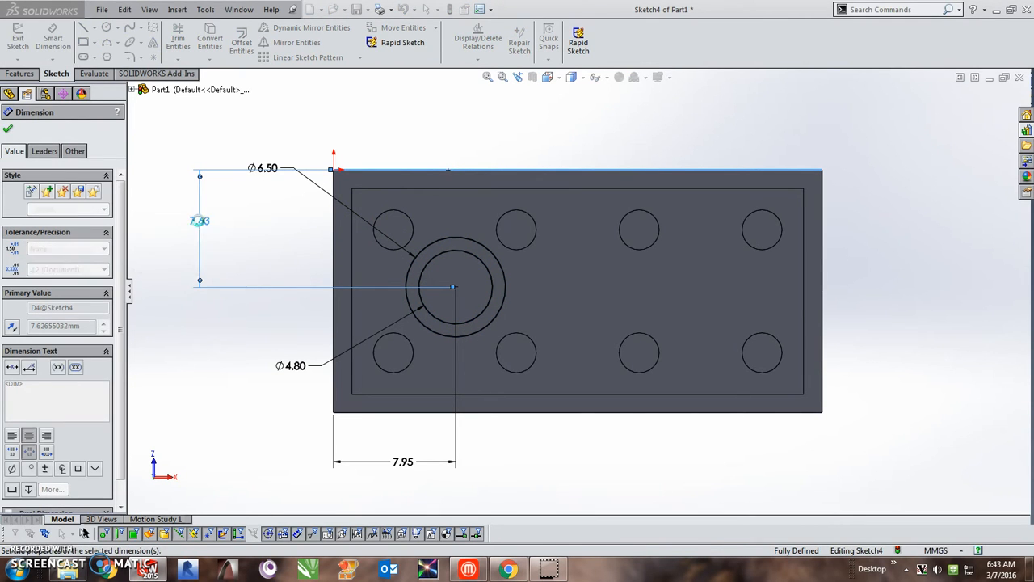
left_click(261, 355)
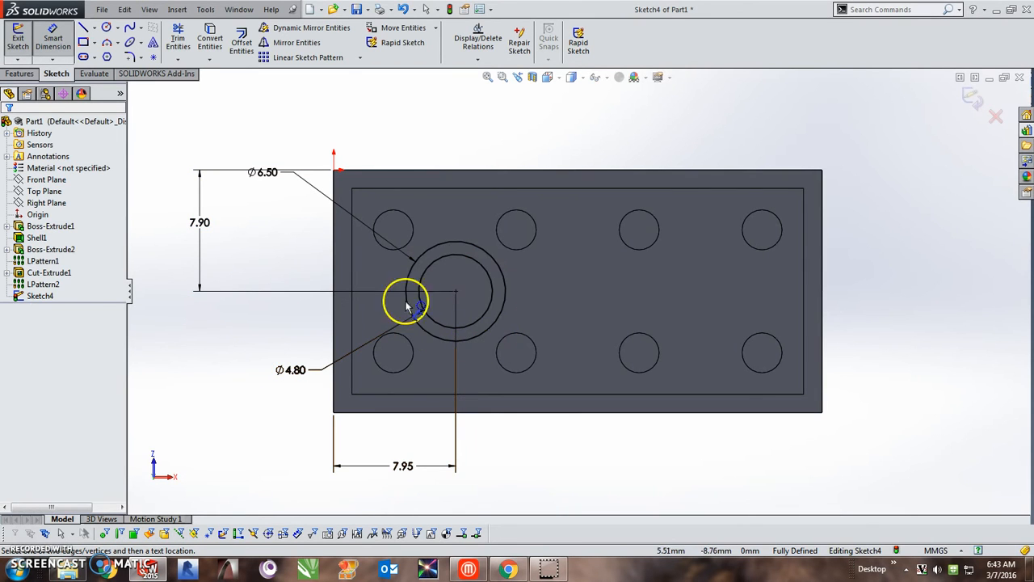
Step: Extrude the ring between the two circles as a boss, Up To Surface, ending at the brick's open rim face
middle_click_drag(526, 416, 506, 324)
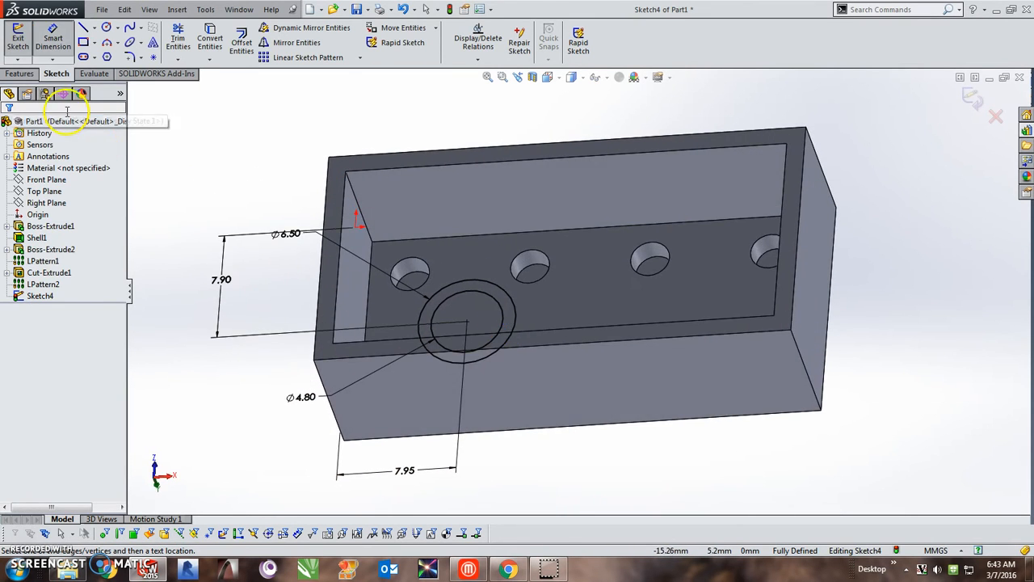
left_click(20, 73)
left_click(24, 44)
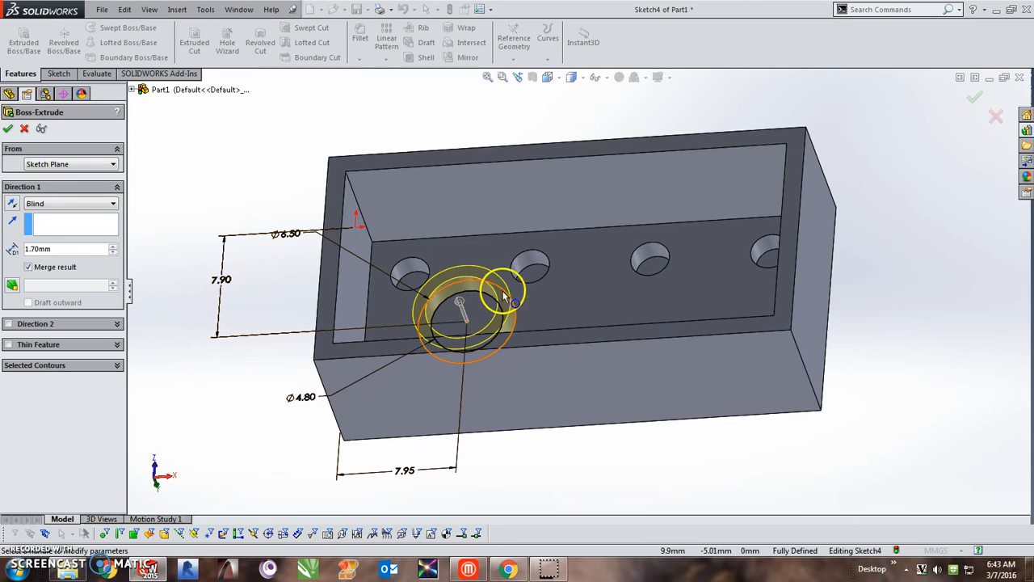
left_click(84, 205)
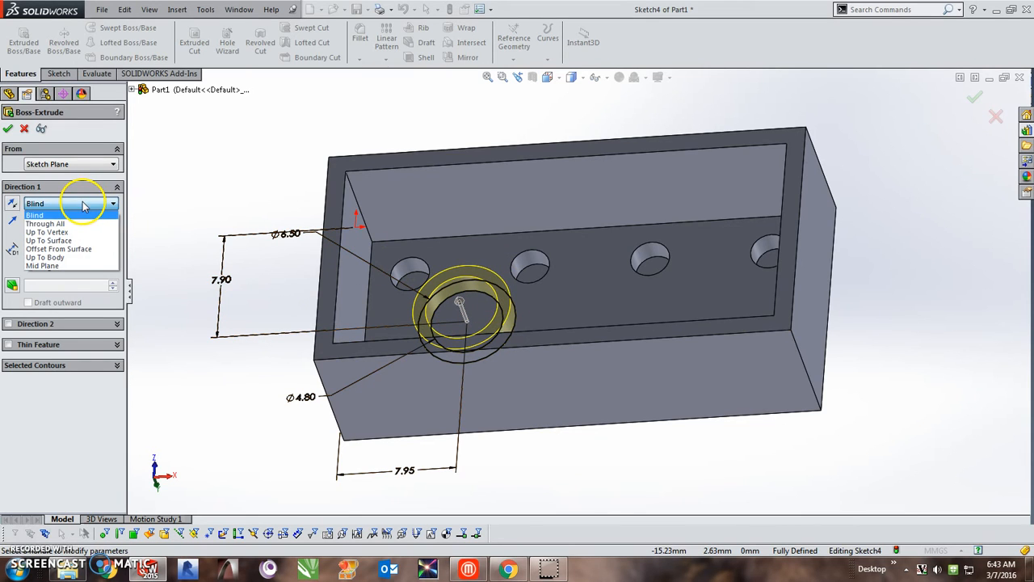
left_click(50, 240)
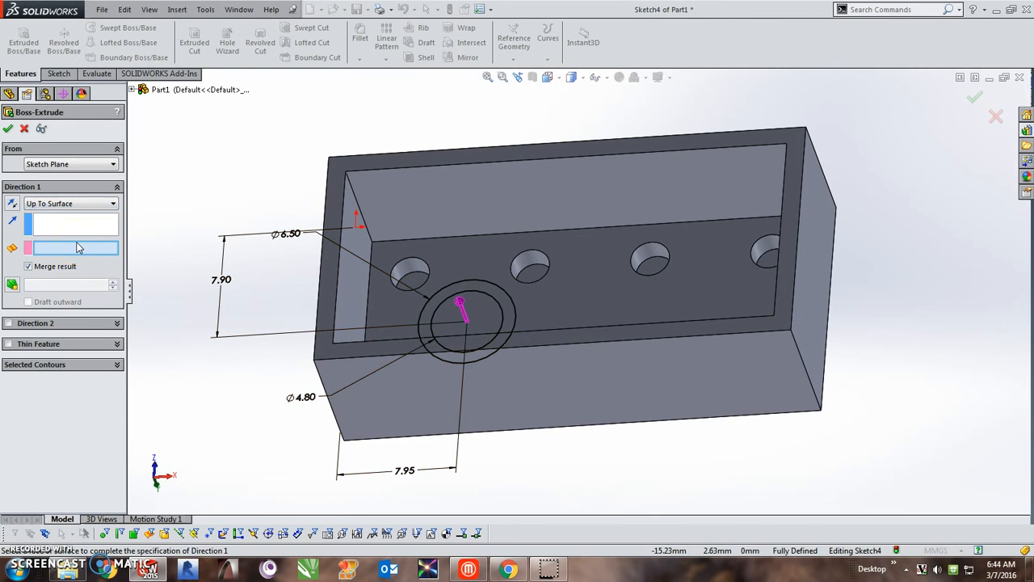
left_click(409, 166)
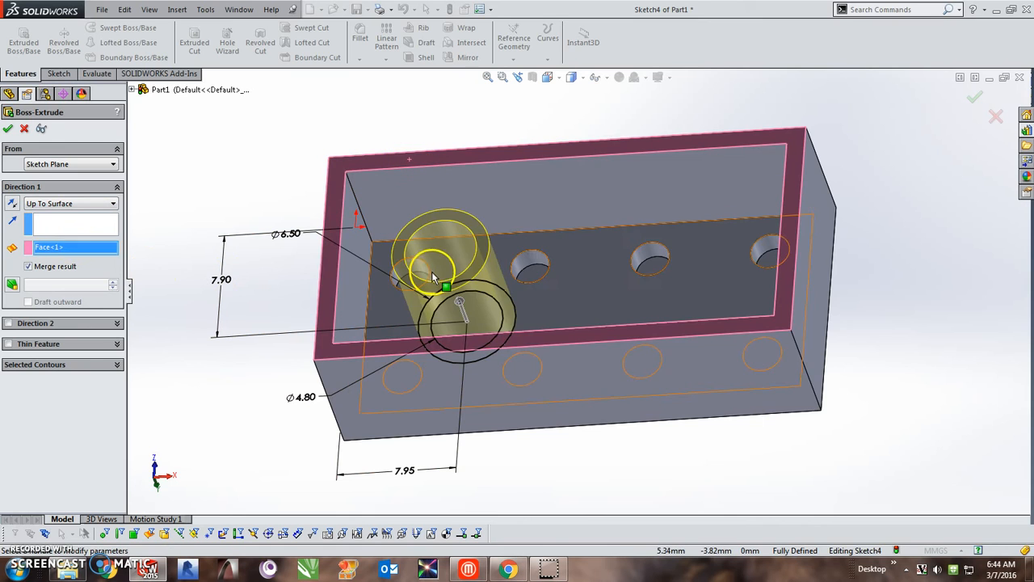
middle_click_drag(542, 411, 542, 349)
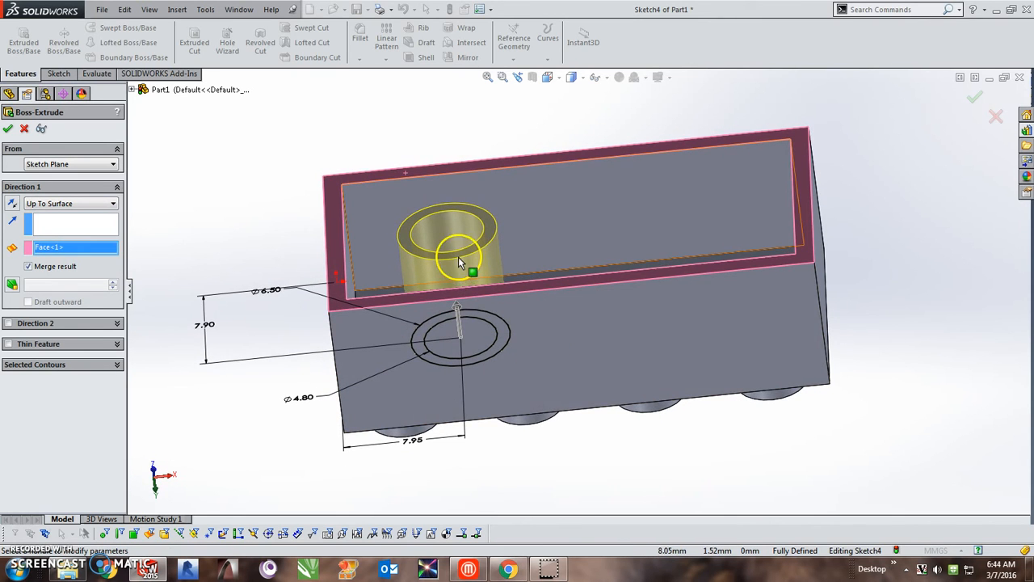
left_click(8, 130)
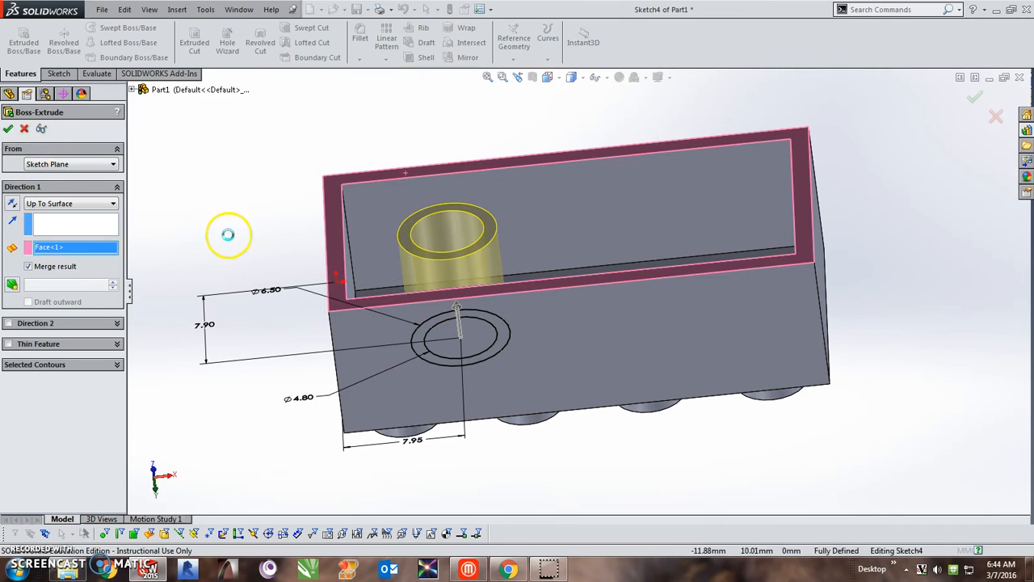
Step: Linearly pattern the hollow tube along the rim's long inner edge with 3 instances at 8 mm spacing
middle_click_drag(286, 215, 291, 319)
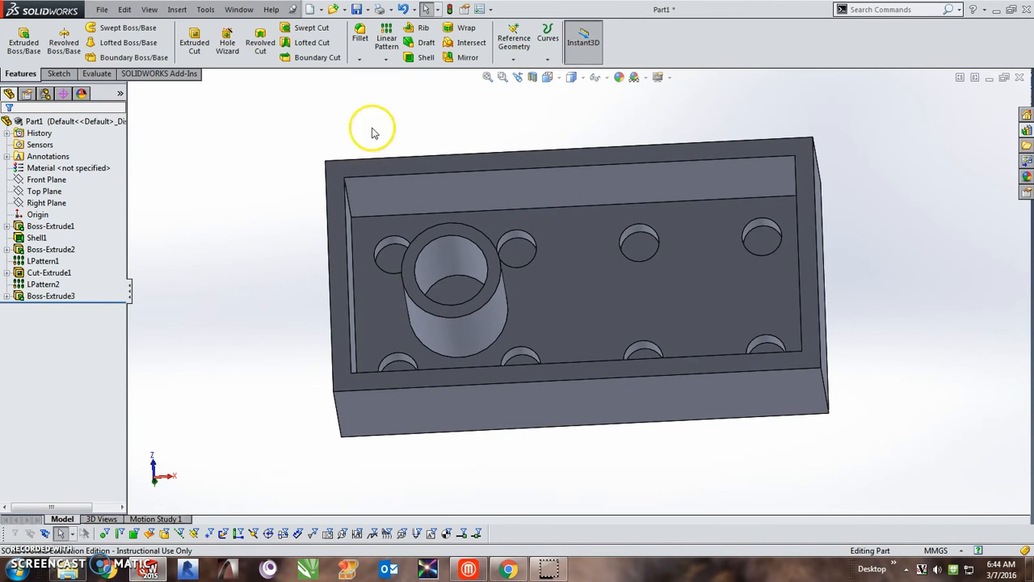
left_click(388, 42)
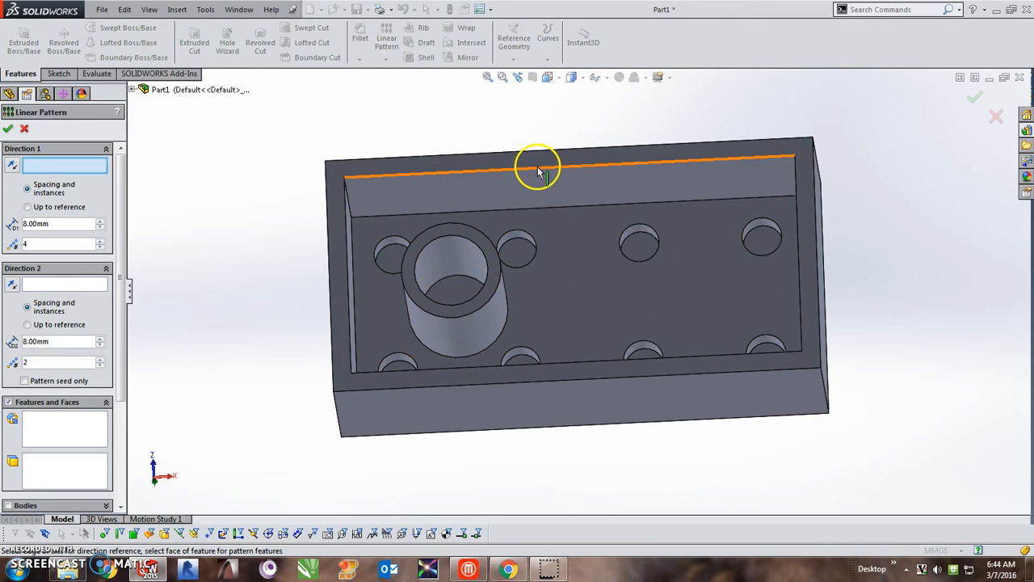
left_click(537, 167)
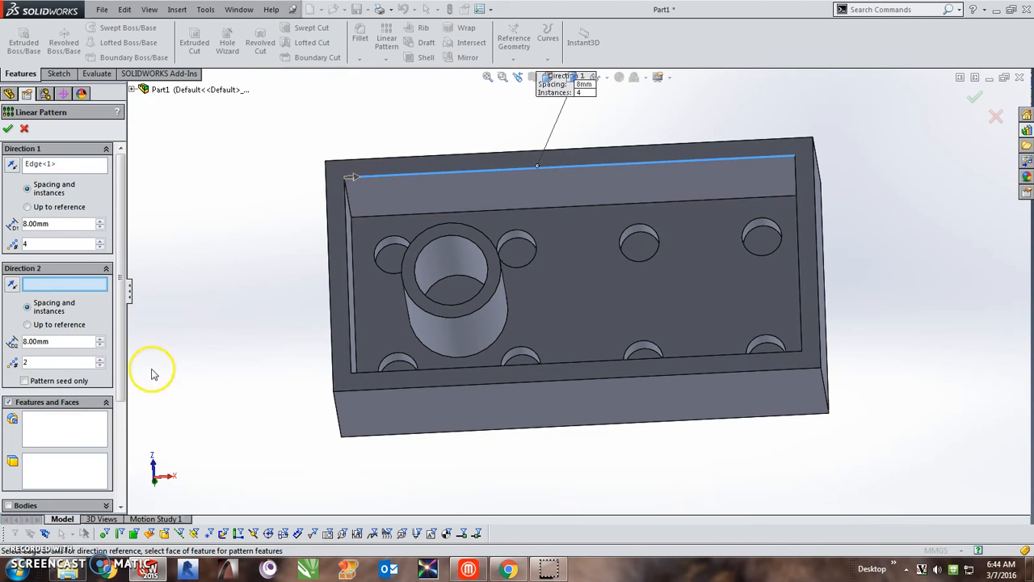
left_click(83, 427)
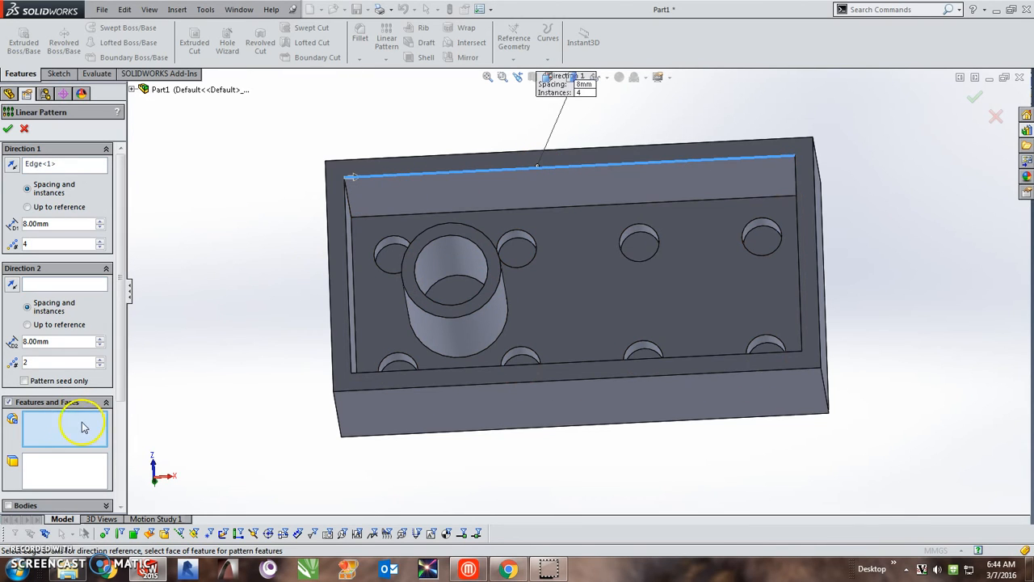
left_click(475, 340)
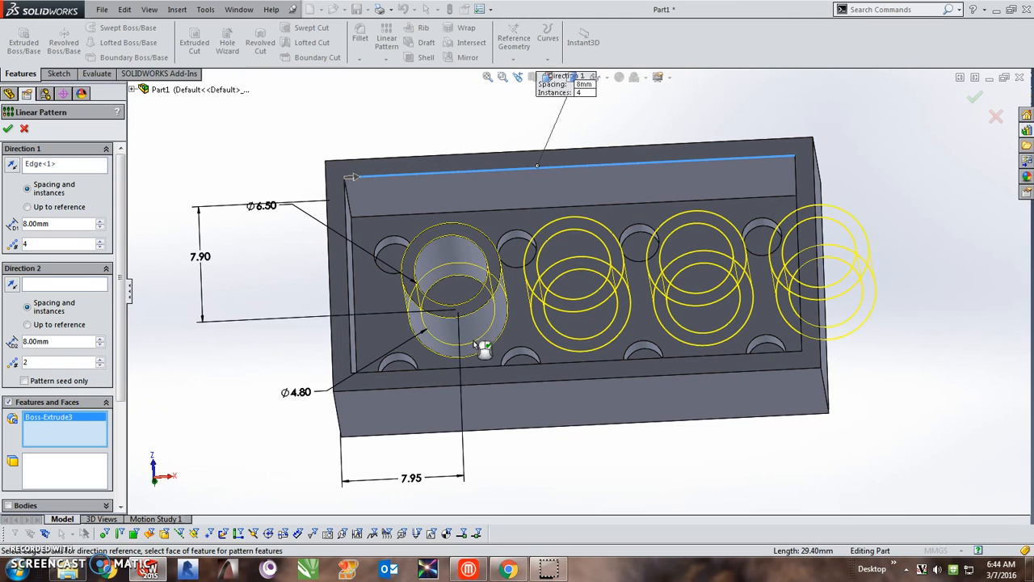
left_click(101, 249)
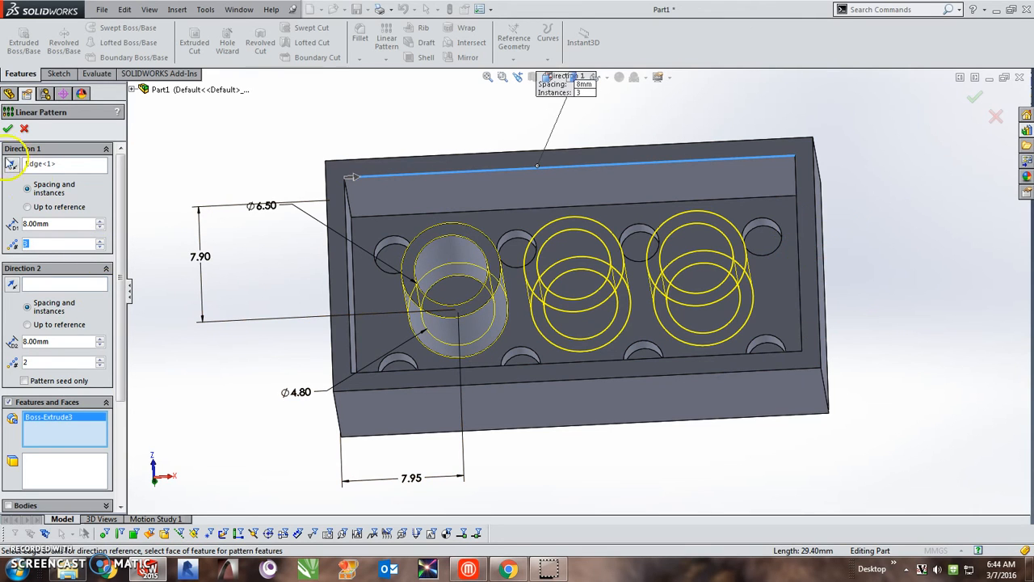
left_click(7, 130)
Step: Save the part in the Documents library under the file name 2x Lego Brick
middle_click_drag(286, 185, 386, 342)
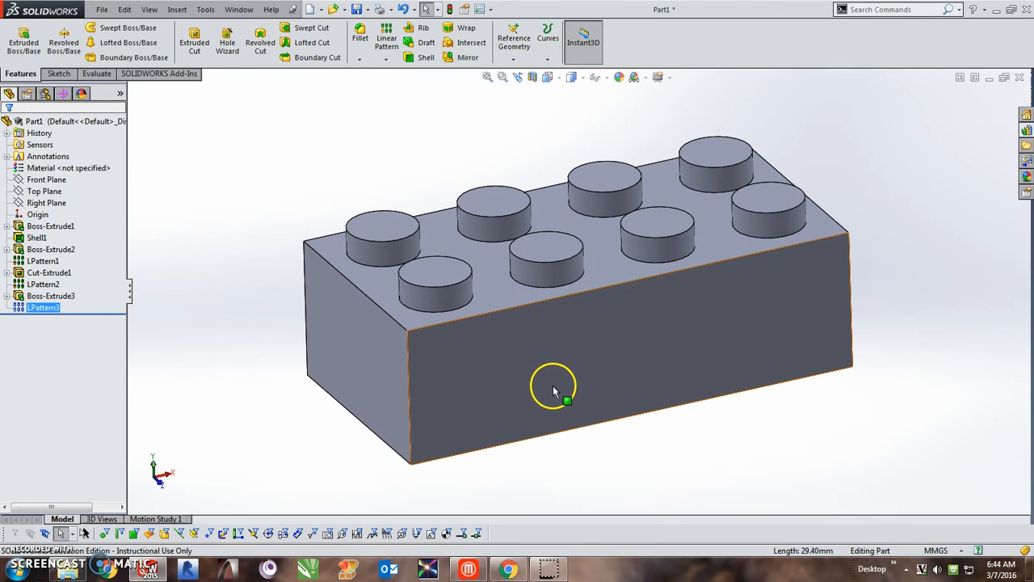
middle_click_drag(553, 391, 527, 425)
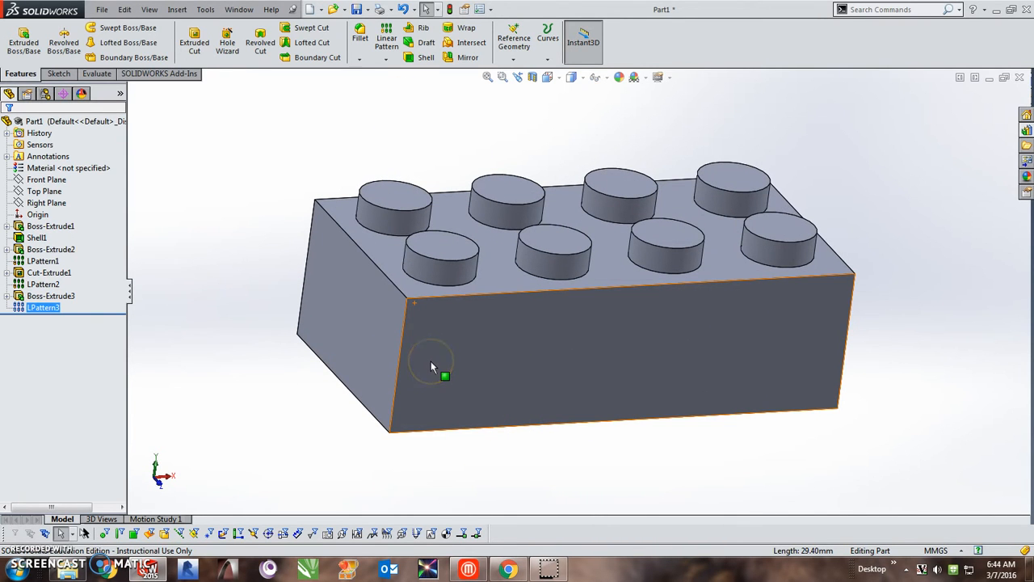
left_click(217, 348)
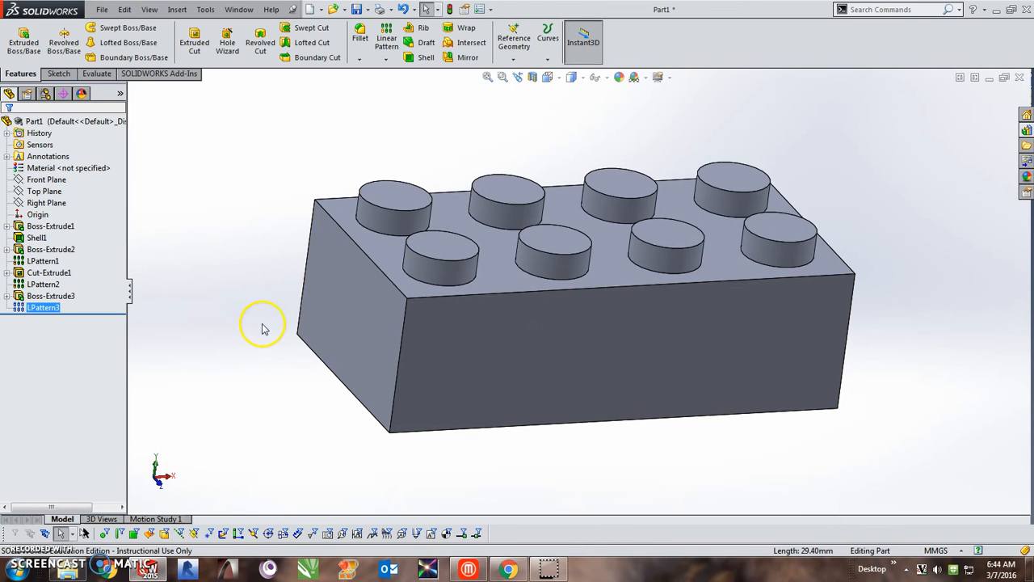
left_click(102, 9)
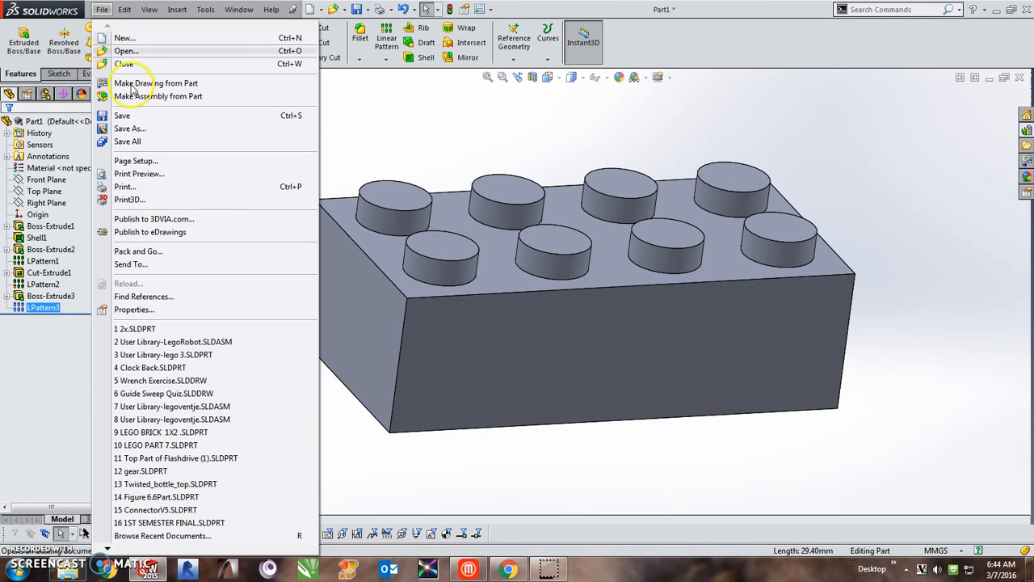
left_click(127, 129)
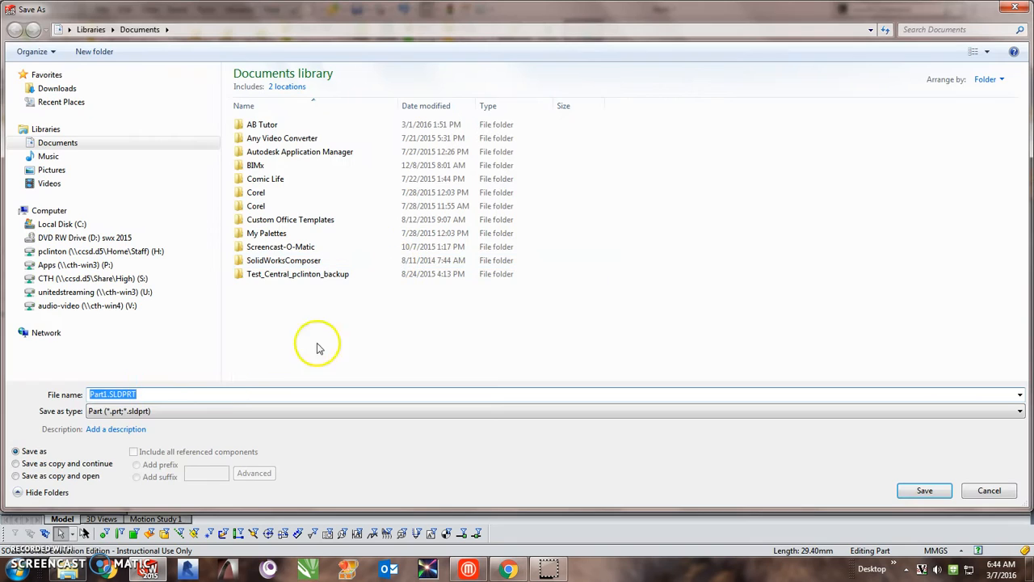
type("2x1")
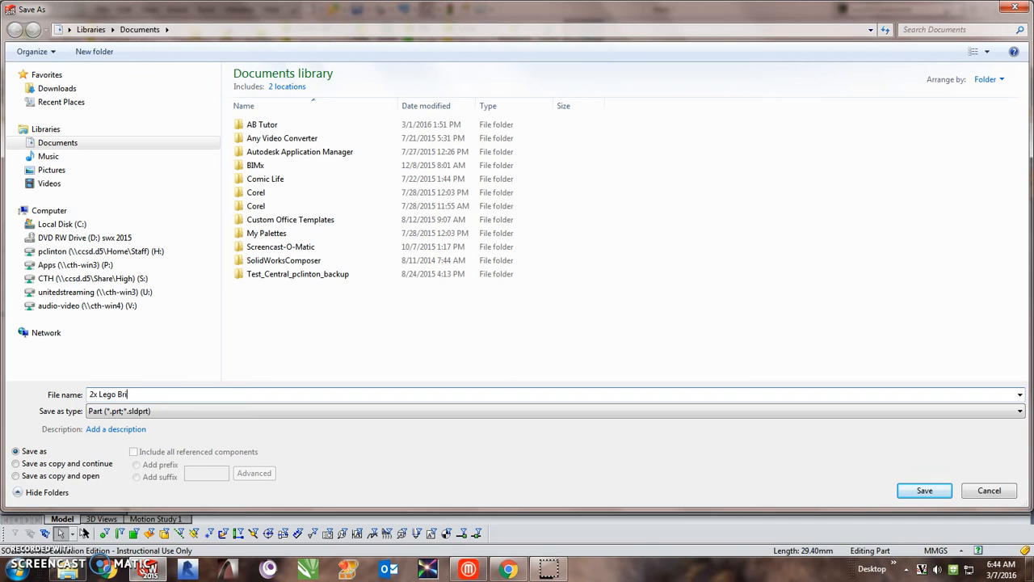
key("Return")
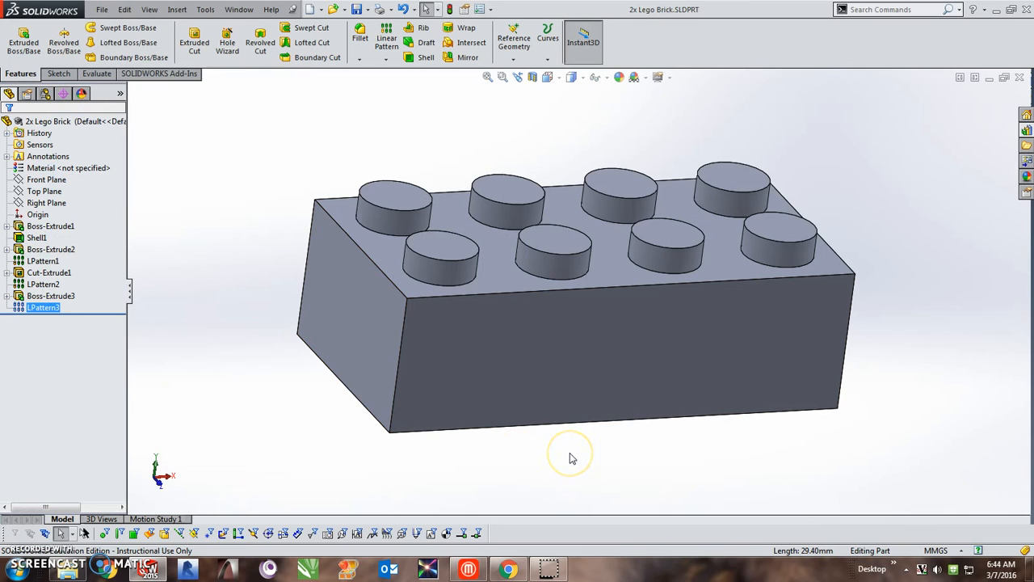
Step: Examine the finished brick's studs, side walls, inner tubes and blind holes from above and below
mouse_move(570, 457)
middle_mouse_down()
mouse_move(563, 397)
mouse_move(554, 450)
middle_mouse_up()
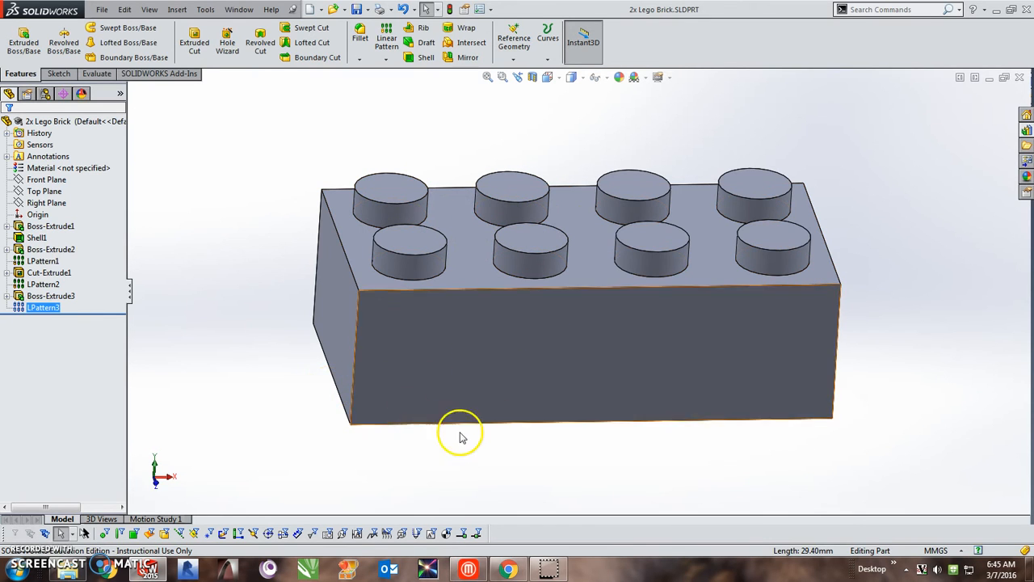
mouse_move(471, 439)
middle_mouse_down()
mouse_move(541, 459)
mouse_move(512, 393)
mouse_move(524, 330)
mouse_move(640, 462)
mouse_move(561, 416)
mouse_move(555, 383)
mouse_move(521, 430)
mouse_move(526, 404)
middle_mouse_up()
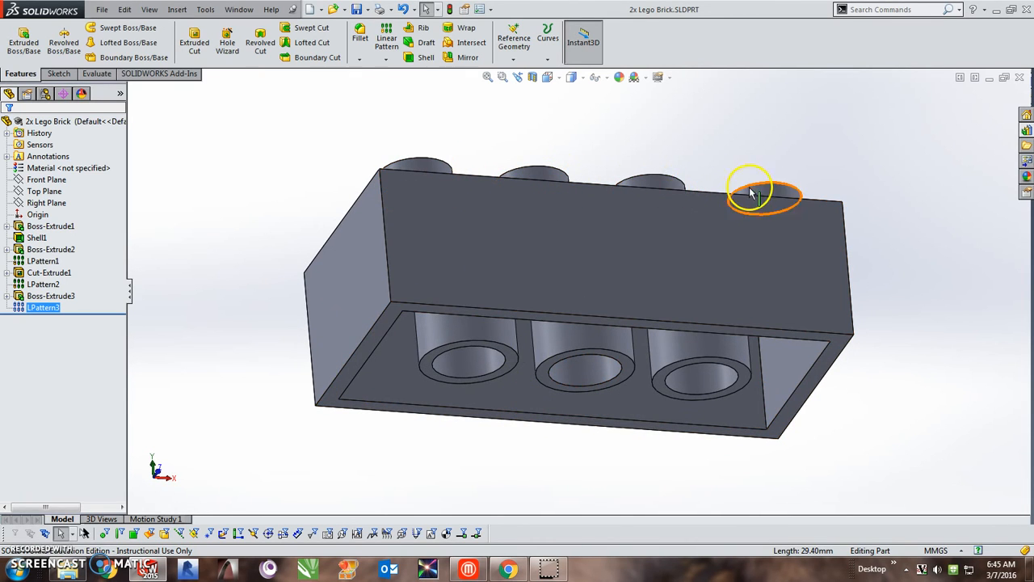
middle_click_drag(540, 179, 520, 353)
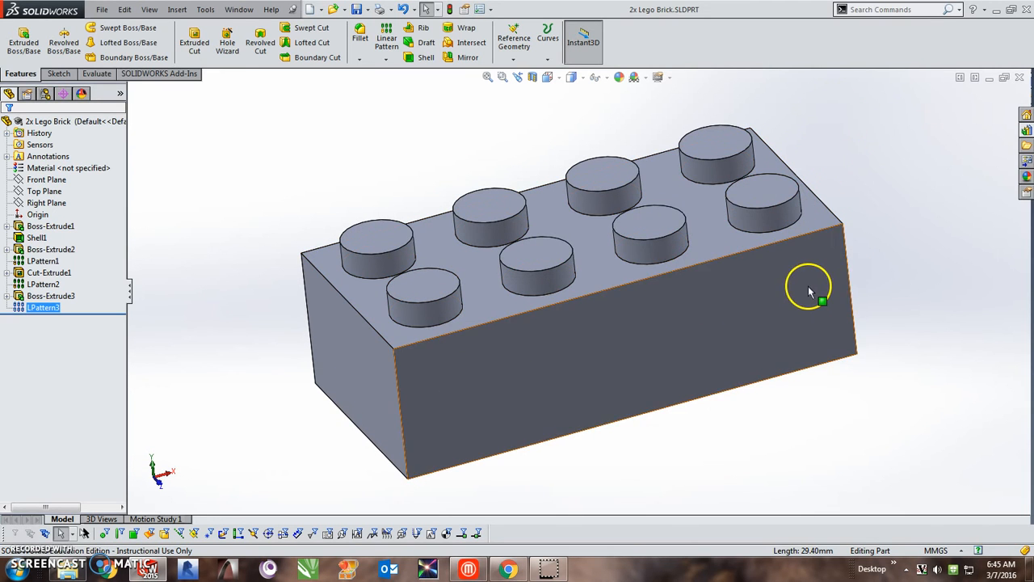
middle_click_drag(909, 324, 850, 181)
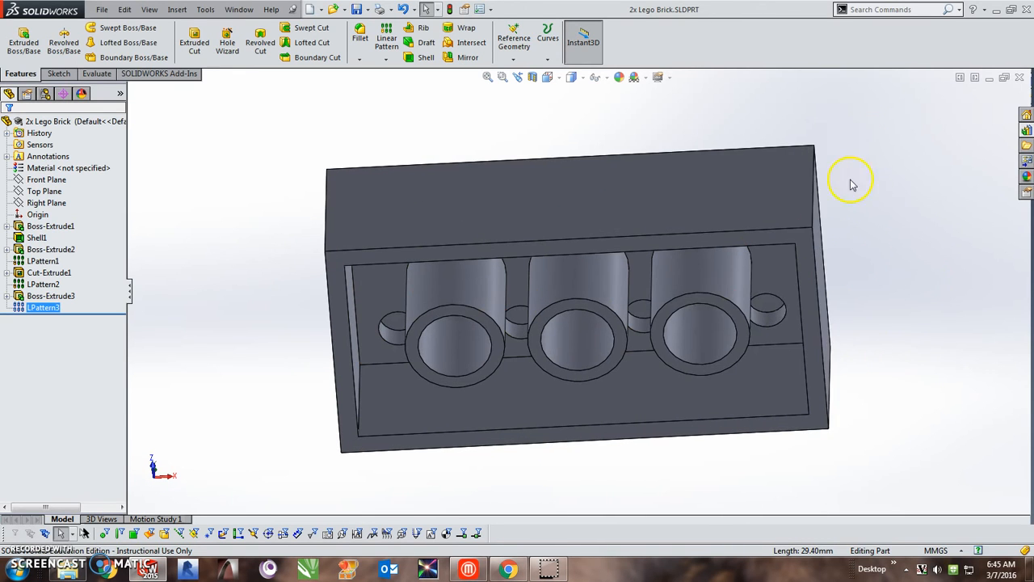
middle_click_drag(674, 351, 774, 257)
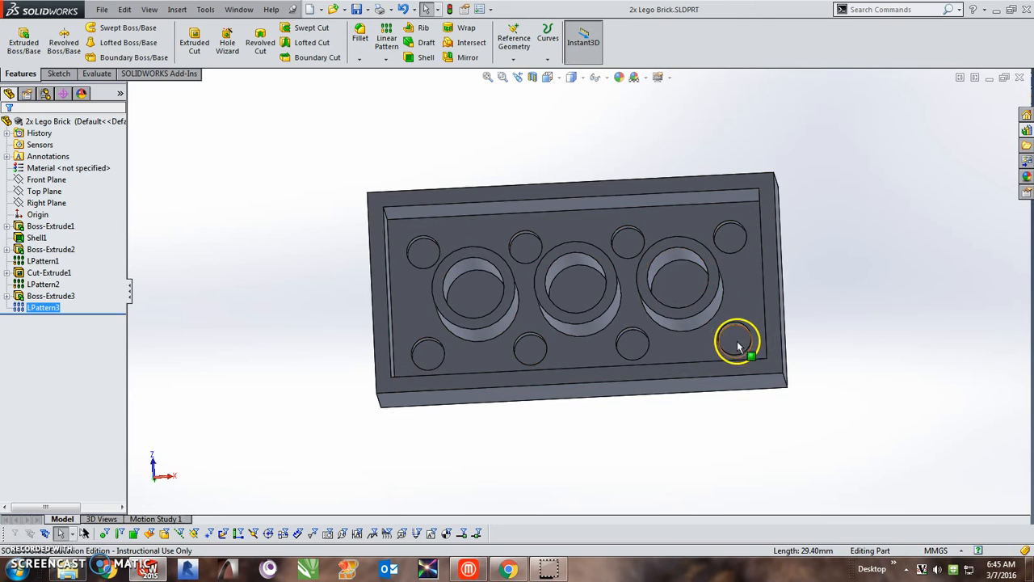
middle_click_drag(734, 332, 617, 364)
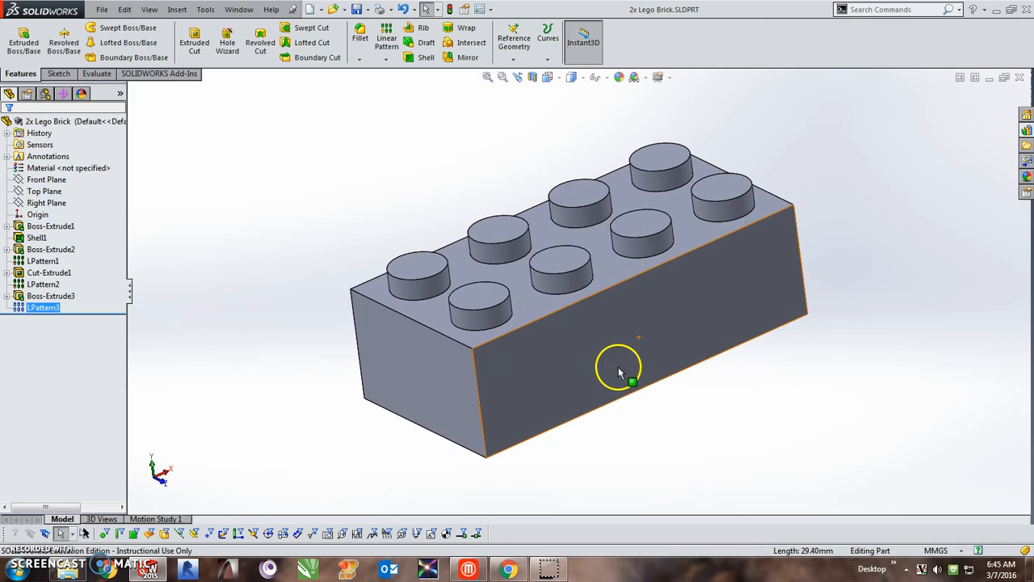
Step: Open the Modify Configurations table for the base block's sketch together with the stud, blind hole and tube linear patterns
left_click(7, 227)
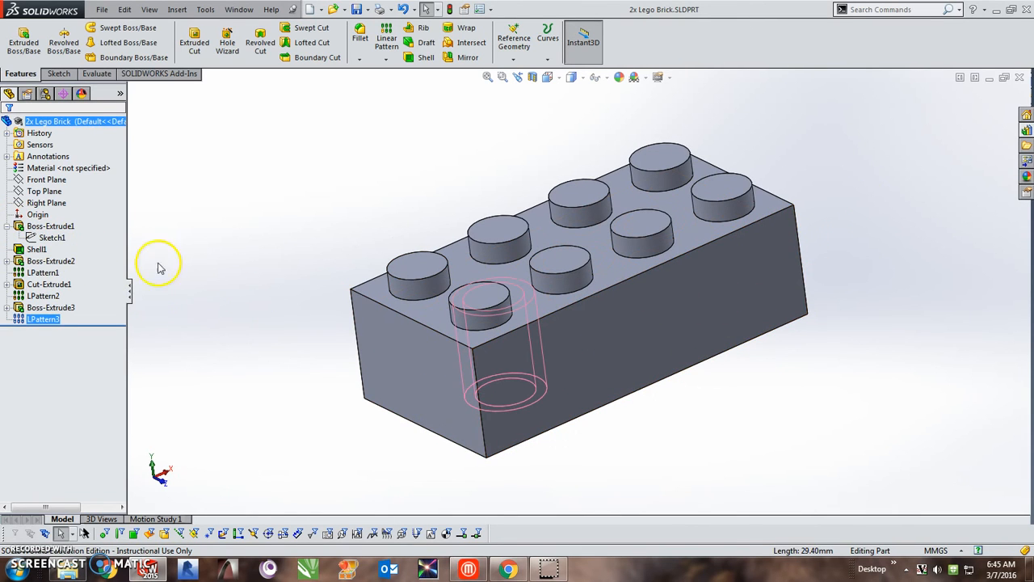
left_click(53, 238)
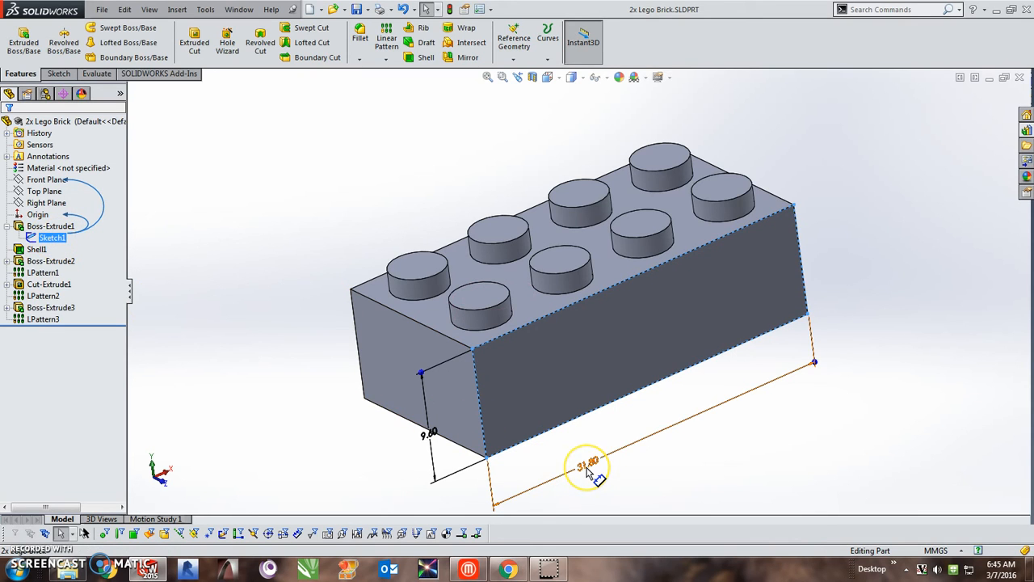
left_click(346, 352)
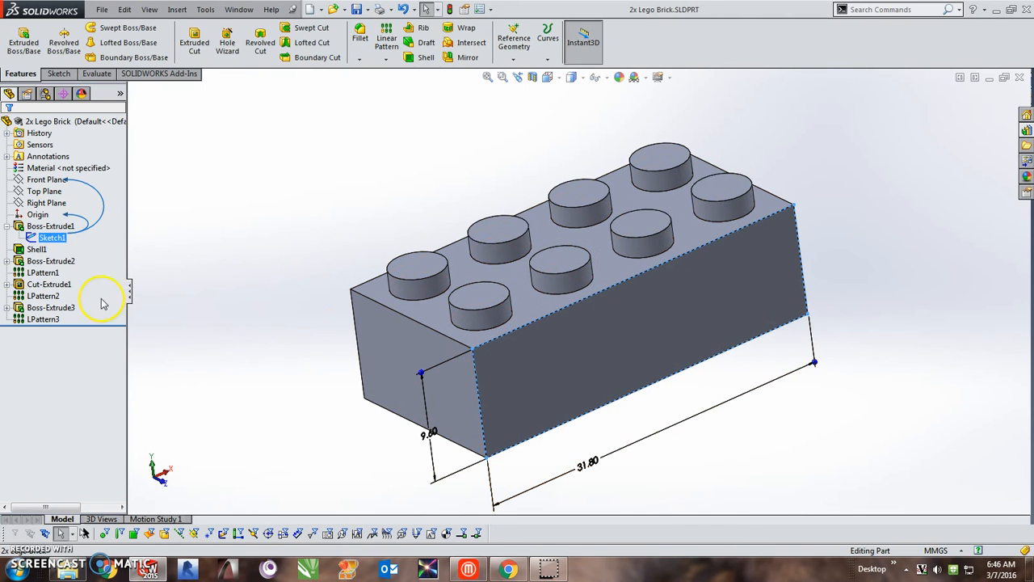
mouse_move(376, 413)
middle_mouse_down()
mouse_move(342, 344)
mouse_move(362, 416)
mouse_move(368, 408)
middle_mouse_up()
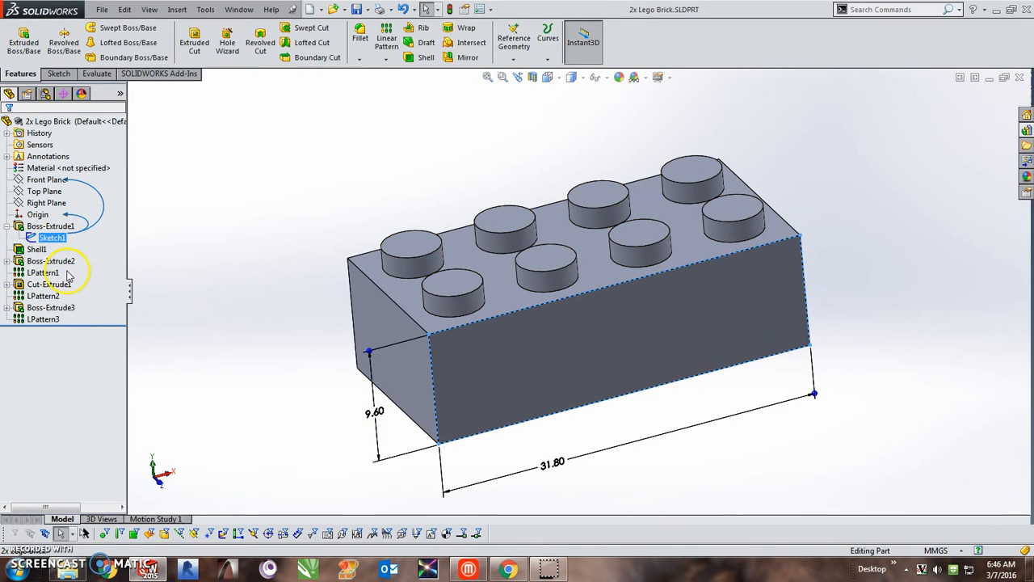
left_click(44, 274, "ctrl")
left_click(44, 295, "ctrl")
left_click(46, 320, "ctrl")
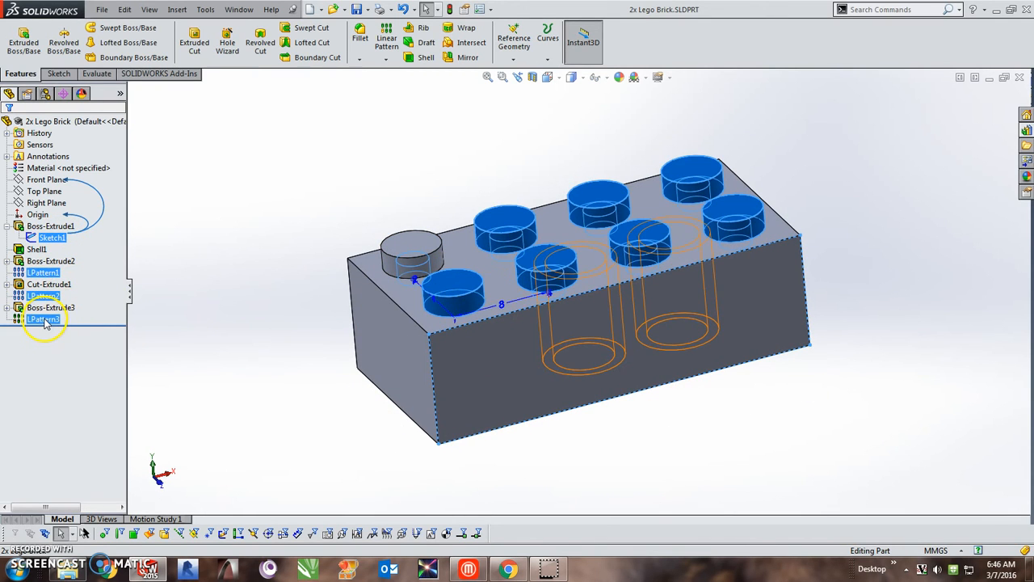
right_click(61, 240)
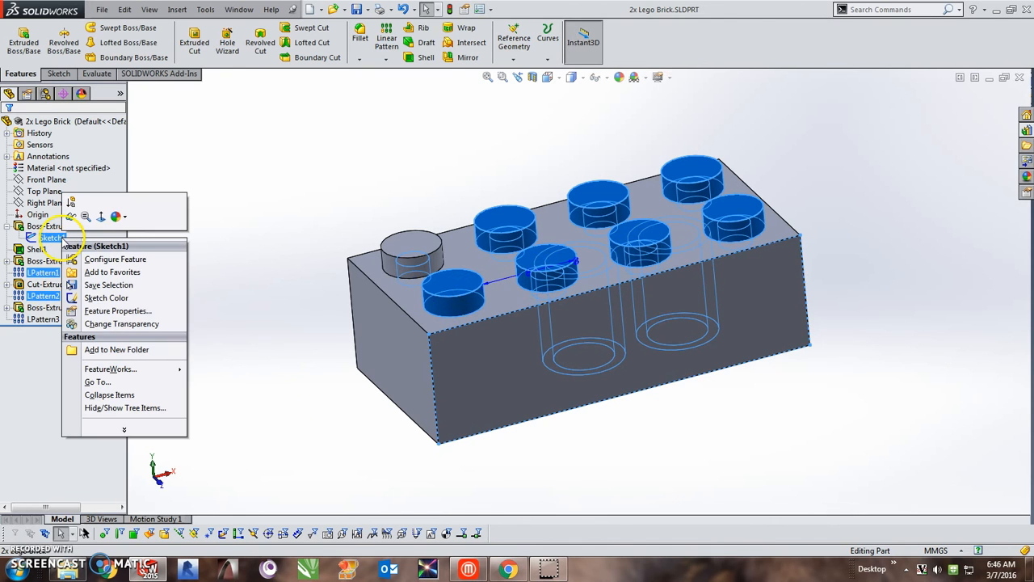
left_click(110, 261)
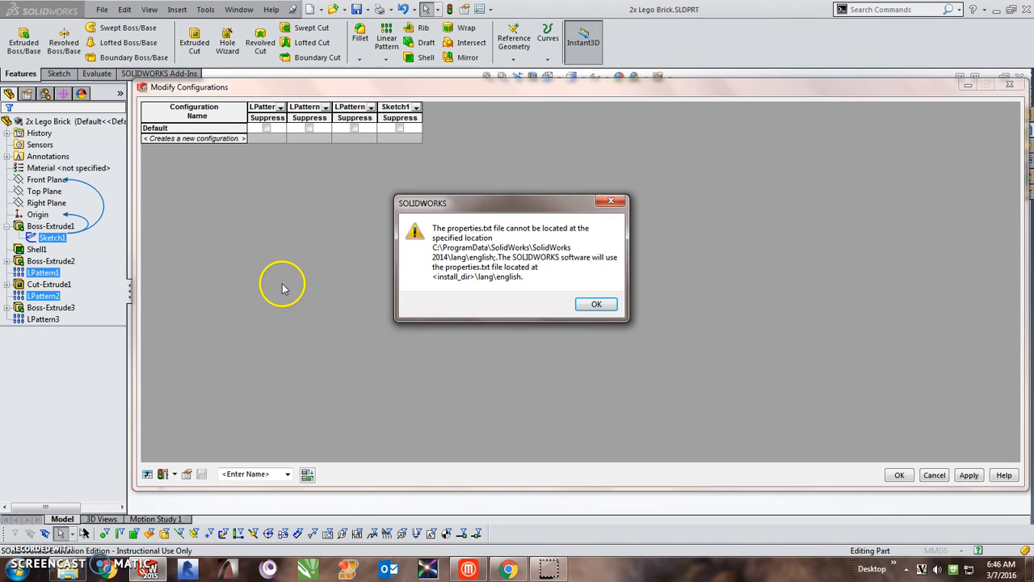
left_click(597, 305)
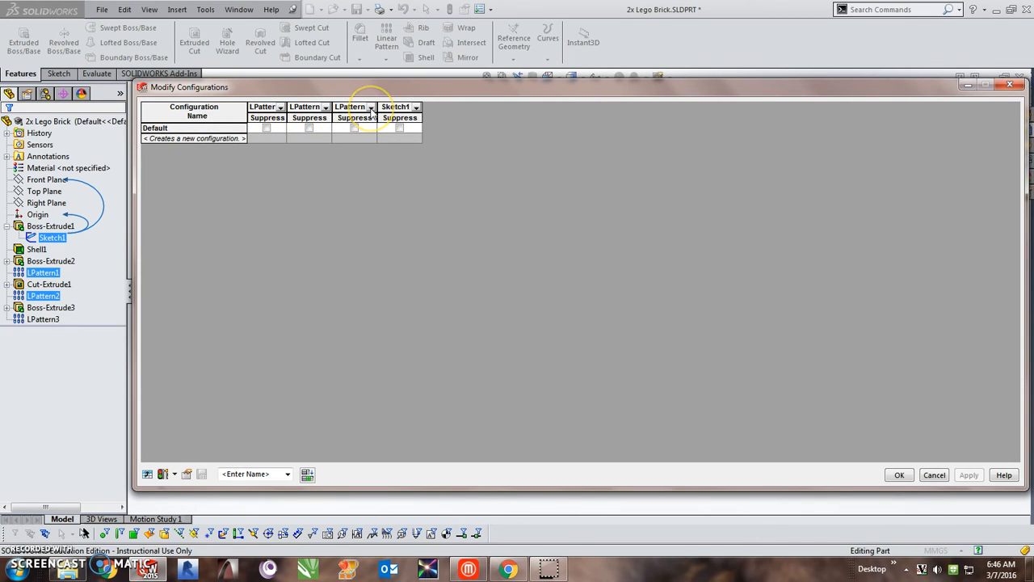
Step: Add the parameters D1, D2, D3 and D4 of LPattern1 to the configuration table
left_click(281, 109)
left_click(292, 117)
left_click(292, 126)
left_click(292, 135)
left_click(292, 144)
left_click(301, 179)
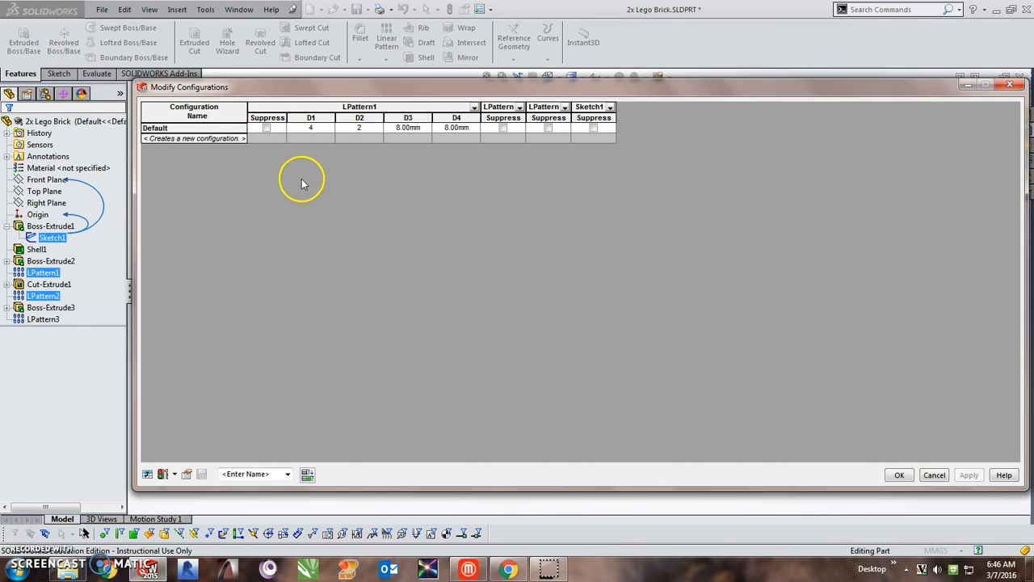
Step: Add the parameters D1, D2, D3 and D4 of LPattern2 to the configuration table
left_click(519, 108)
left_click(534, 118)
left_click(535, 127)
left_click(537, 136)
left_click(545, 143)
left_click(561, 194)
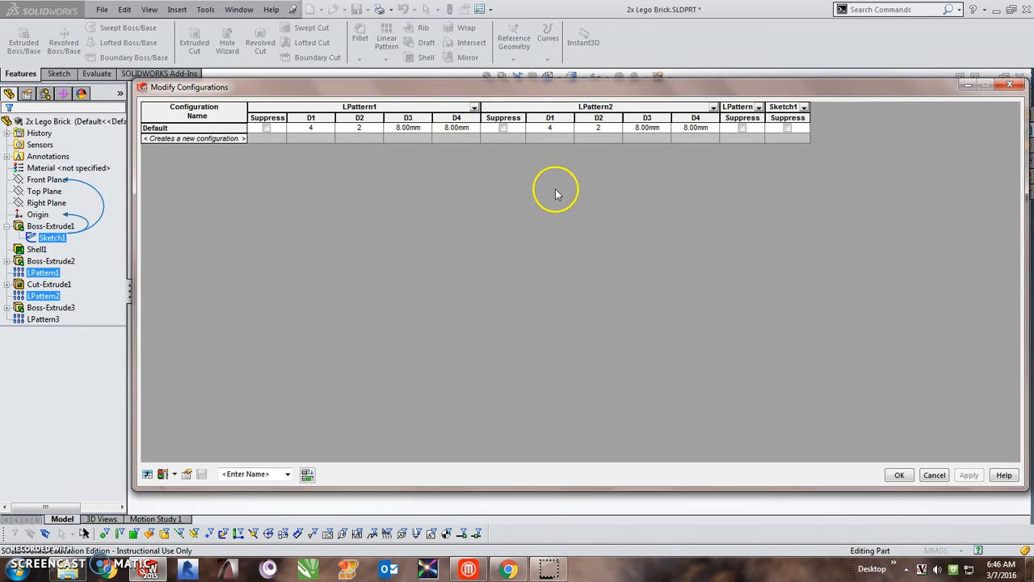
Step: Add D1 and D3 of LPattern3 and D1 and D2 of Sketch1 to the configuration table
left_click(759, 108)
left_click(770, 118)
left_click(771, 127)
left_click(774, 191)
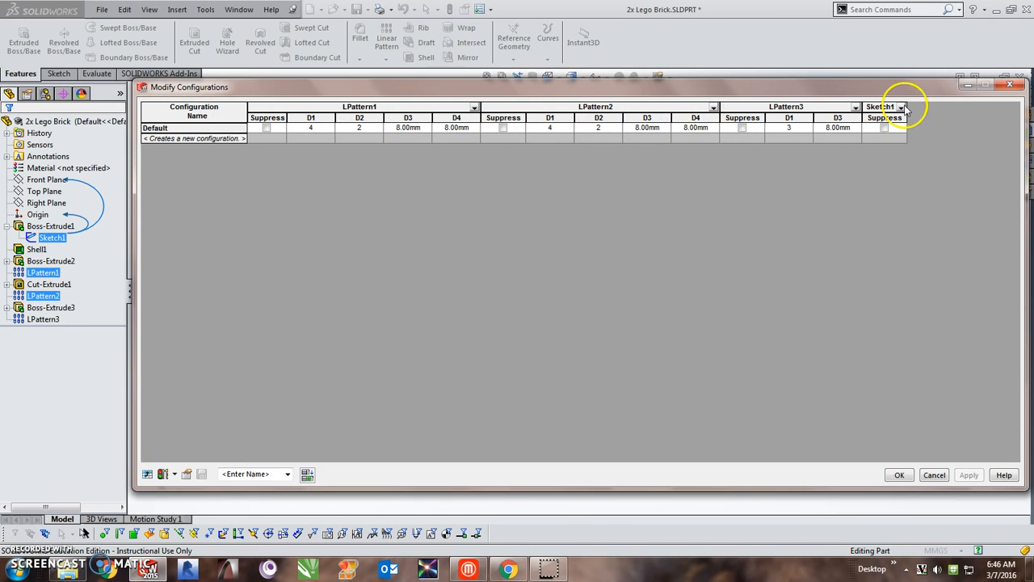
left_click(902, 108)
left_click(913, 118)
left_click(912, 127)
left_click(779, 192)
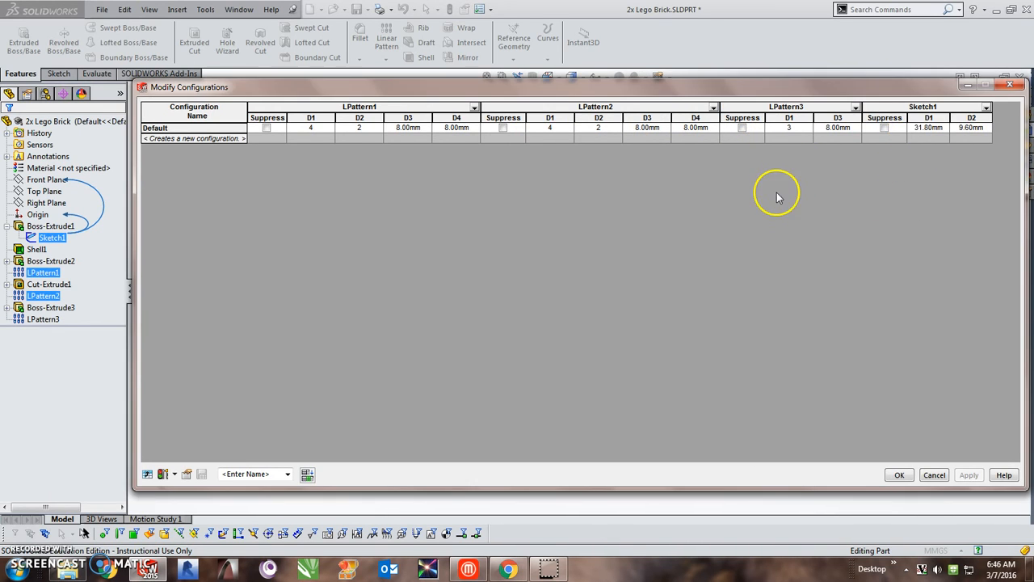
Step: Create a new configuration named 2x6 in the table
left_click_drag(882, 87, 838, 69)
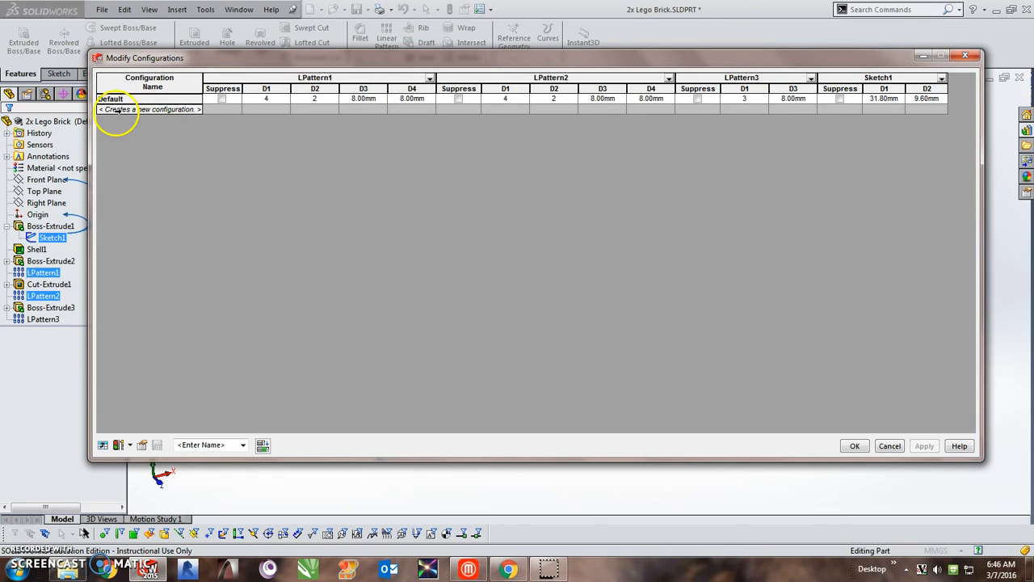
left_click(121, 111)
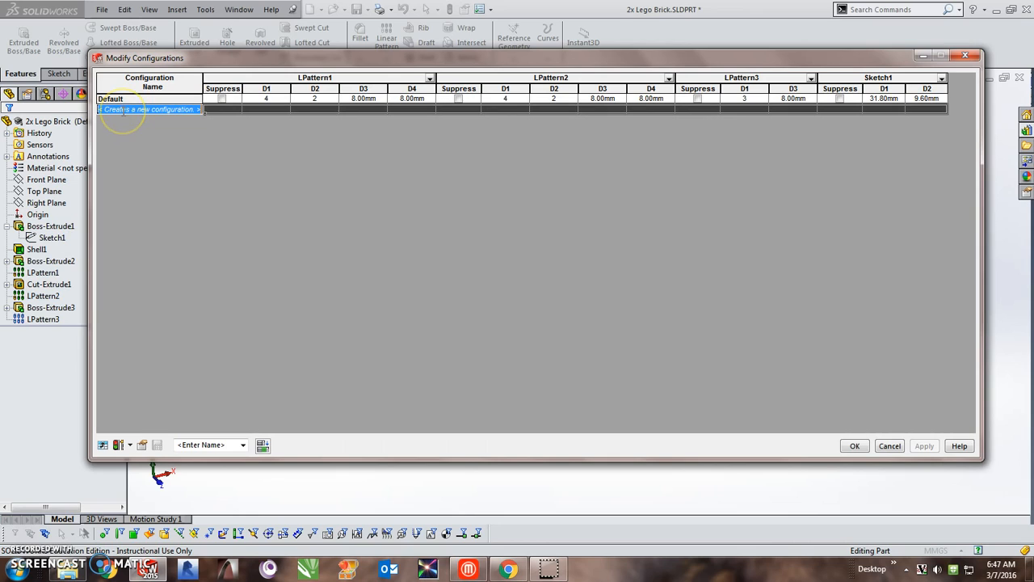
type("2x6")
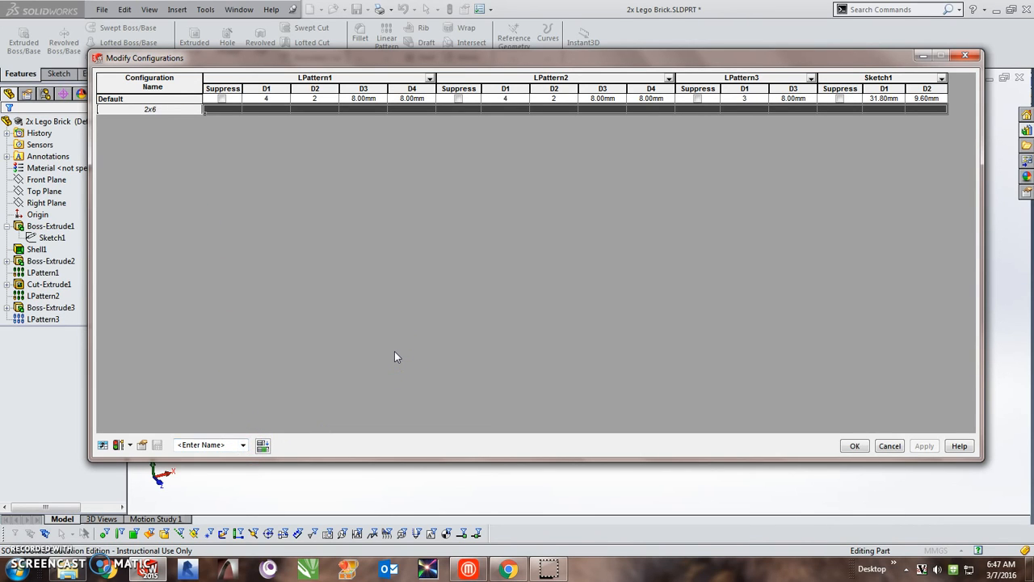
key("Return")
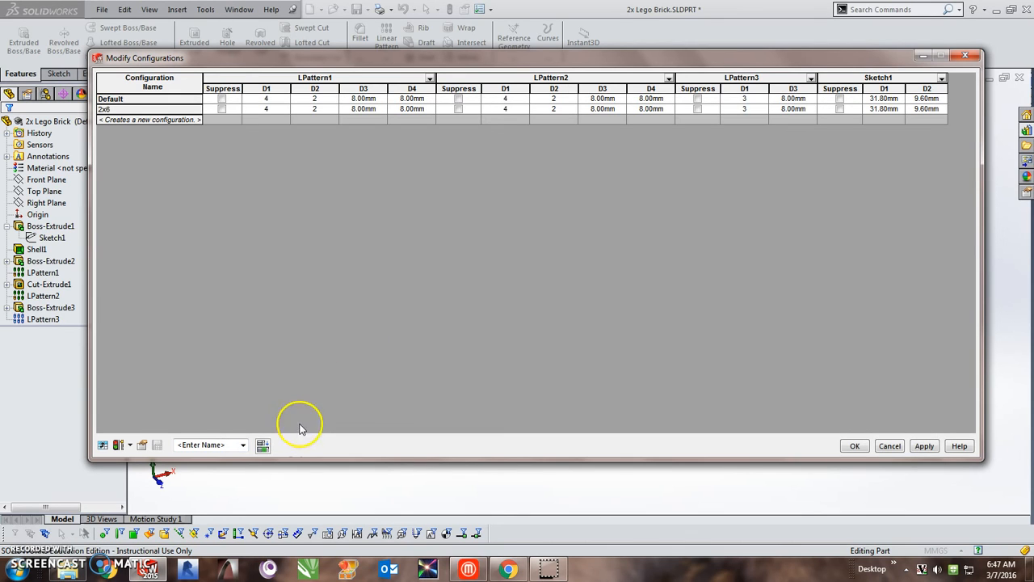
Step: Save the table view under the name 2x Lego Brick and apply the configuration changes
left_click(226, 444)
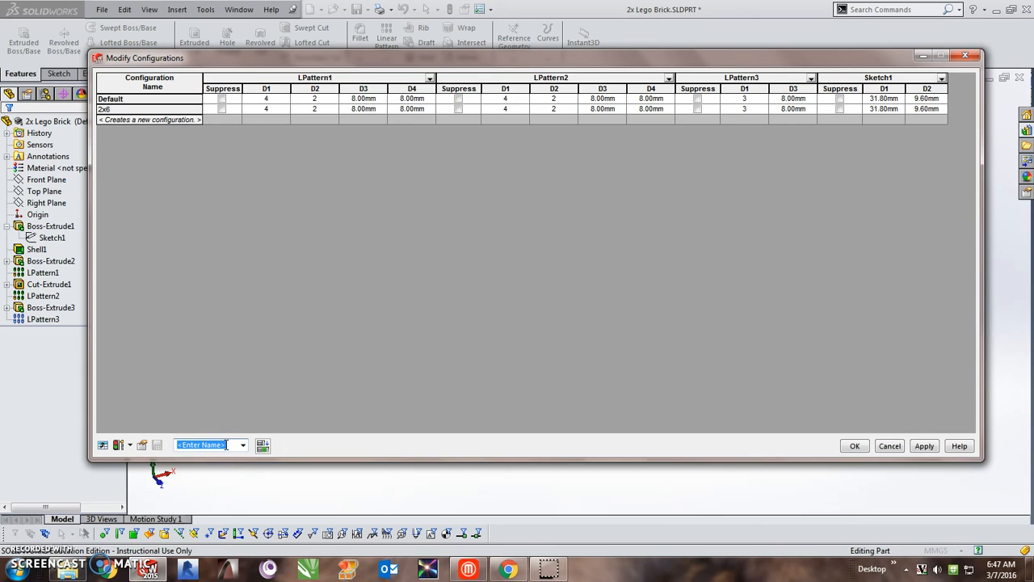
type("2x Lego Brick")
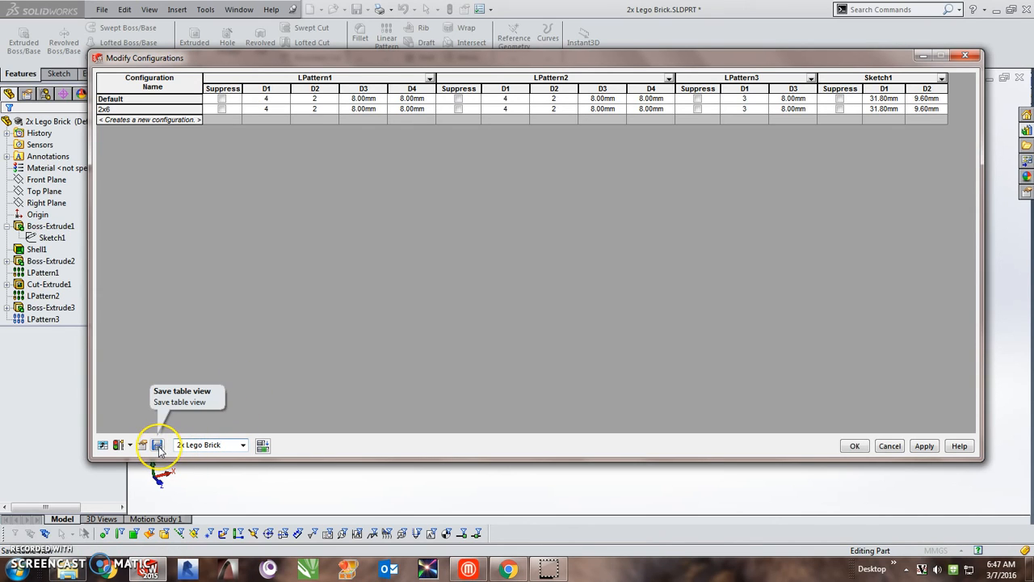
left_click(157, 445)
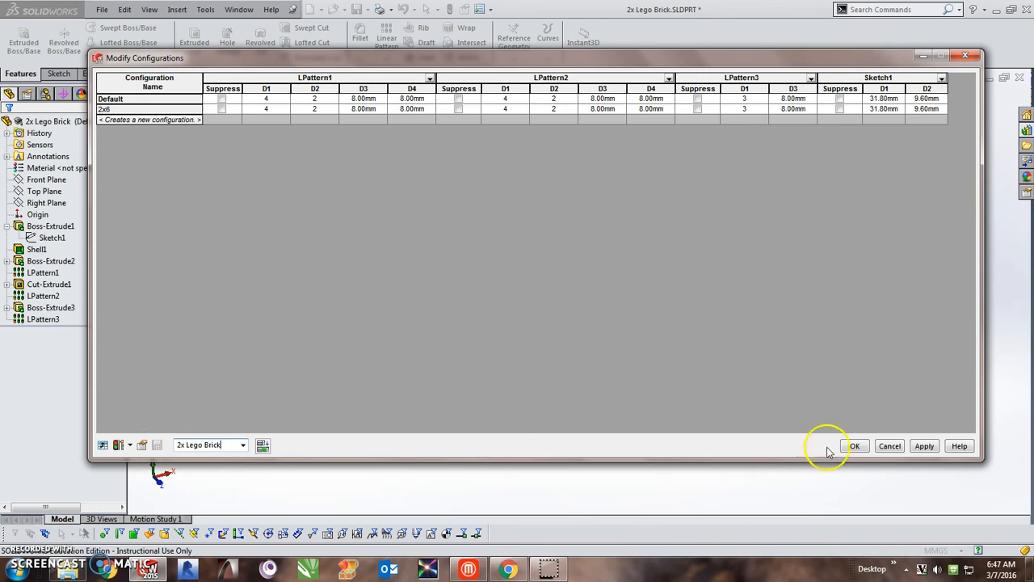
left_click(932, 451)
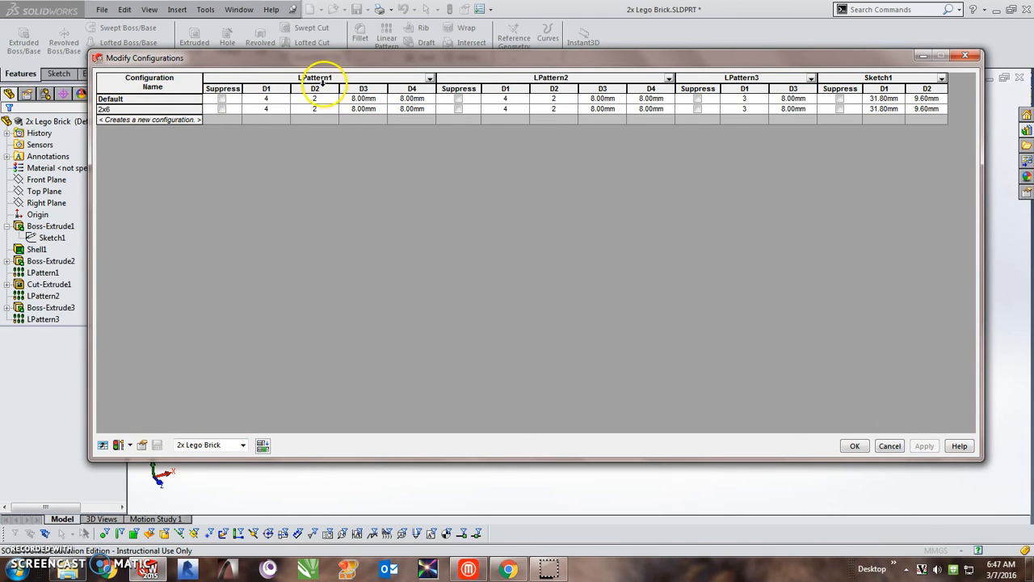
Step: For the 2x6 configuration, set D1 of LPattern1 and LPattern2 to 6 and D1 of LPattern3 to 5
left_click_drag(329, 65, 367, 75)
left_click(50, 273)
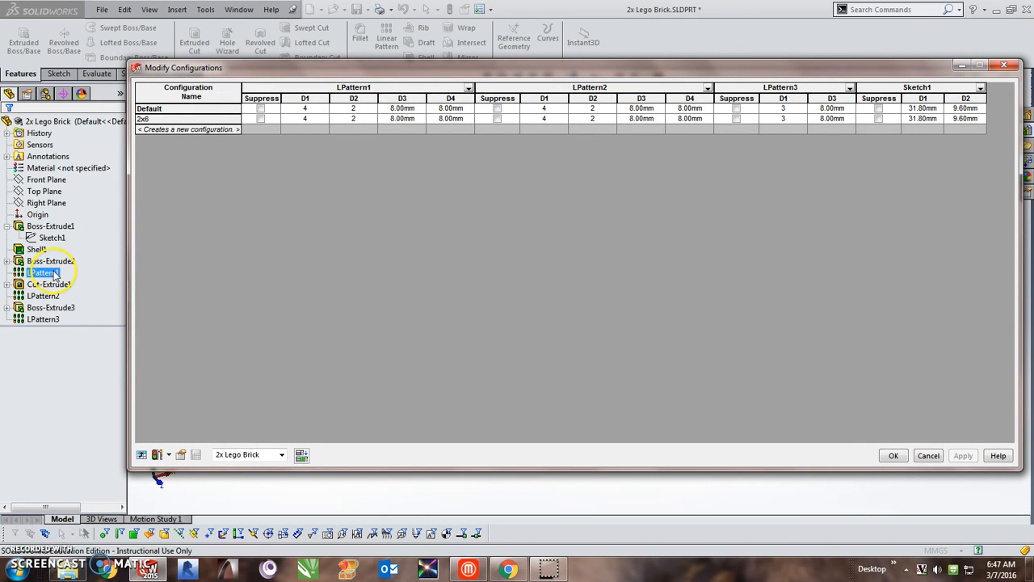
left_click(305, 119)
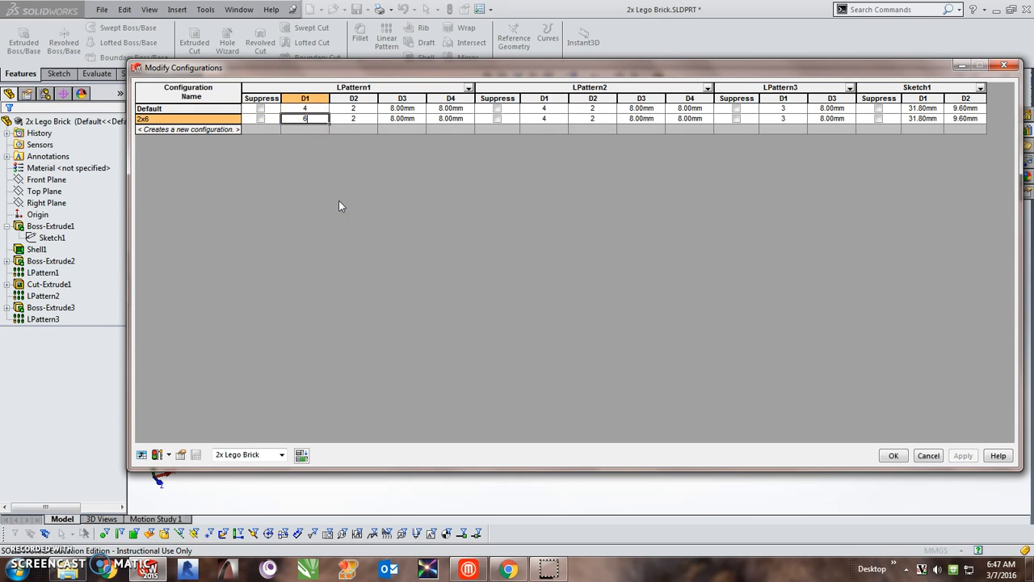
left_click(545, 119)
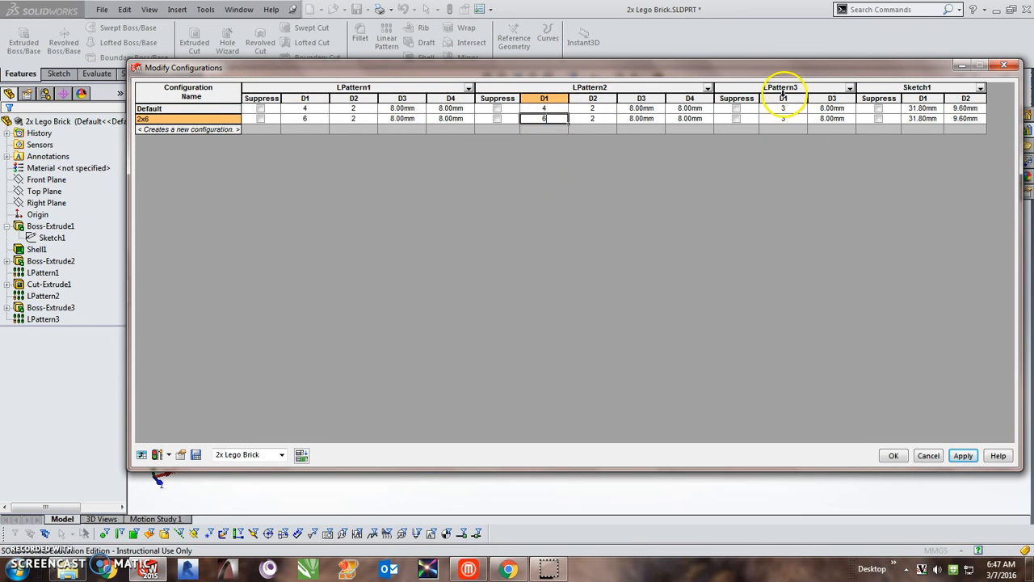
left_click(783, 120)
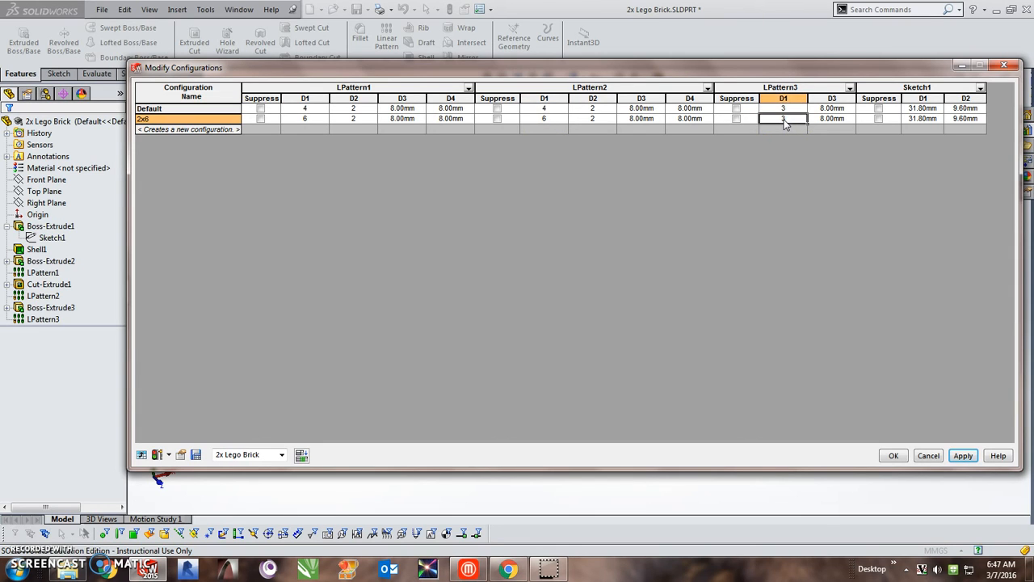
type("5")
Step: Set D1 of Sketch1 to 47.6 mm for the 2x6 configuration, then apply the changes and save the table view
left_click(922, 120)
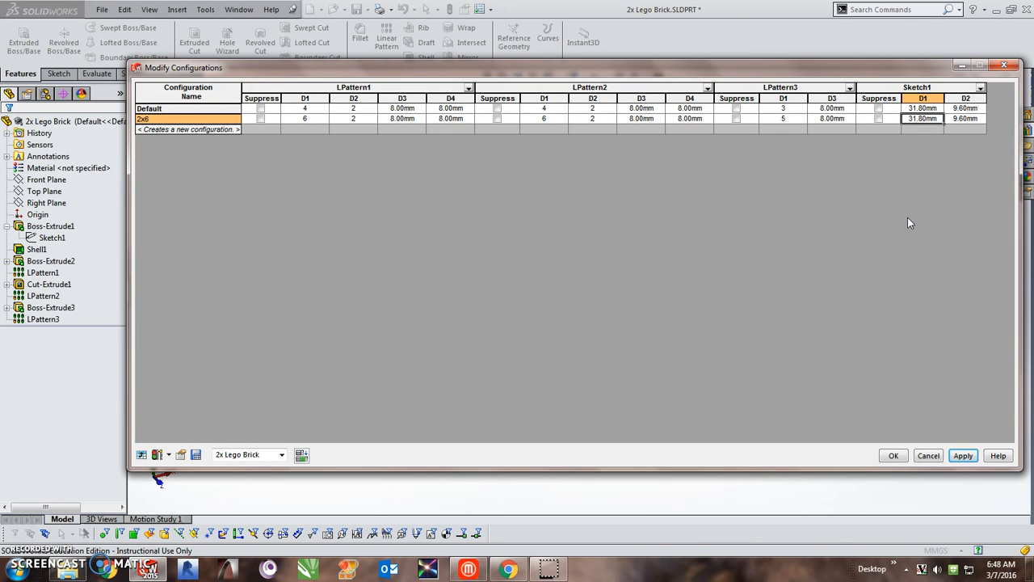
type("47.6")
key("Tab")
left_click(963, 455)
left_click(194, 454)
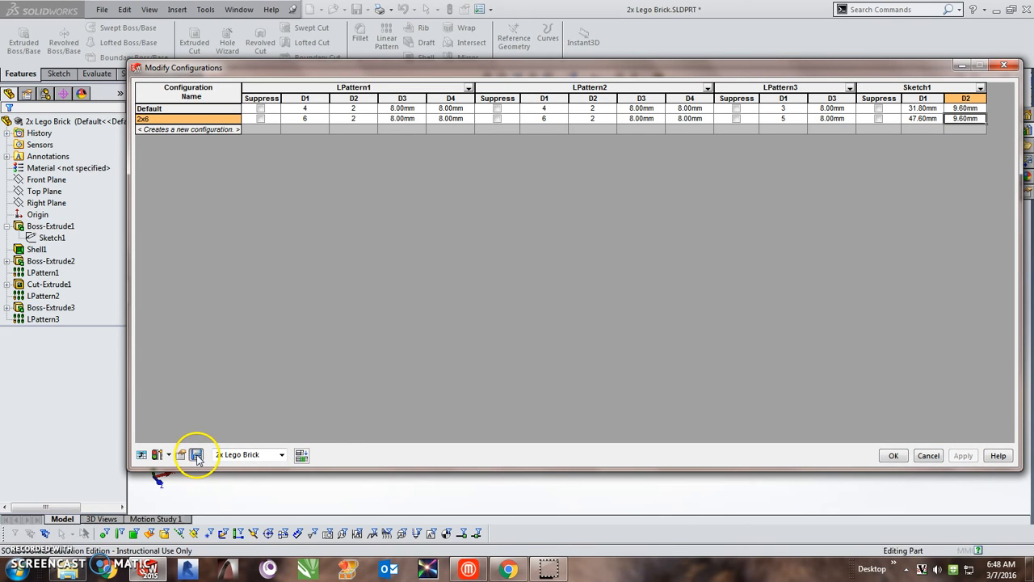
left_click(893, 456)
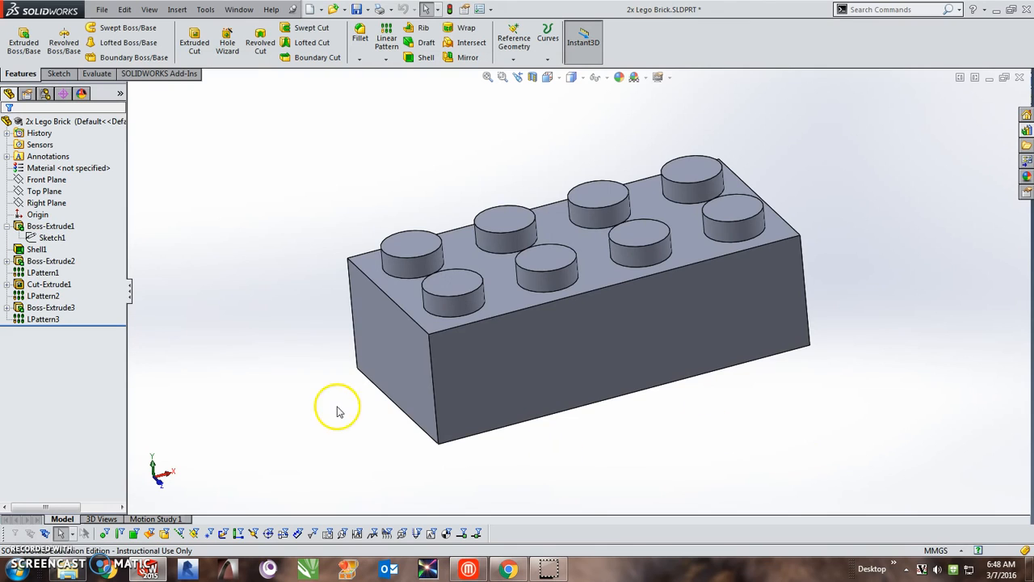
Step: Activate the 2x6 configuration, check the brick from several angles and save the part
double_click(62, 123)
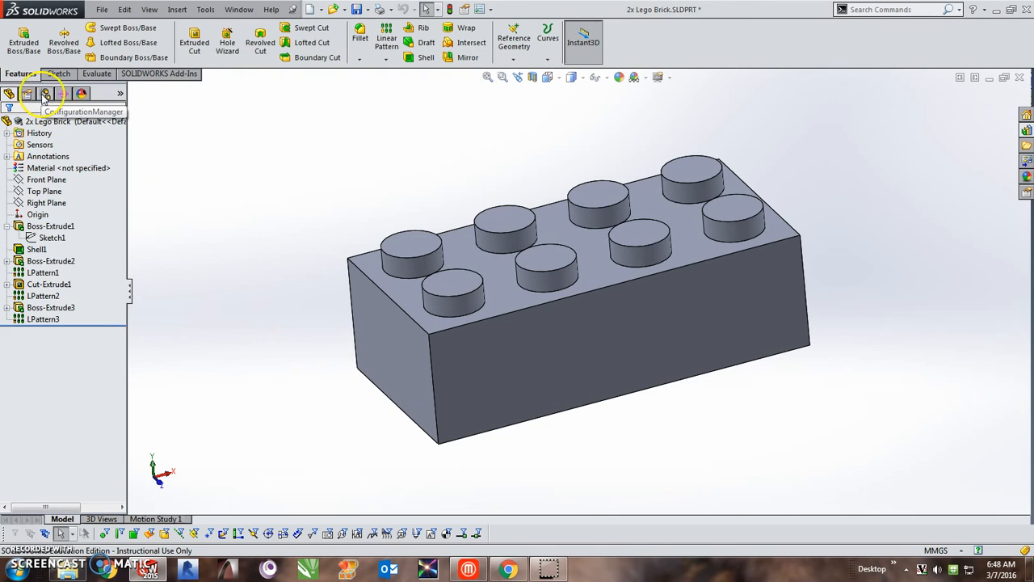
left_click(46, 95)
left_click(52, 146)
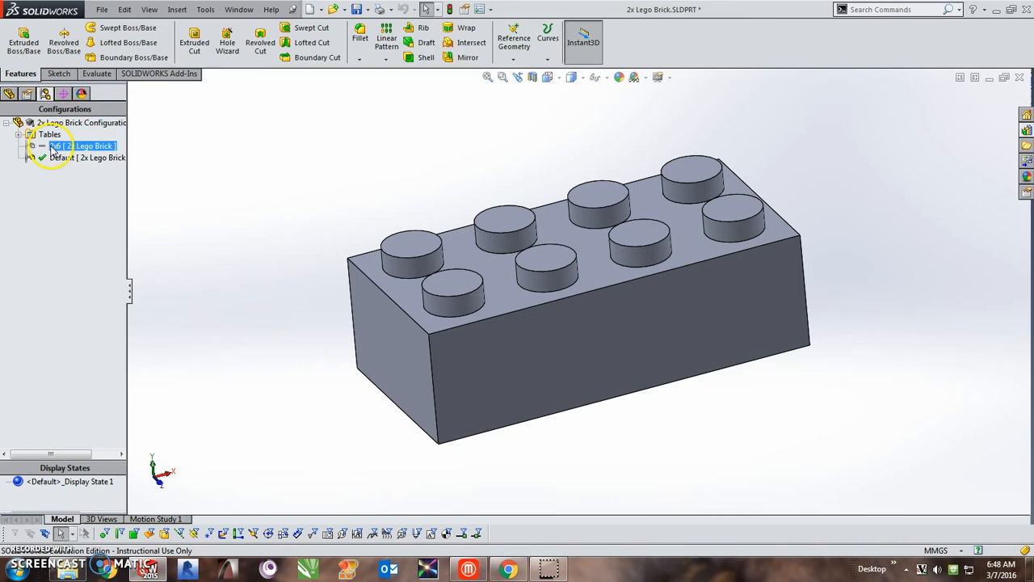
left_click(65, 159)
left_click(59, 148)
double_click(59, 149)
middle_click_drag(686, 381, 600, 374)
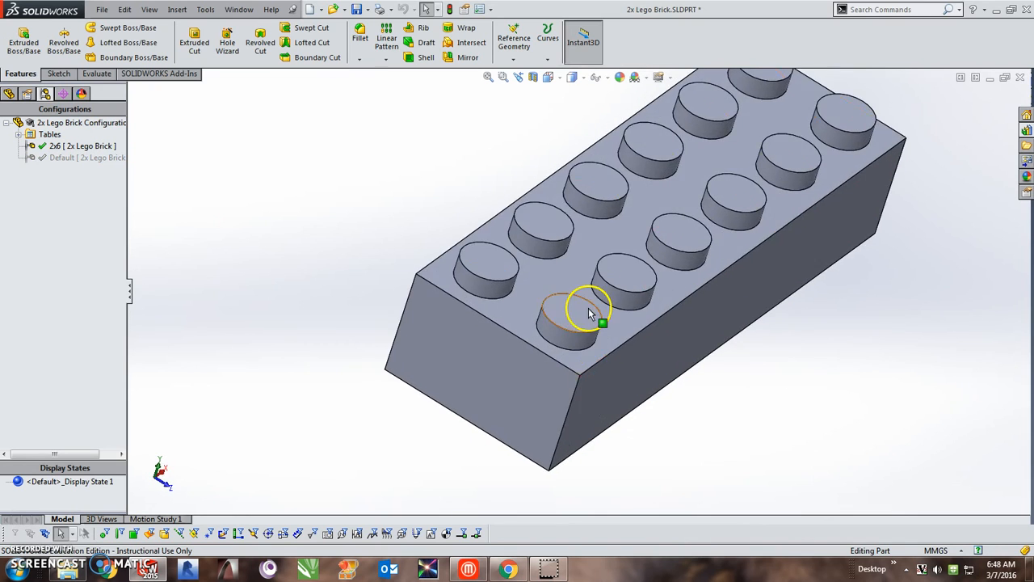
middle_click_drag(654, 351, 620, 308)
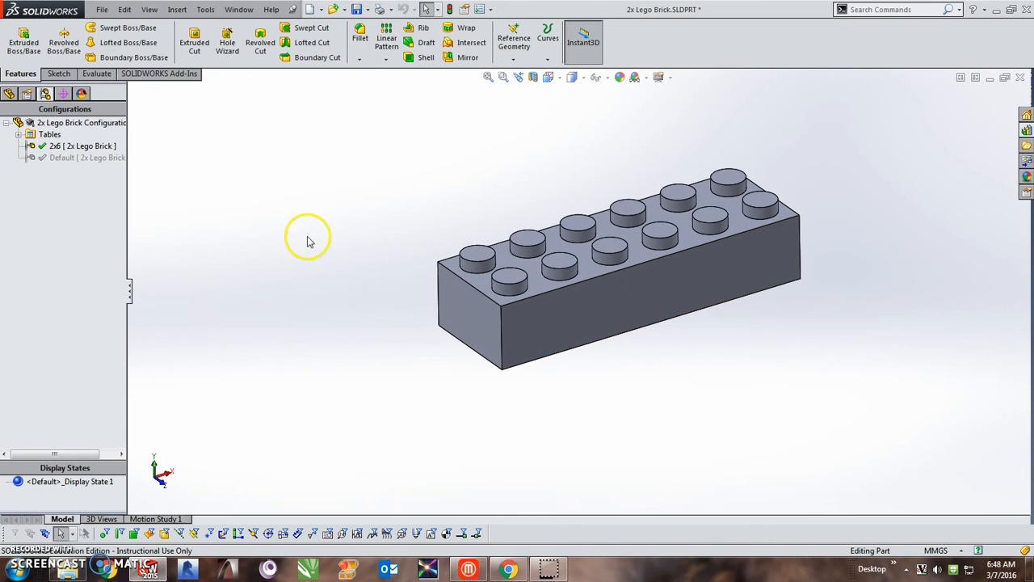
key("ctrl+s")
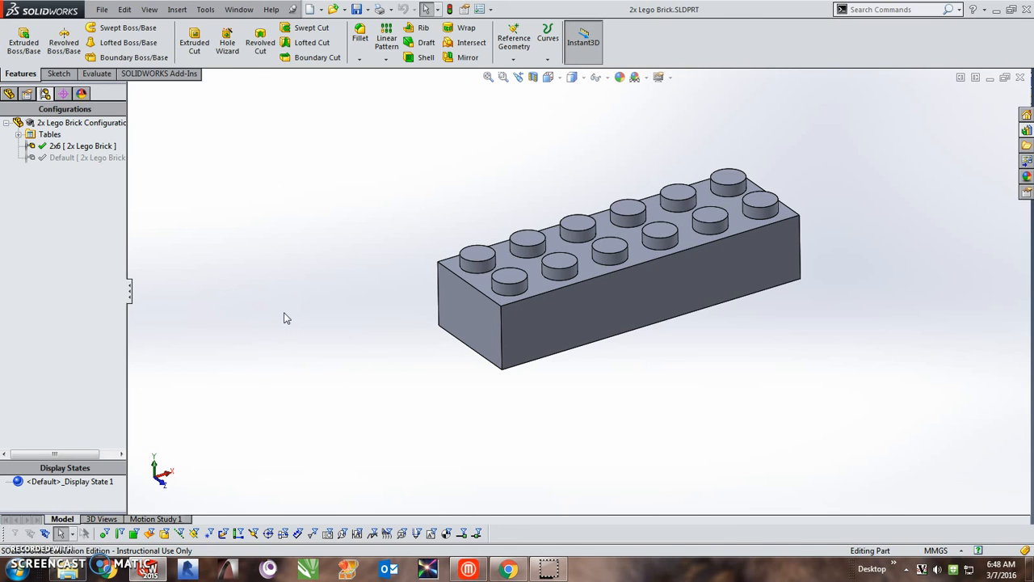
Step: Reopen the saved 2x Lego Brick configuration table for editing
left_click(9, 93)
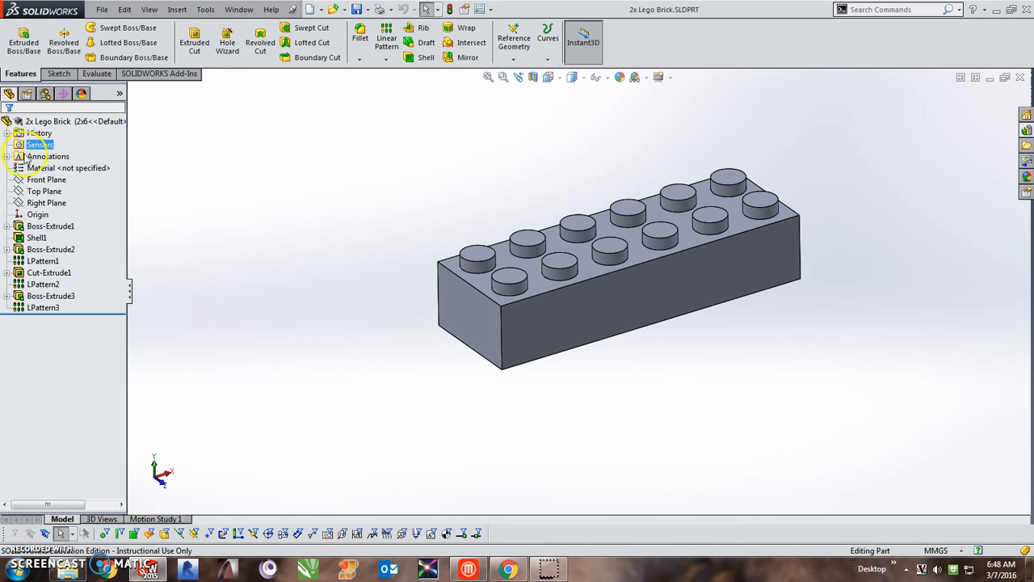
left_click(46, 227)
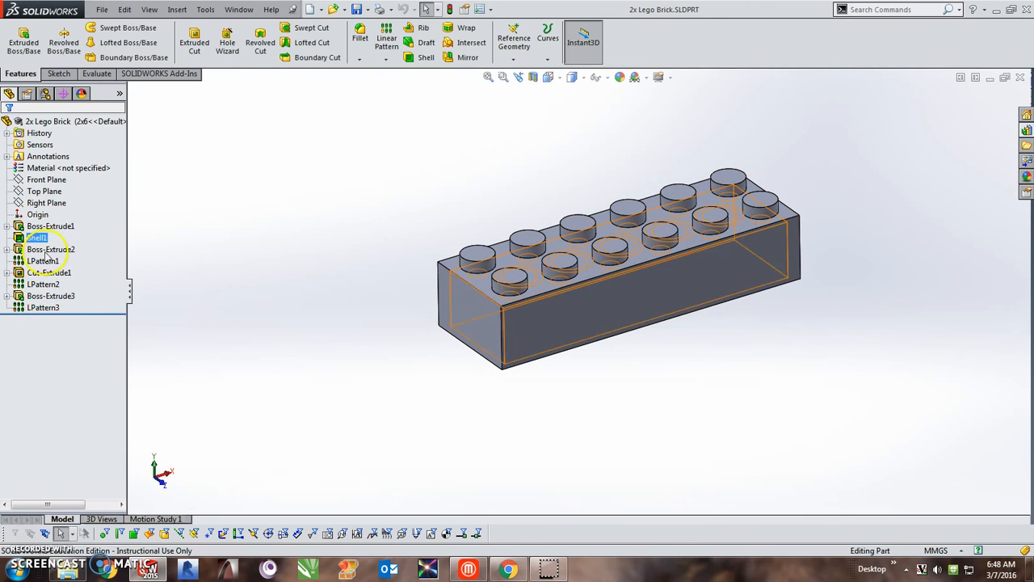
left_click(45, 96)
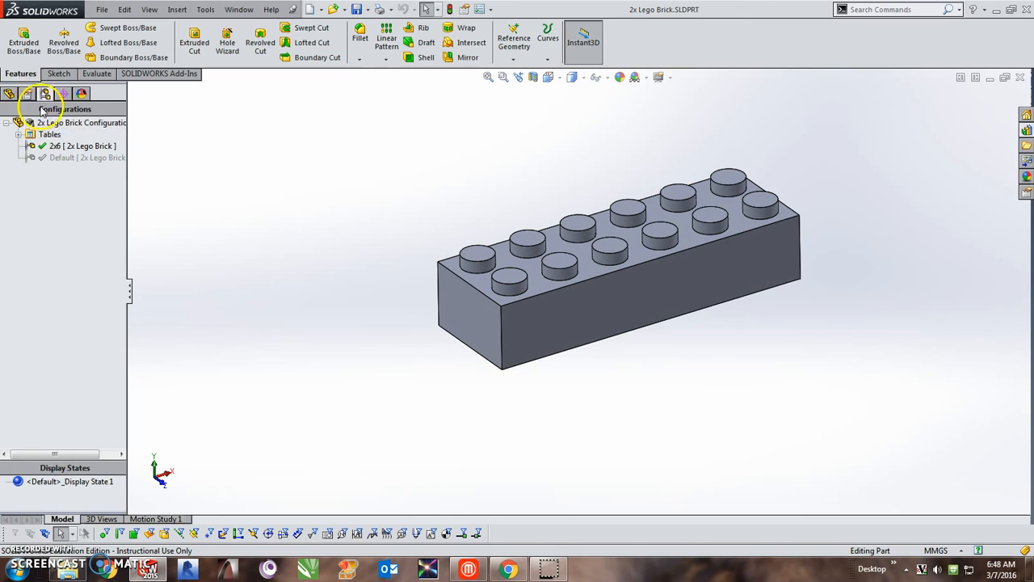
left_click(19, 134)
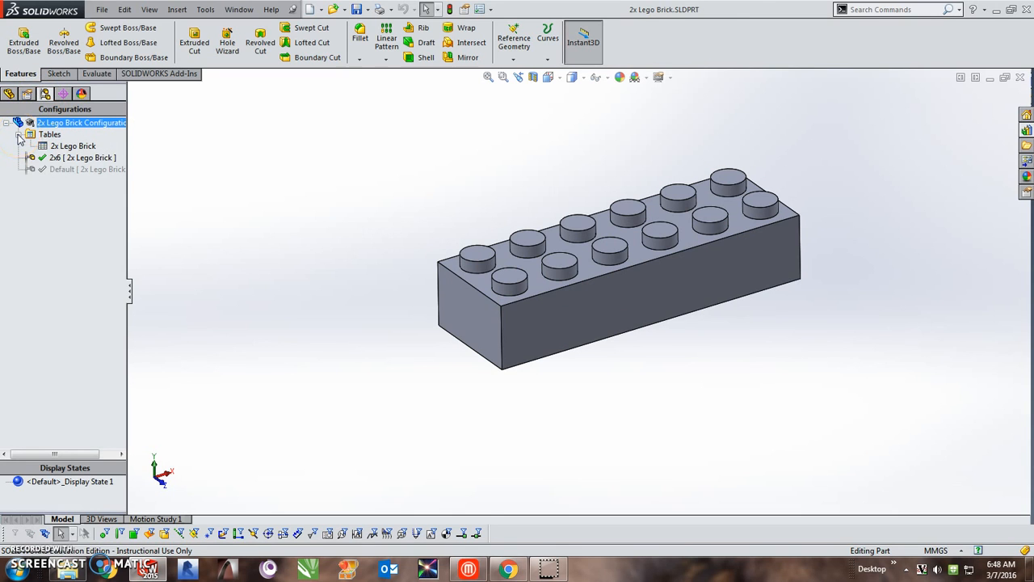
left_click(70, 149)
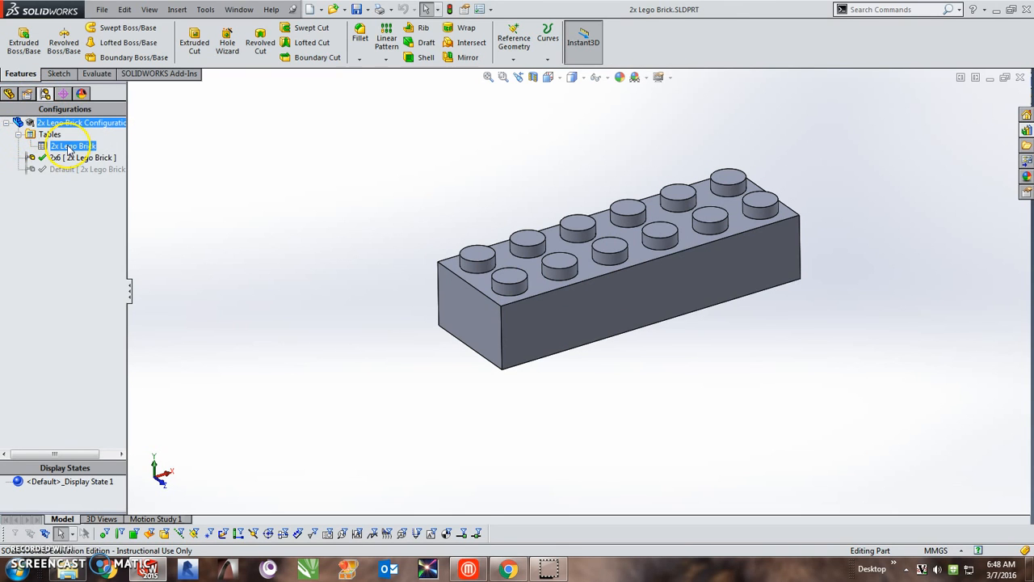
double_click(70, 149)
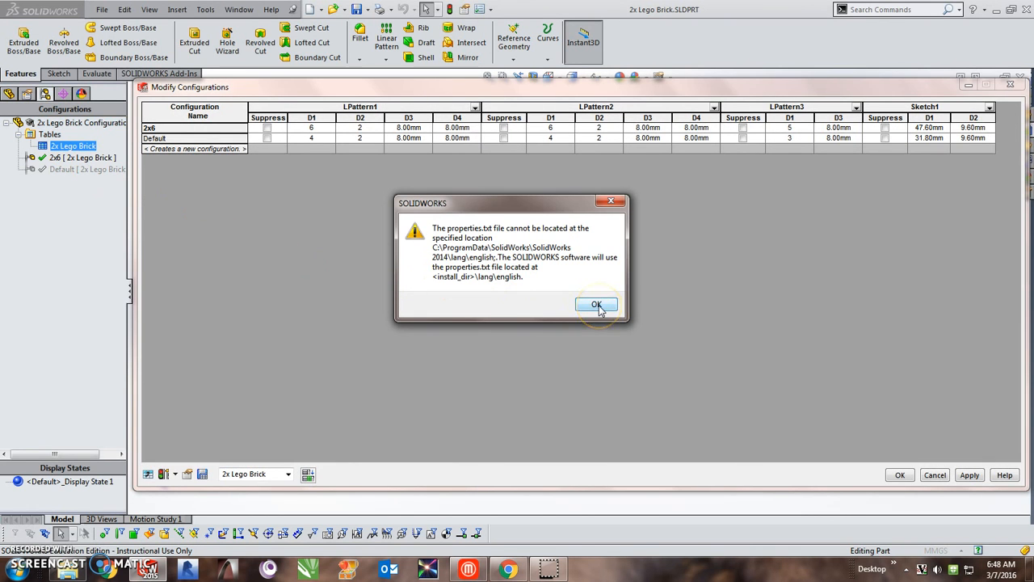
left_click(596, 304)
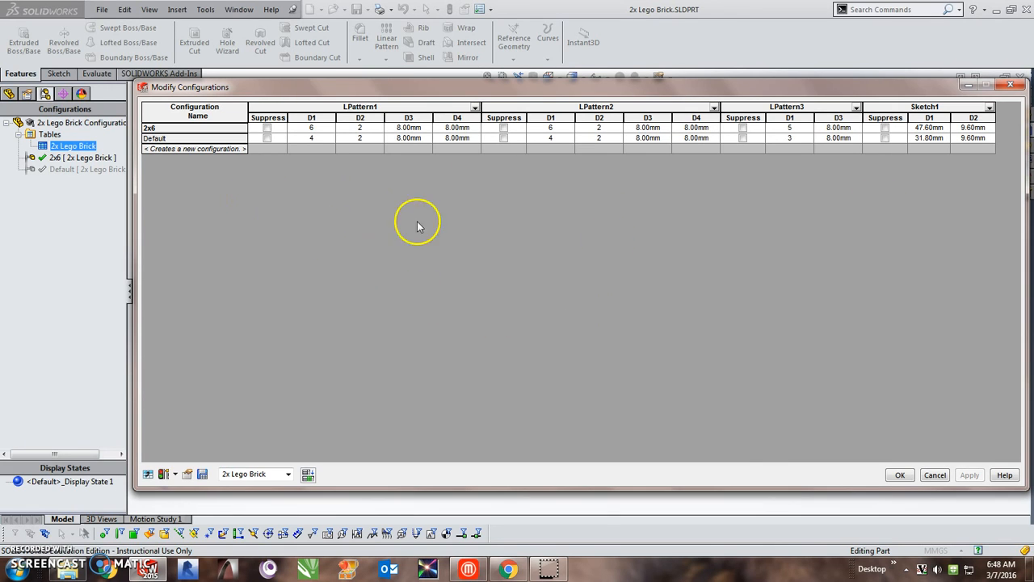
Step: Create a new configuration named 2x3 in the table and save the table view
left_click(182, 149)
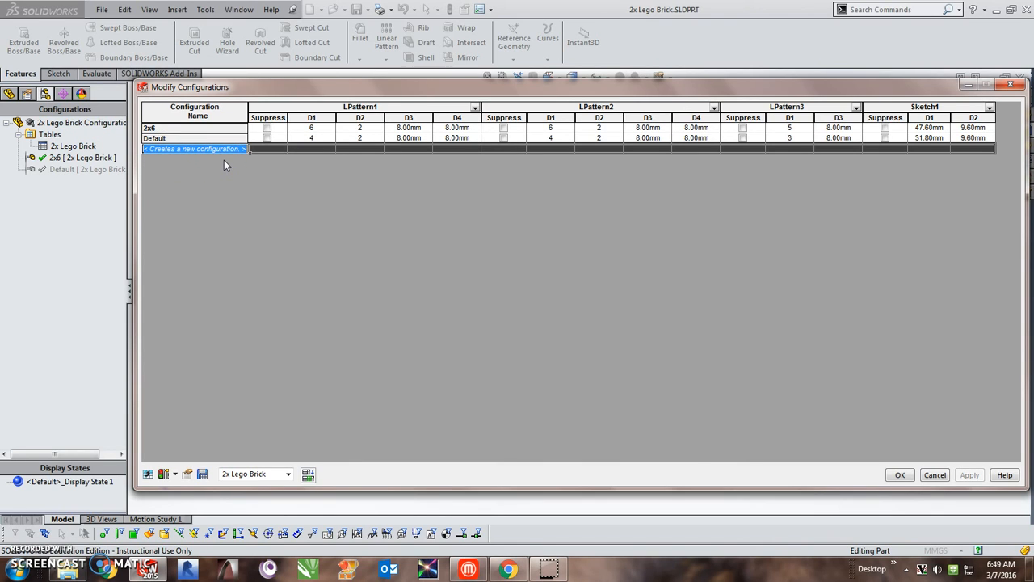
type("2x3")
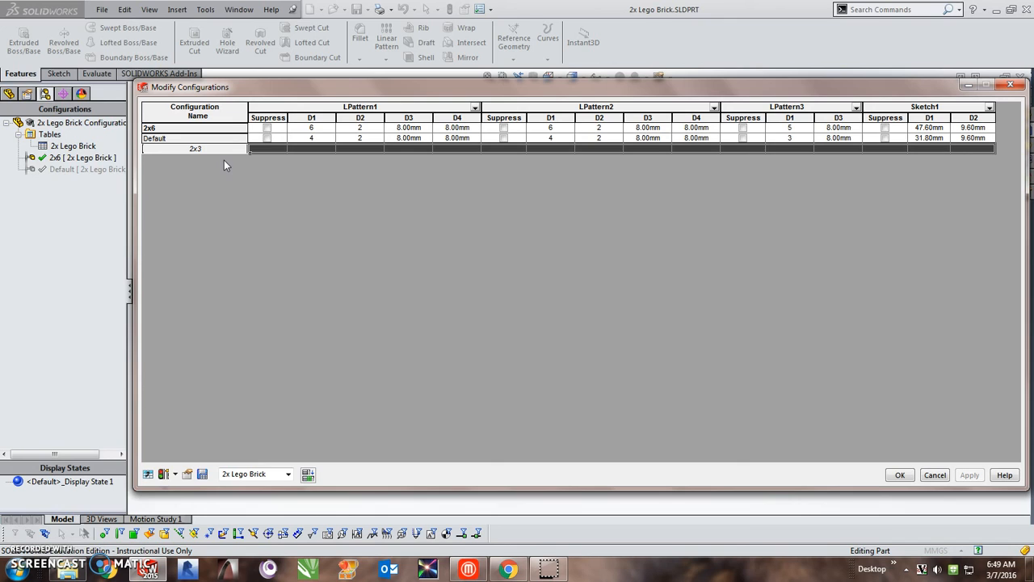
left_click(224, 160)
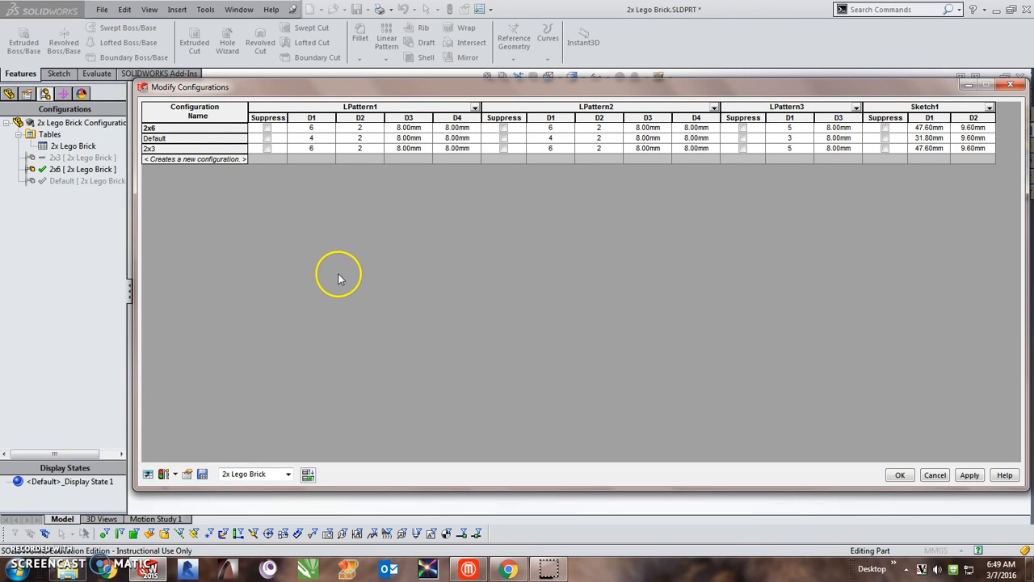
left_click(202, 474)
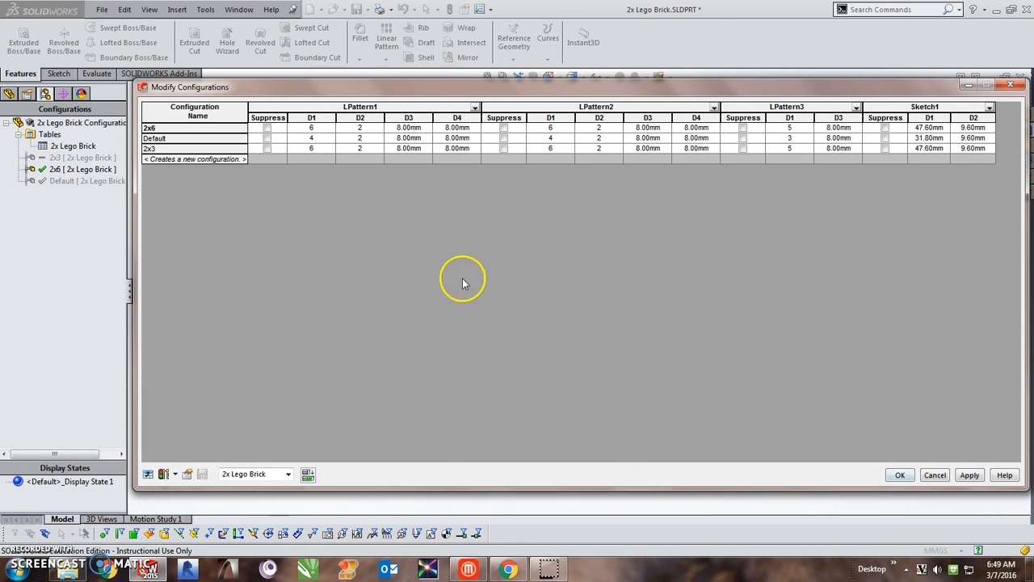
Step: For the 2x3 configuration, set D1 of LPattern1 and LPattern2 to 3 and D1 of LPattern3 to 2
left_click(312, 150)
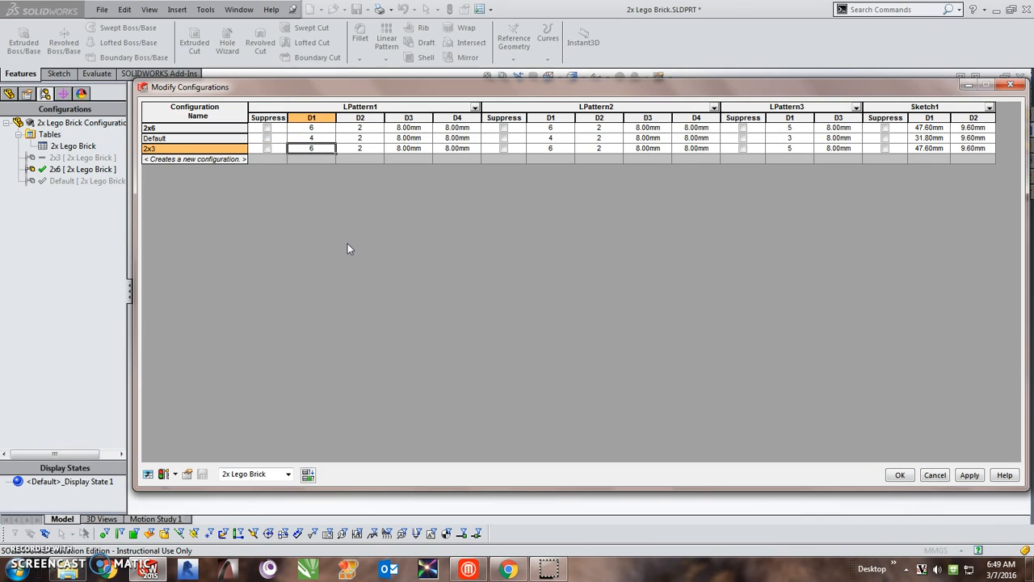
type("3")
key("Tab")
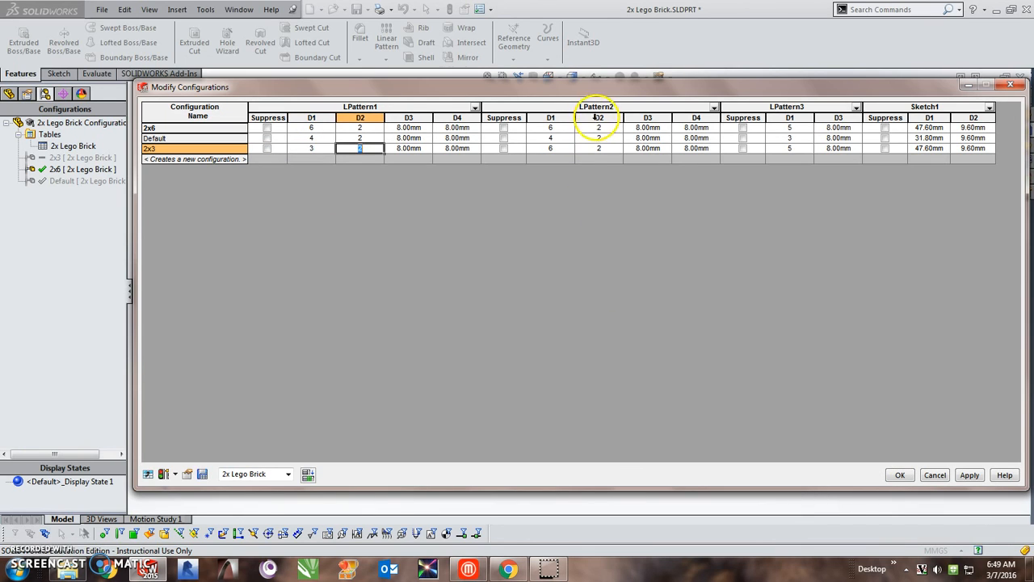
left_click(550, 149)
type("3")
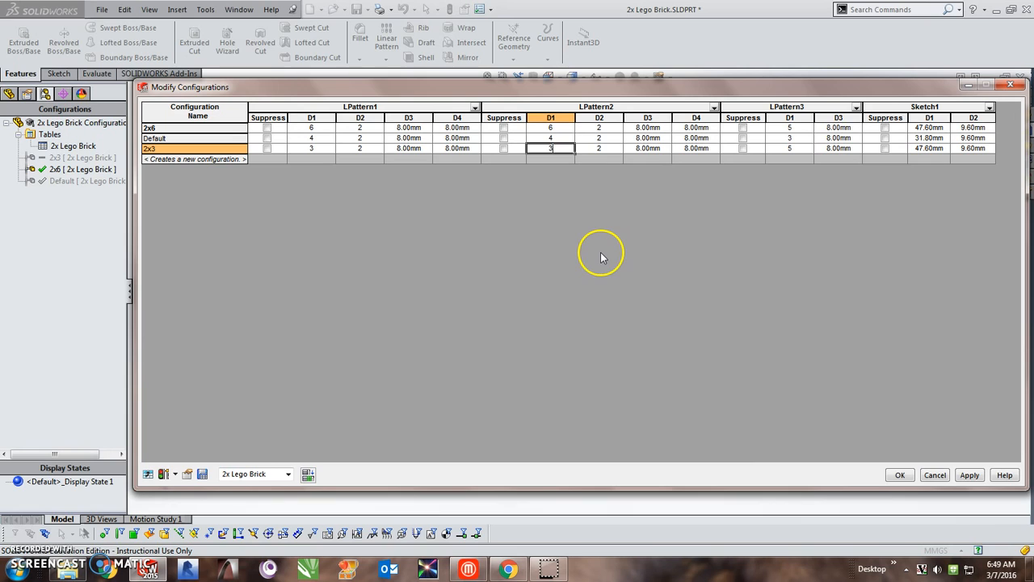
key("Tab")
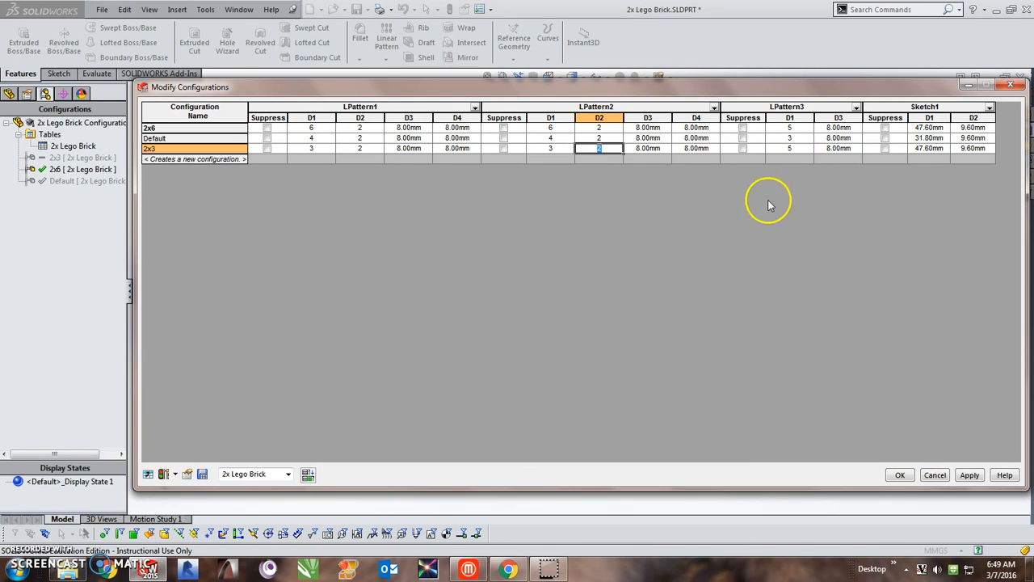
left_click(790, 149)
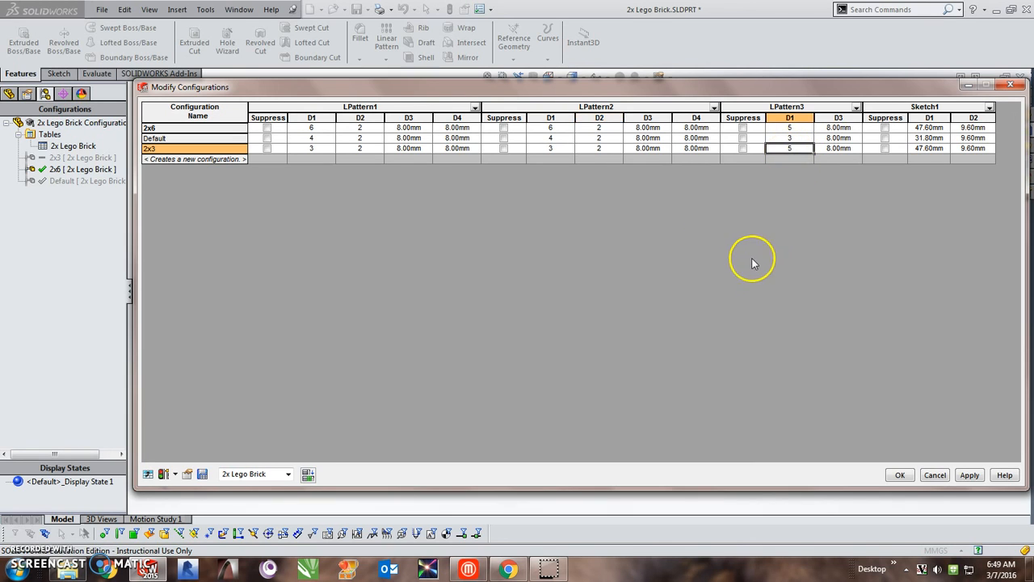
type("2")
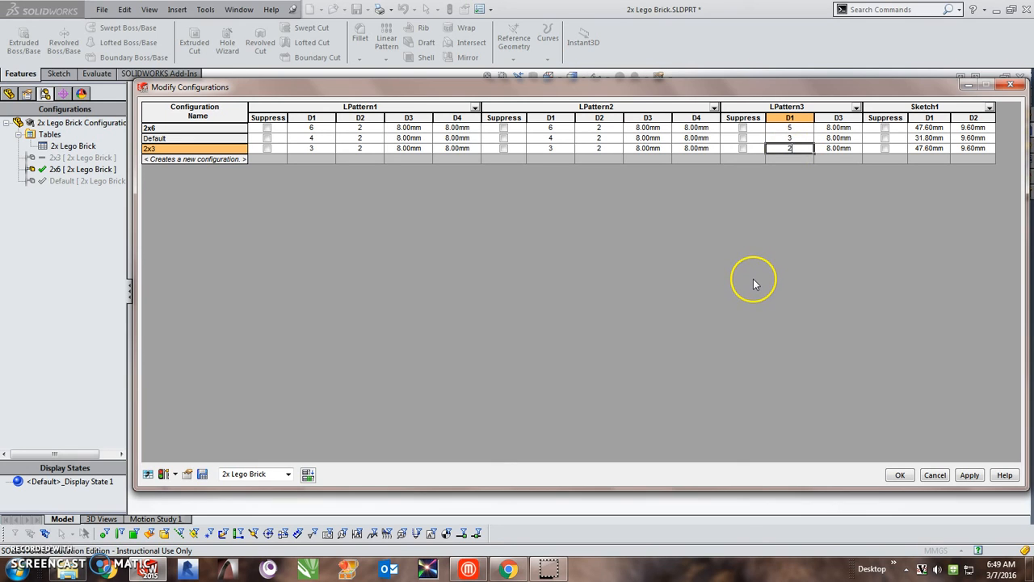
key("Tab")
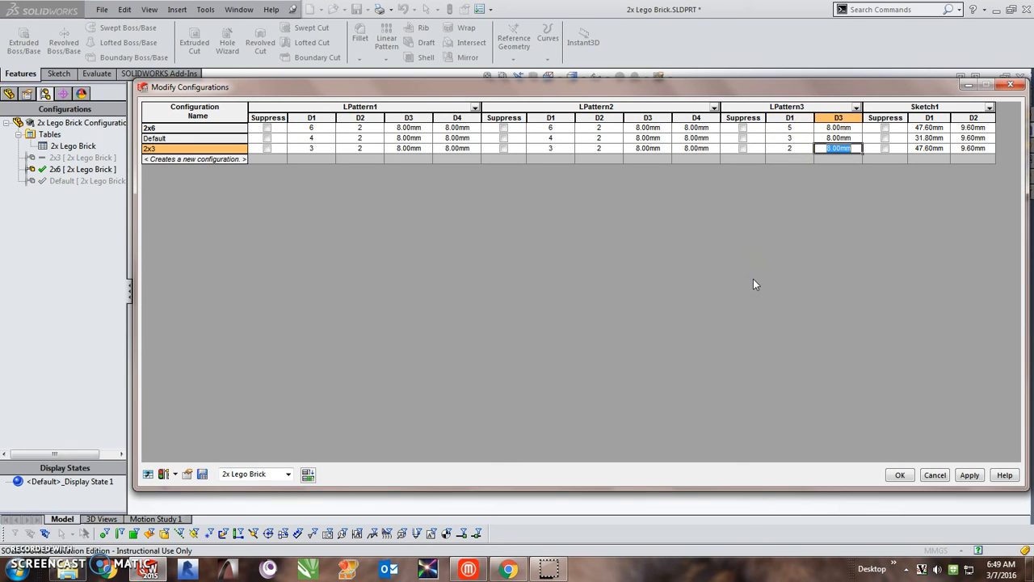
Step: Set D1 of Sketch1 to 23.9 mm for the 2x3 configuration, then save the table view and apply the changes
left_click(914, 149)
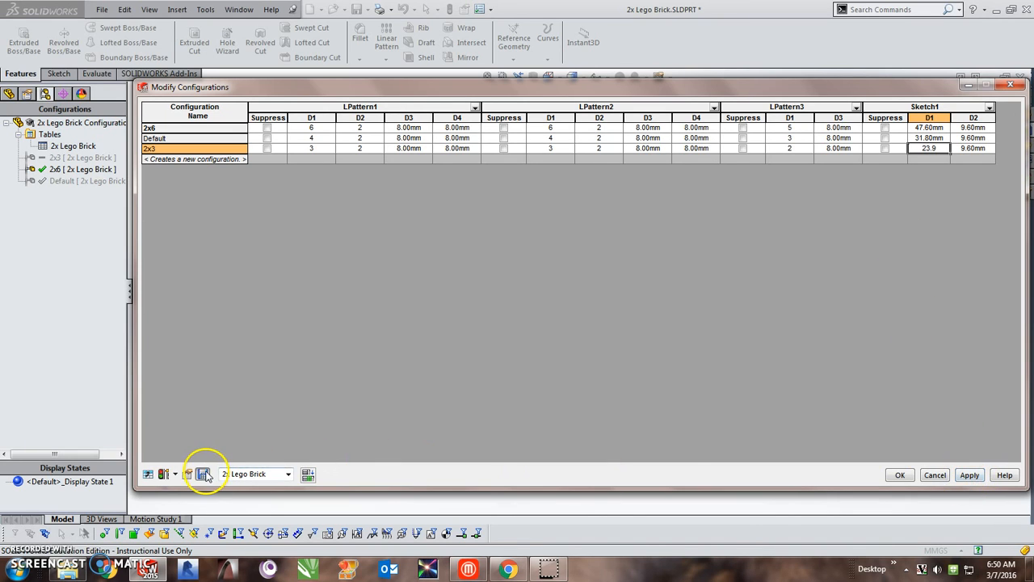
left_click(969, 474)
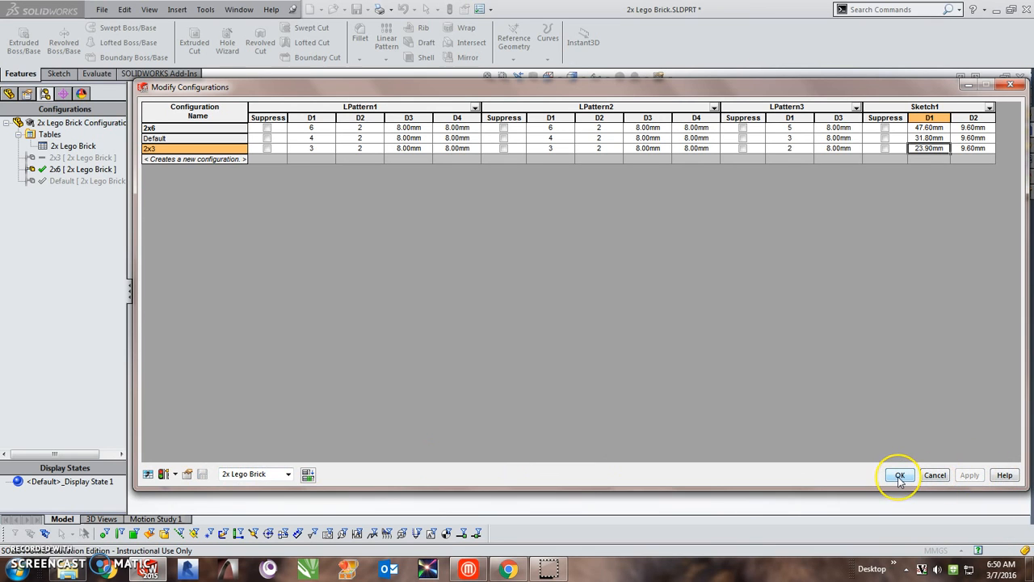
left_click(900, 475)
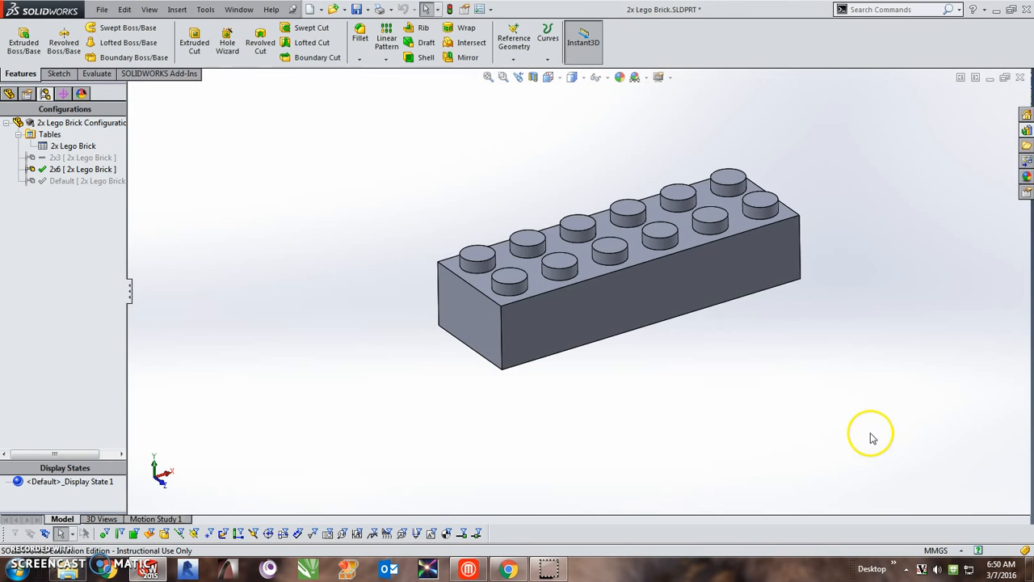
Step: Activate the 2x3 configuration and check the resized brick in the model view
left_click(65, 159)
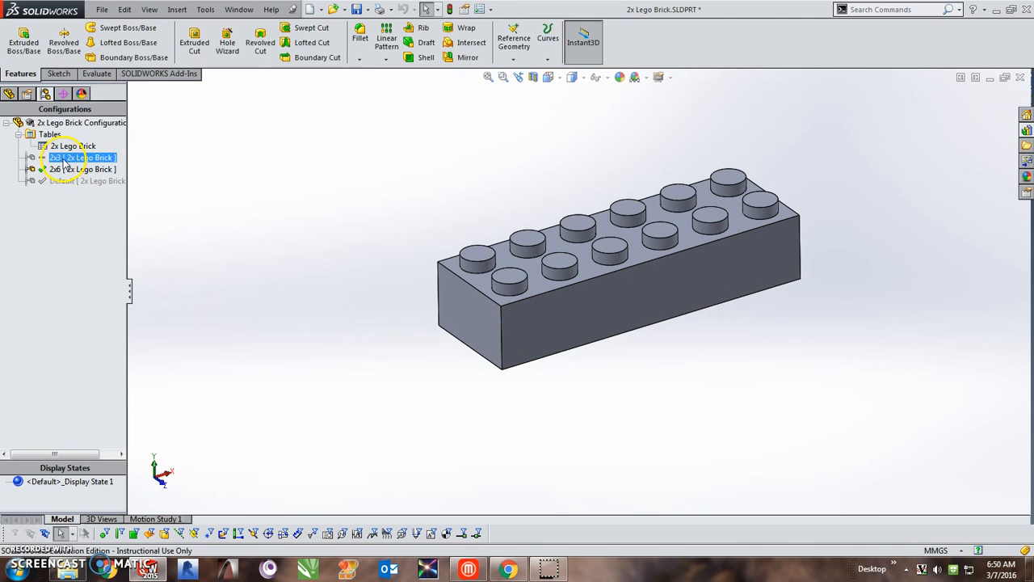
double_click(65, 159)
middle_click_drag(623, 399, 501, 365)
left_click(65, 159)
left_click(83, 169)
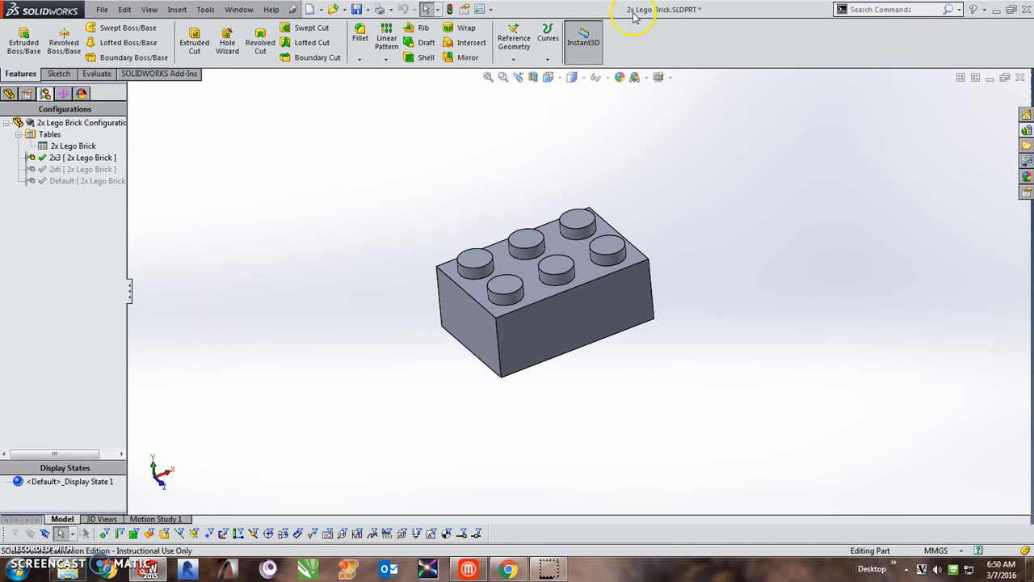